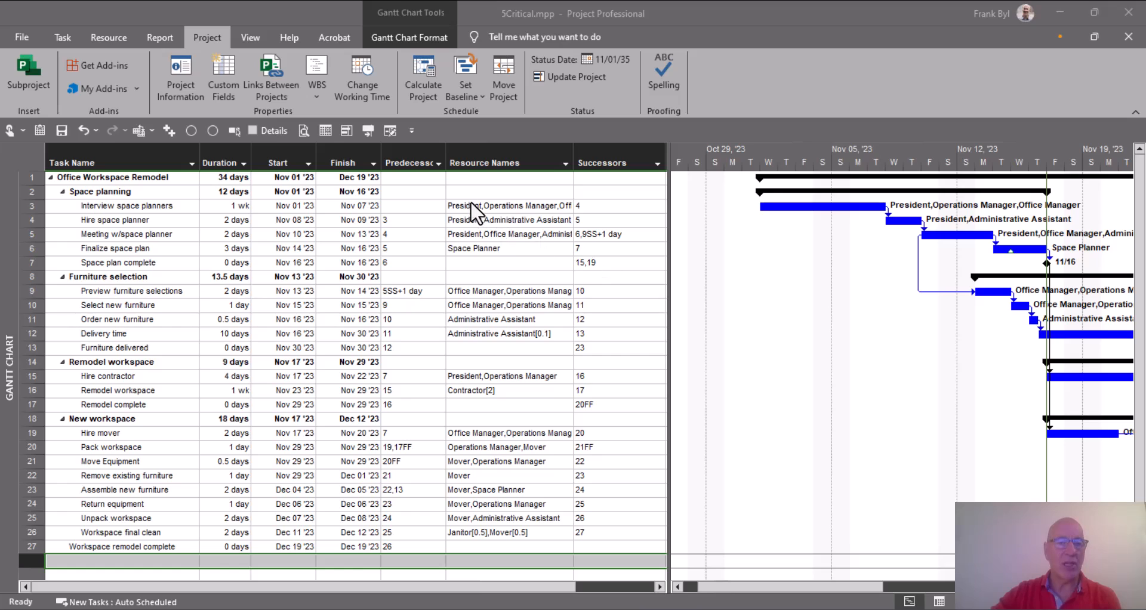
Hide the Predecessors, Resource Names and Successors columns and add the Flag1 field as a column after Finish.
right_click(405, 154)
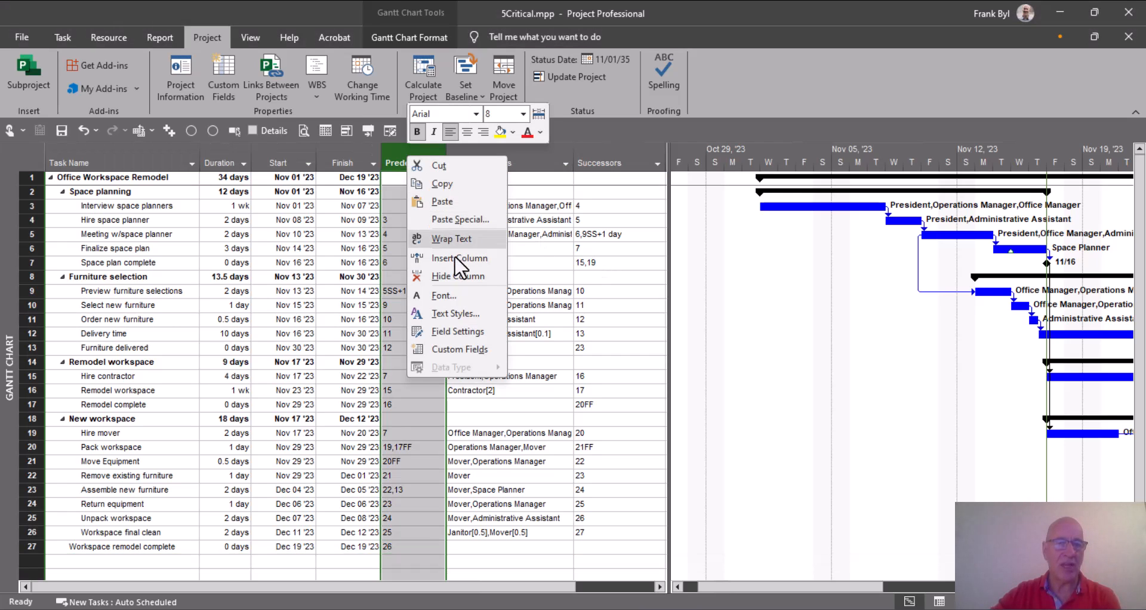
left_click(465, 276)
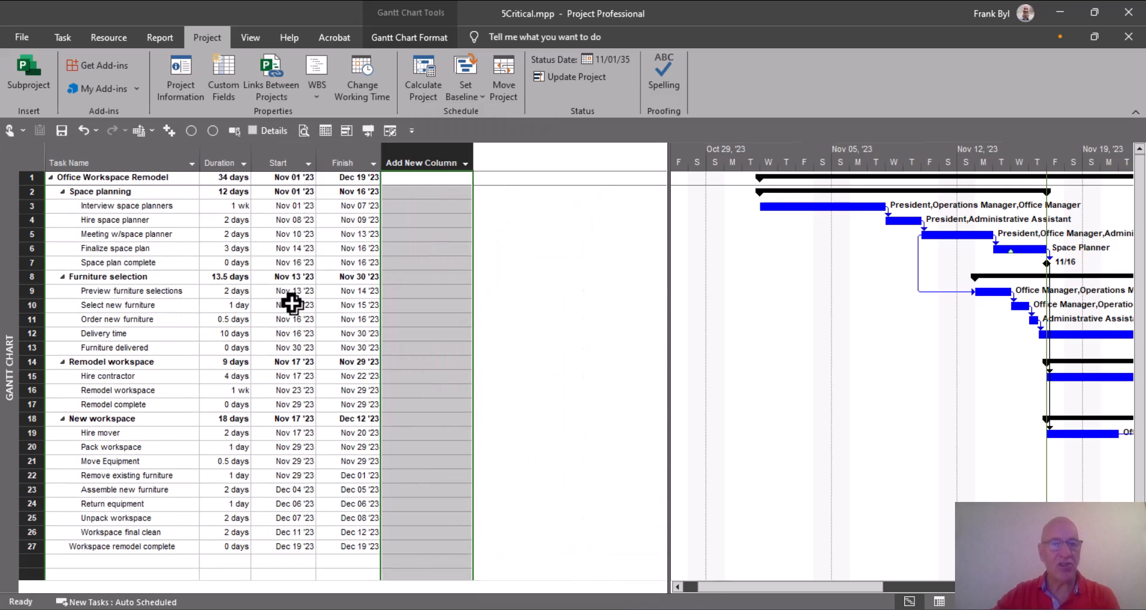
left_click(463, 164)
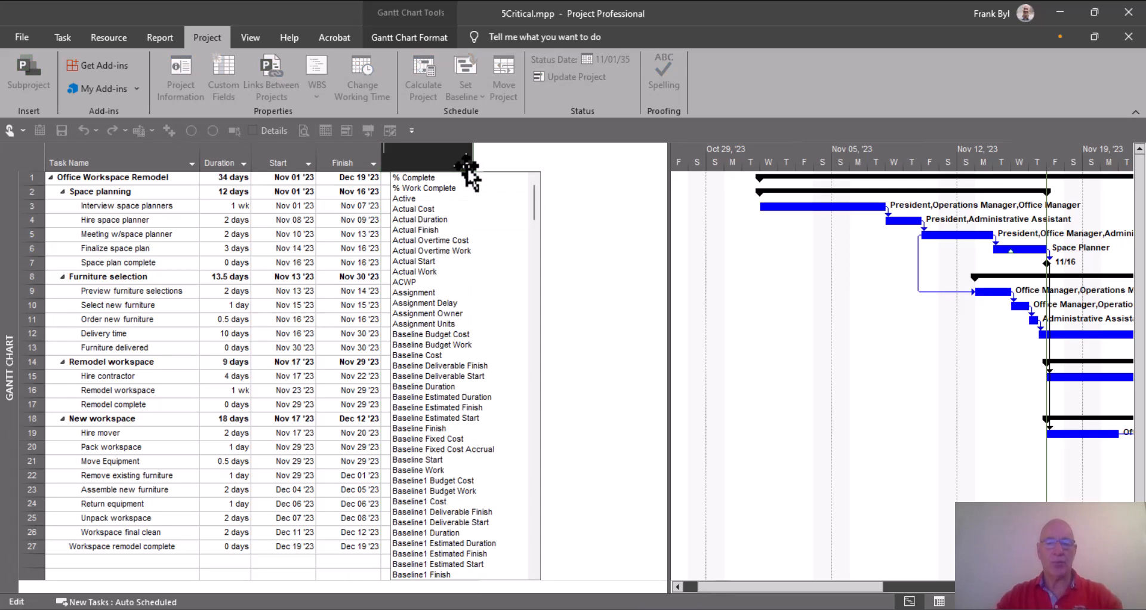
type("flag1")
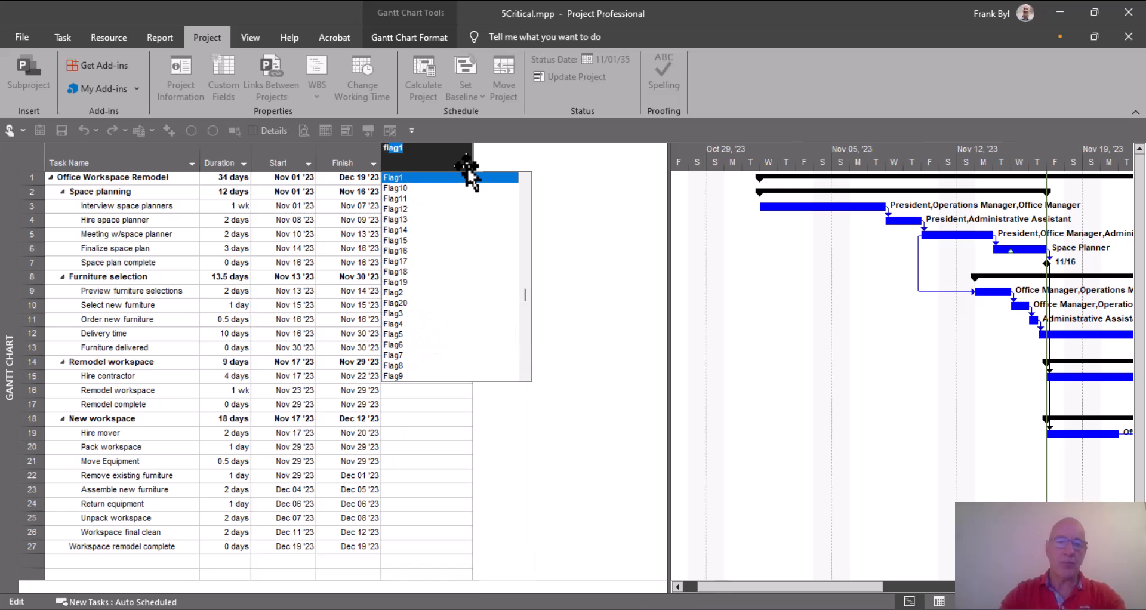
left_click(435, 176)
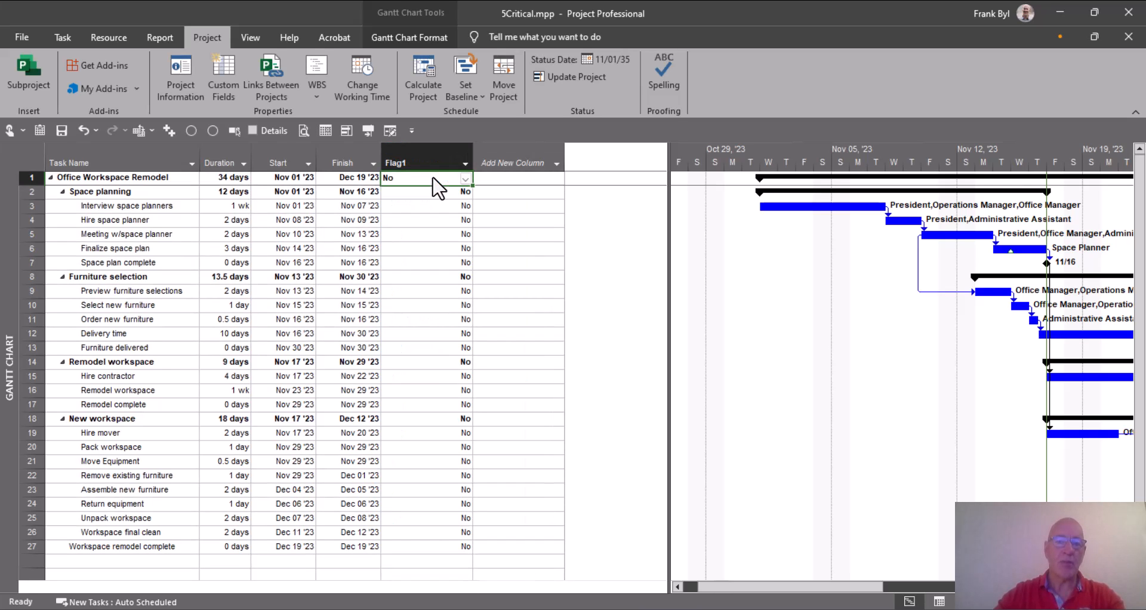
Rename the Flag1 custom field to CD+14.
right_click(419, 163)
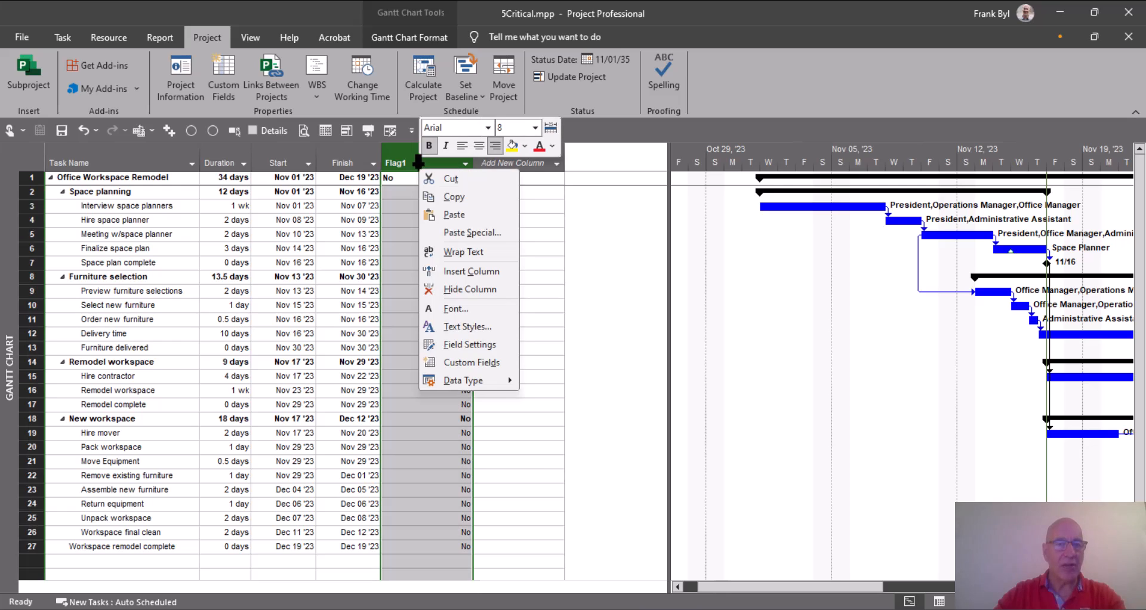
left_click(461, 359)
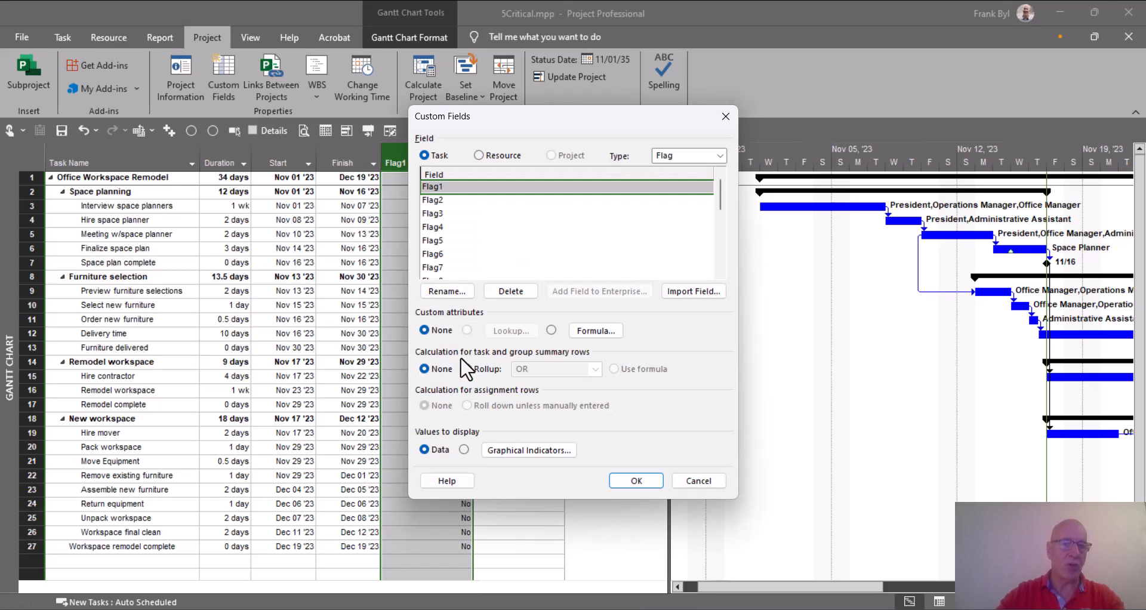
left_click(456, 292)
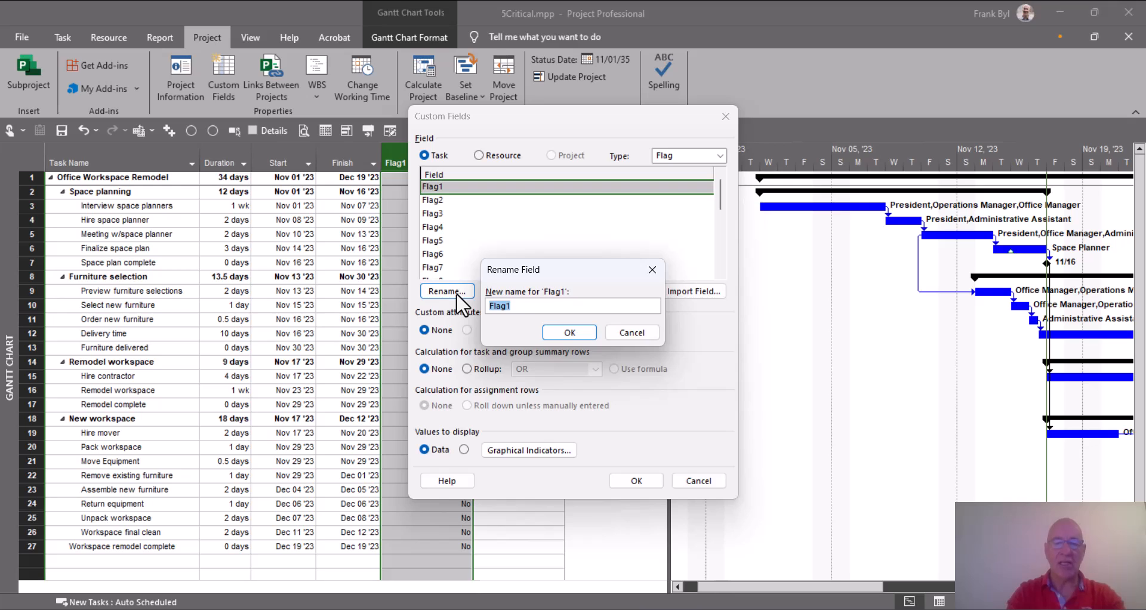
type("Cu")
key("BackSpace")
type("D+14")
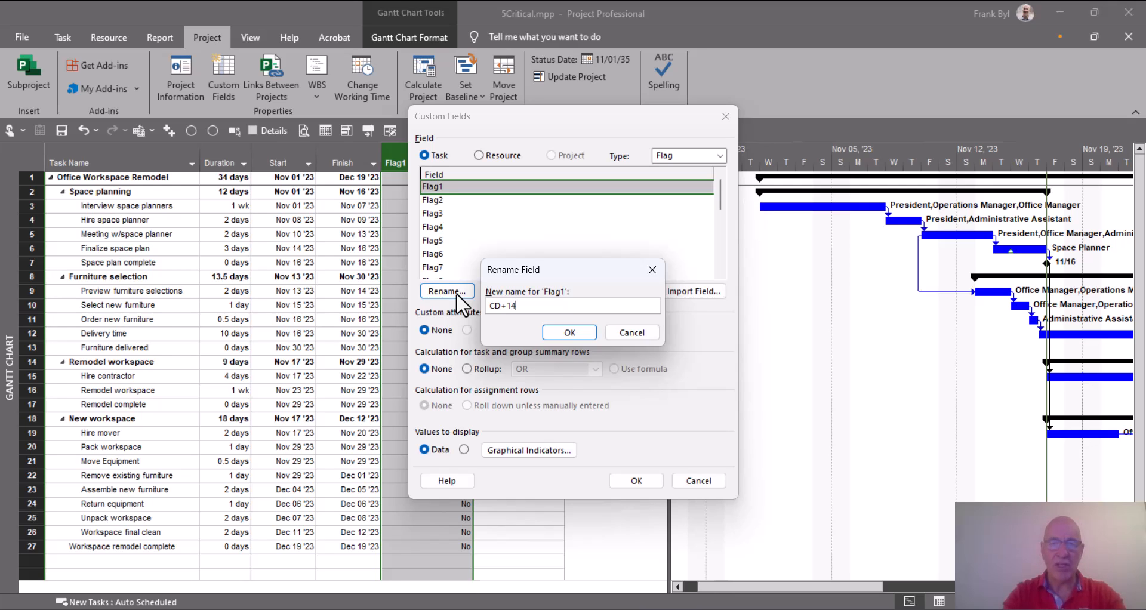
left_click(570, 335)
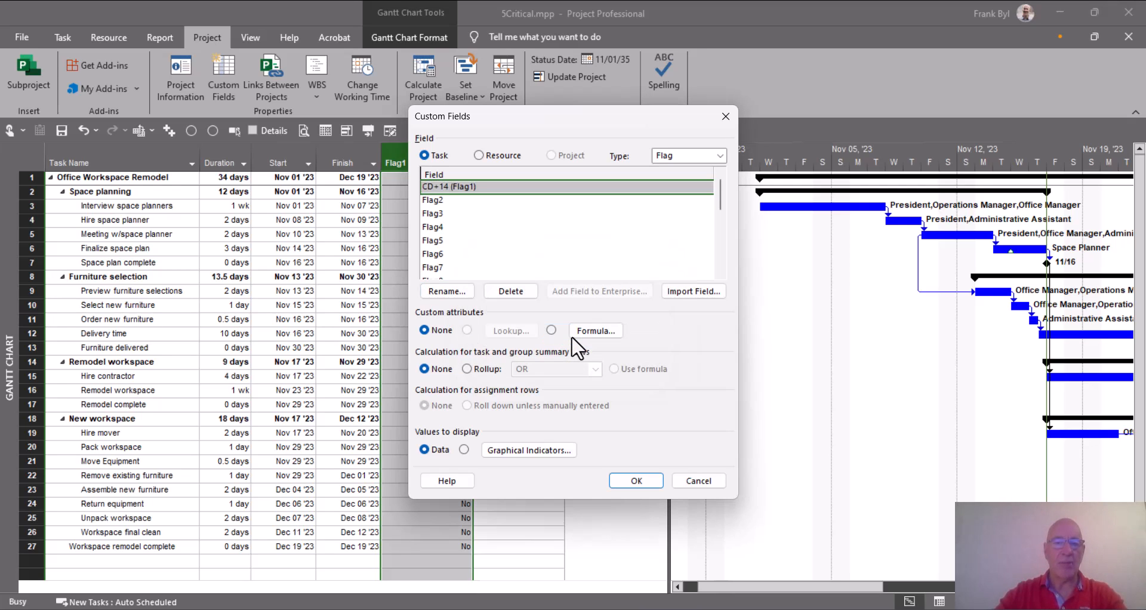
left_click(643, 482)
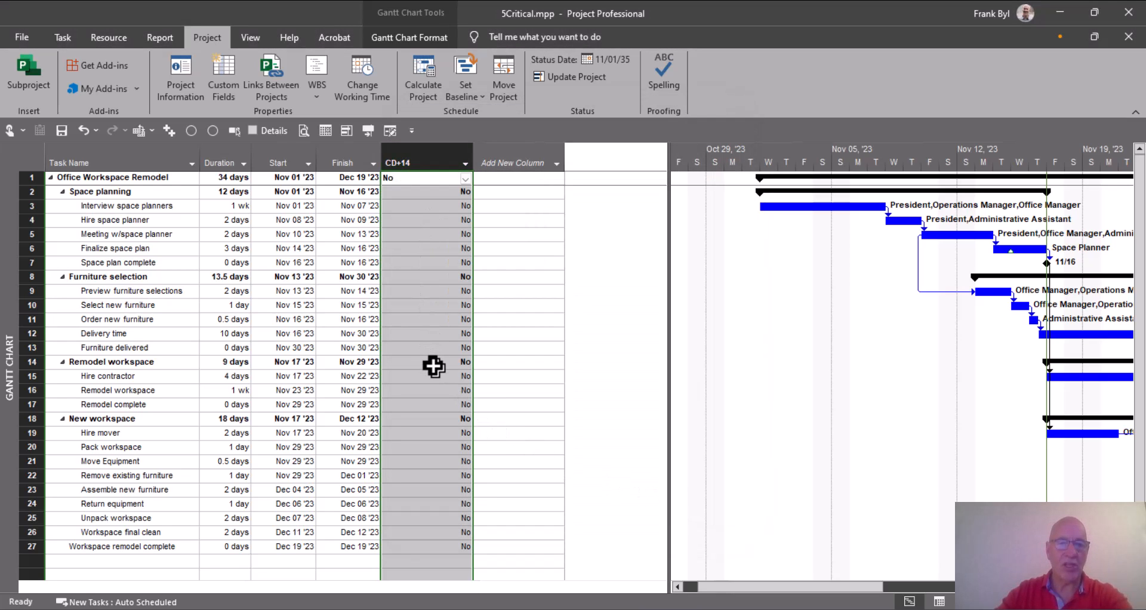
Set CD+14 to Yes for tasks 10 through 13, from Select new furniture to Furniture delivered.
left_click(435, 305)
left_click(465, 306)
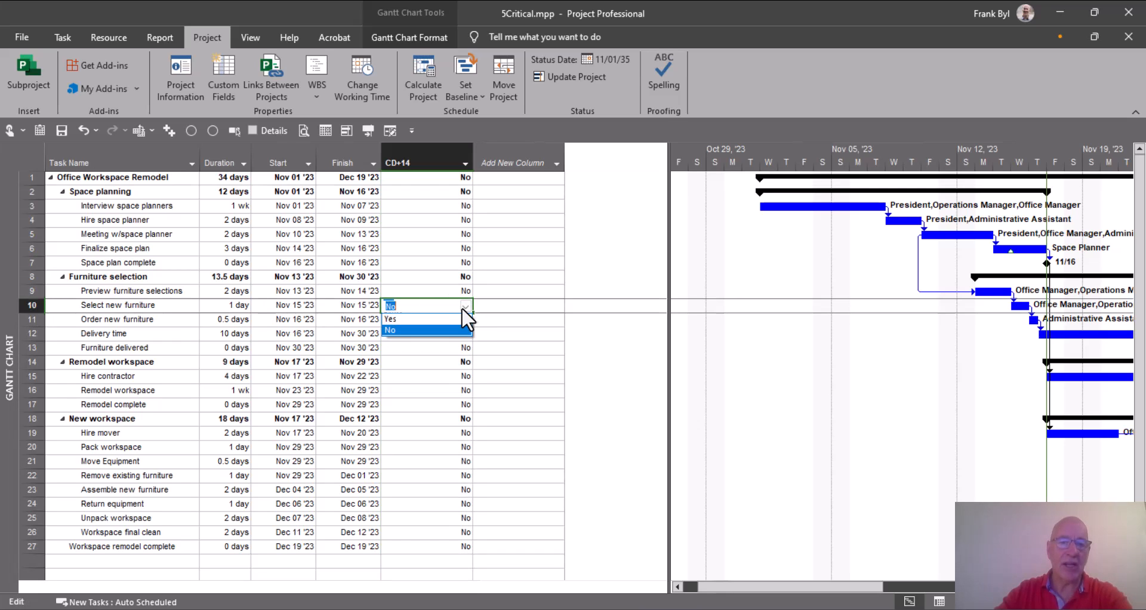
left_click(424, 318)
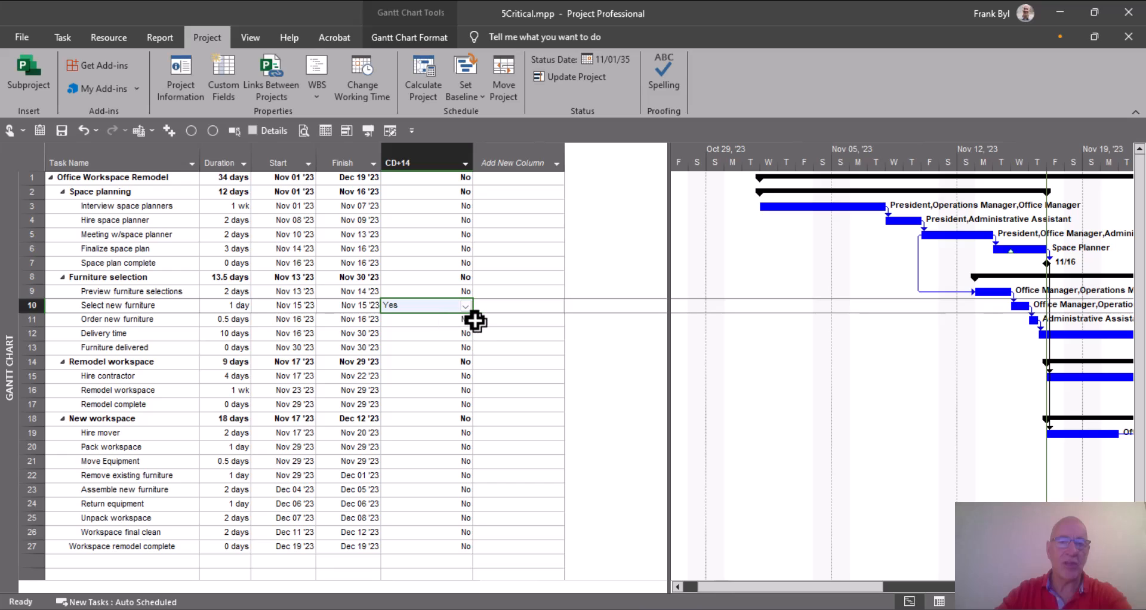
left_click_drag(471, 316, 470, 352)
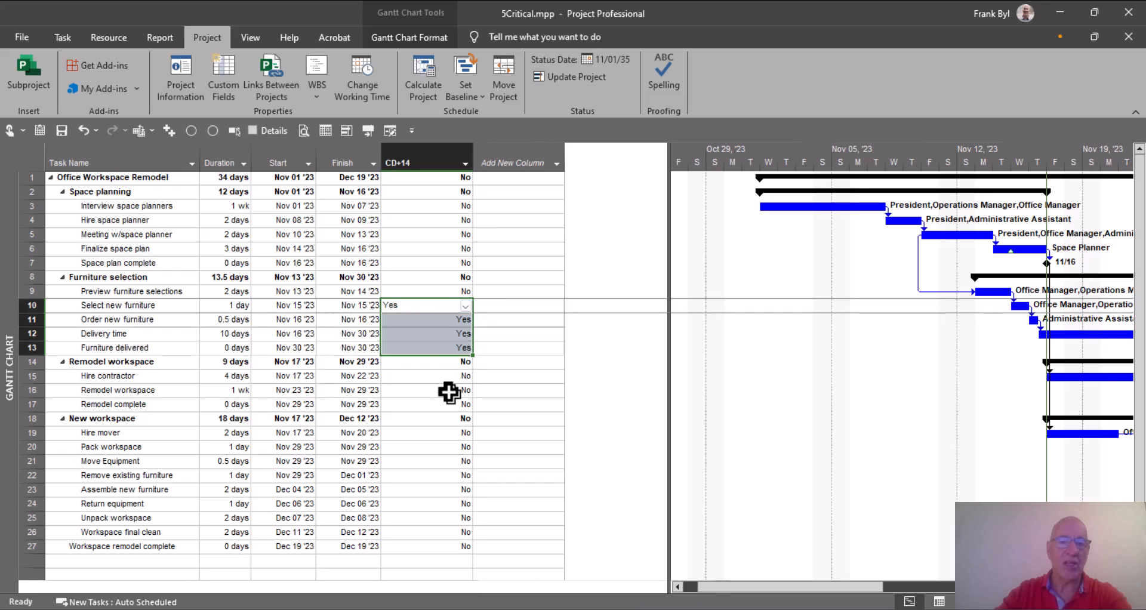
left_click(420, 408)
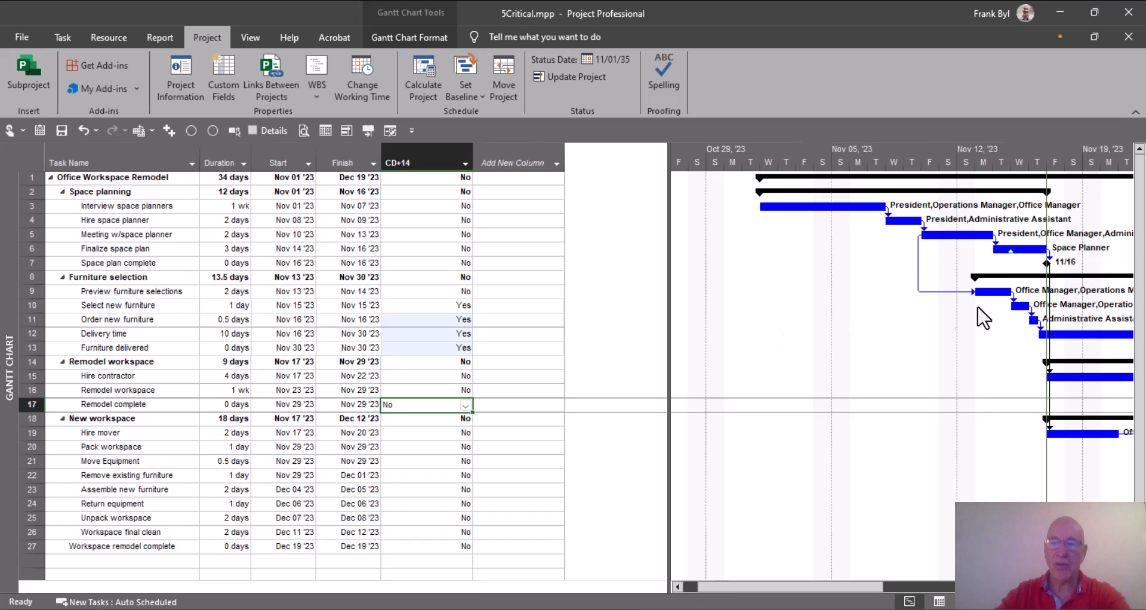
Add a new Gantt bar style named "Current Date + 14" below the Manual Progress style.
right_click(775, 324)
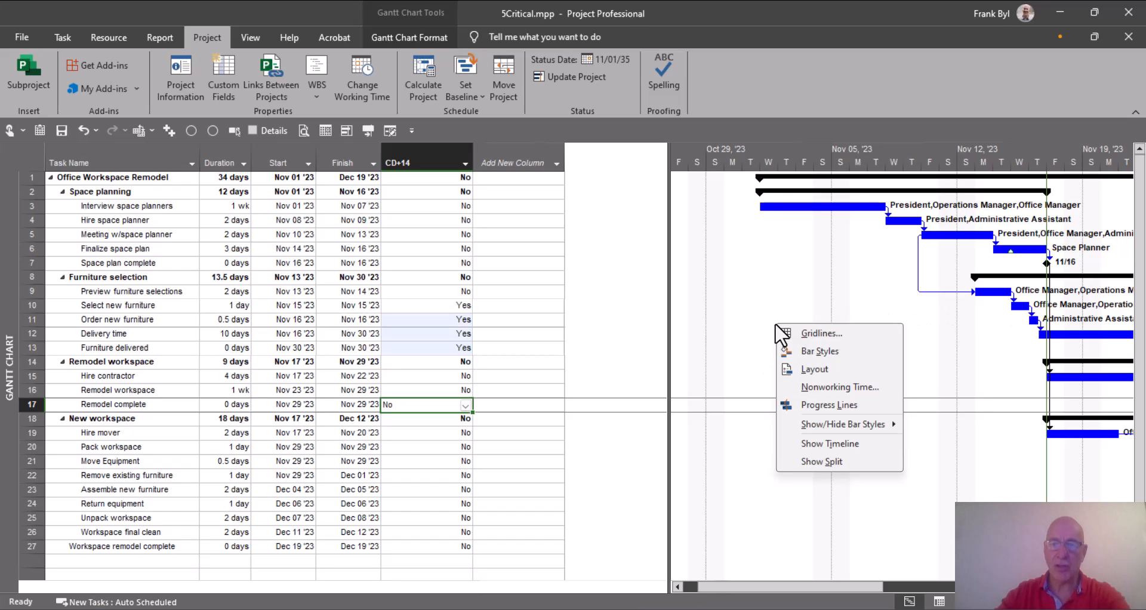
left_click(810, 352)
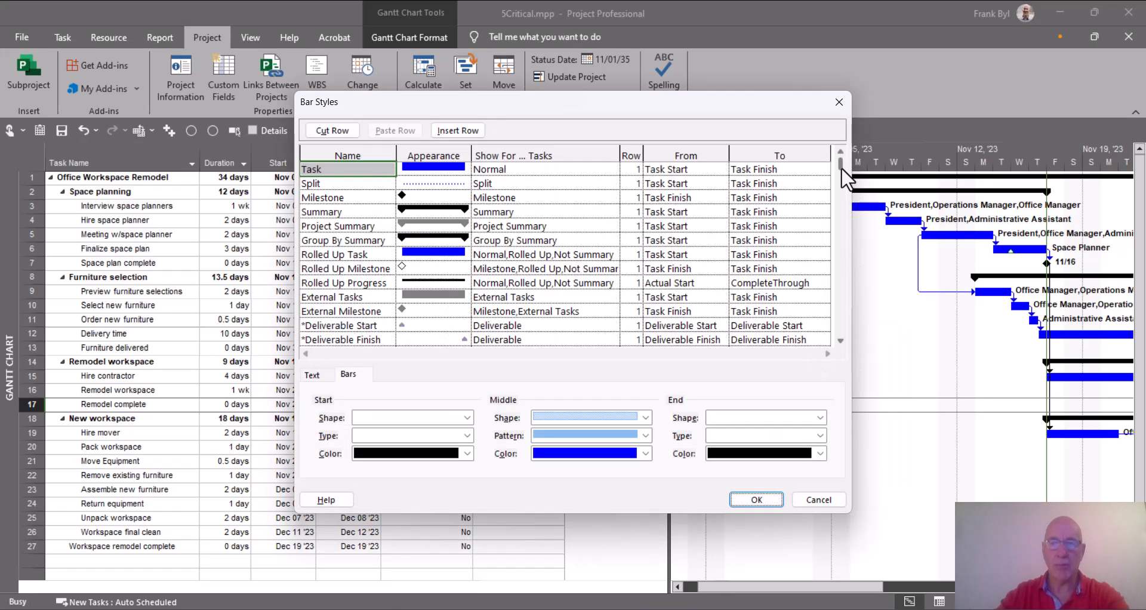
left_click_drag(840, 158, 847, 197)
left_click(340, 226)
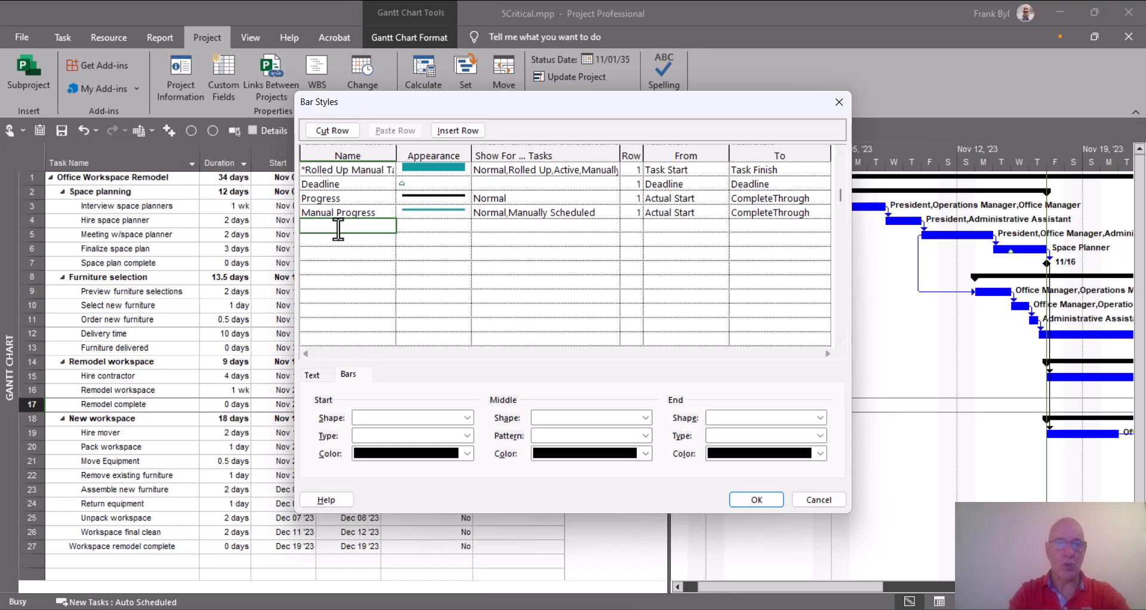
type("Current Date + 1")
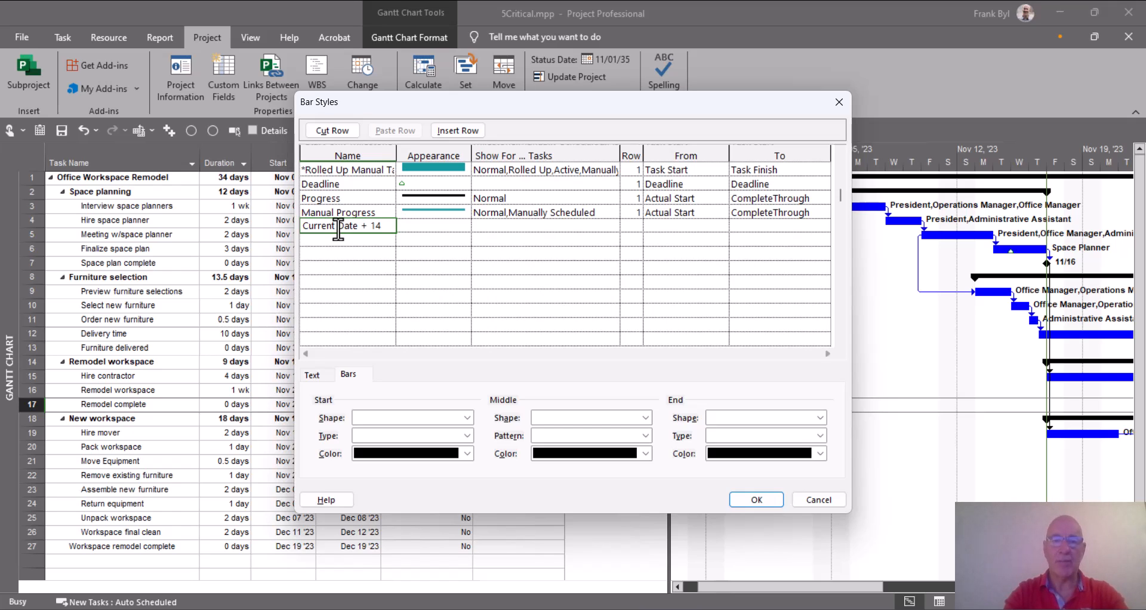
type("4")
key("Return")
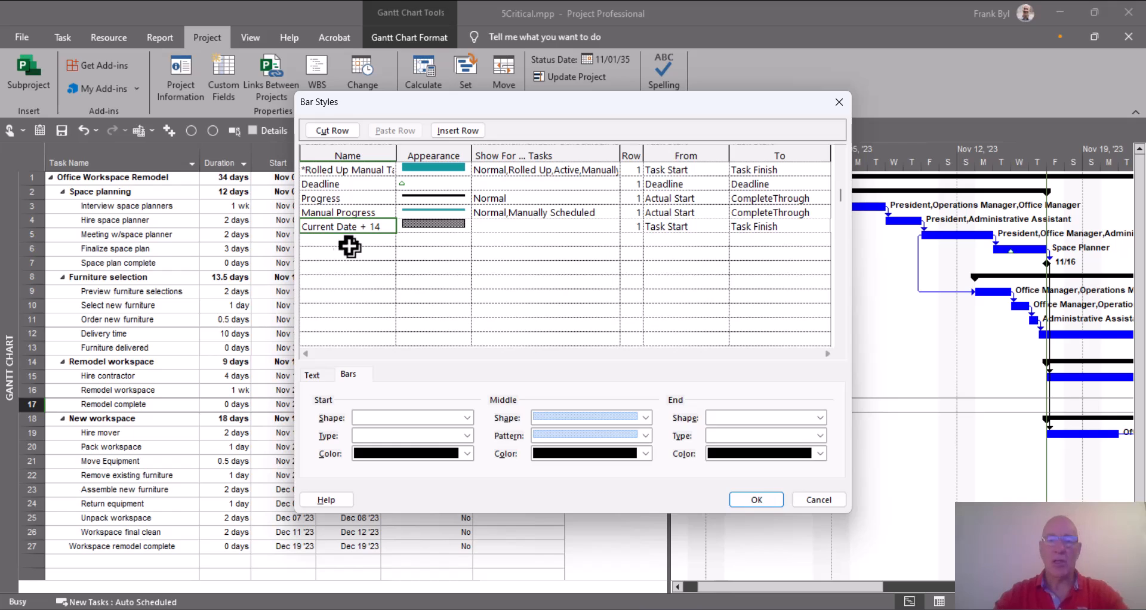
Give the middle bar of the Current Date + 14 style a dark green color and a solid pattern.
left_click(439, 225)
left_click(644, 455)
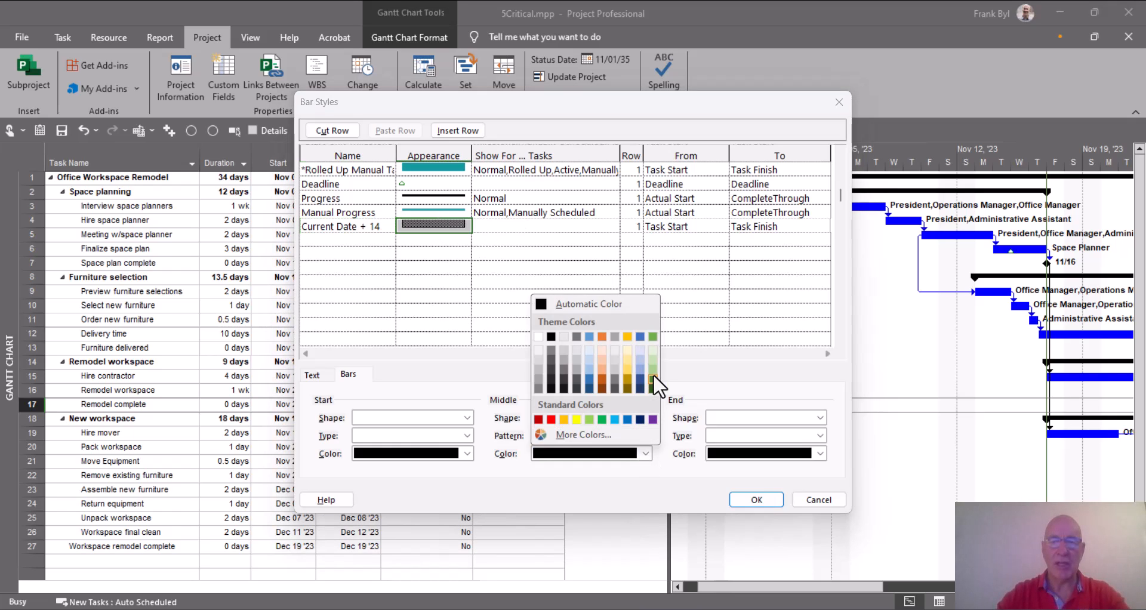
left_click(653, 376)
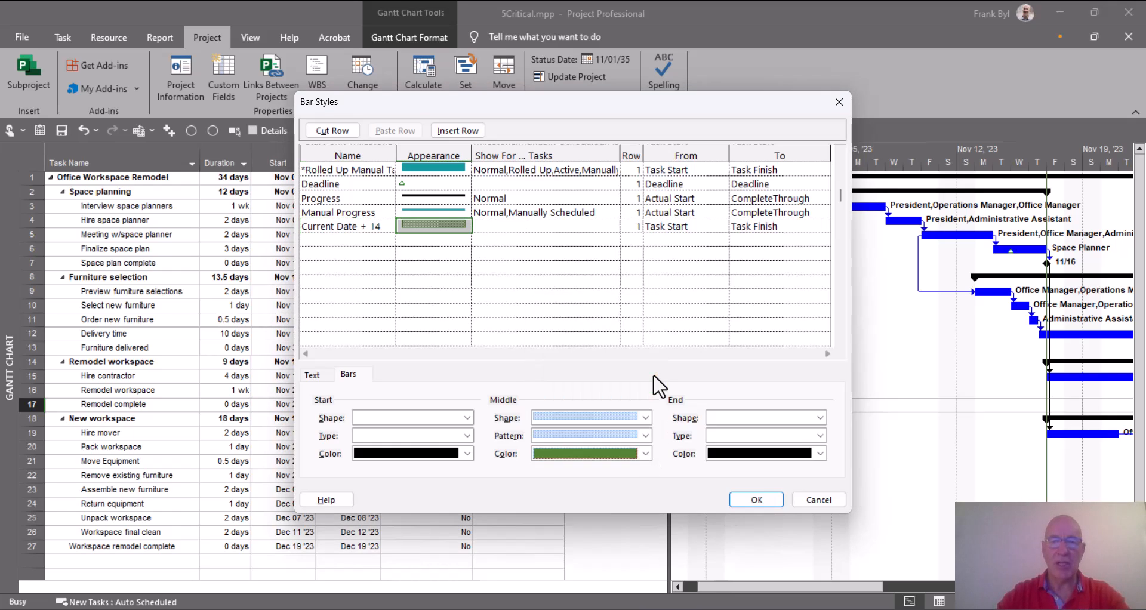
left_click(645, 435)
left_click(624, 454)
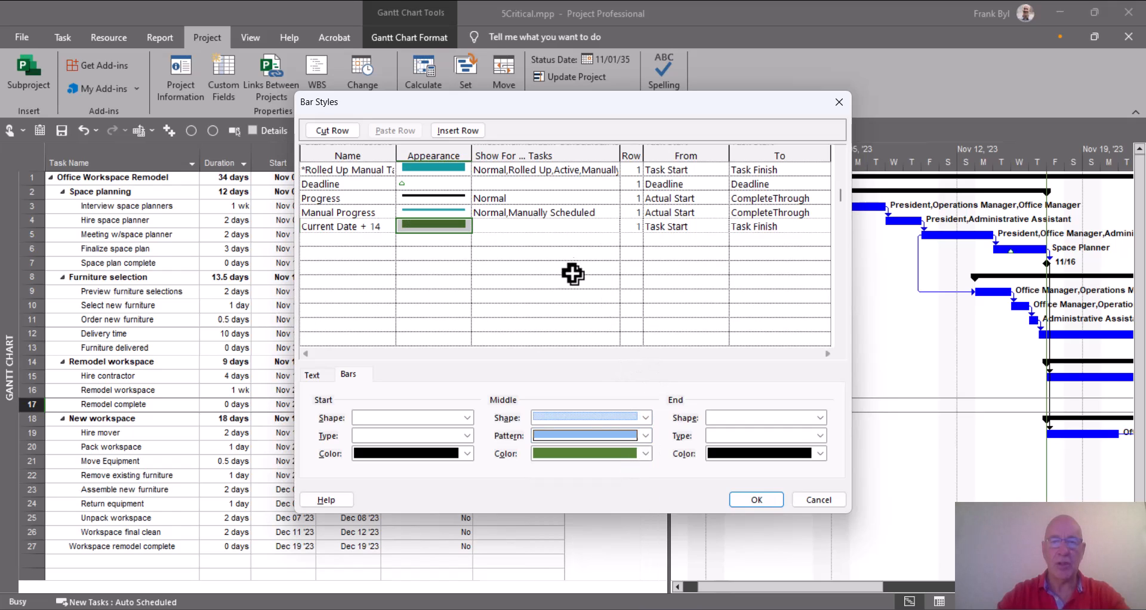
Make the Current Date + 14 bar style show for Flag1 tasks and apply the bar styles.
left_click(525, 226)
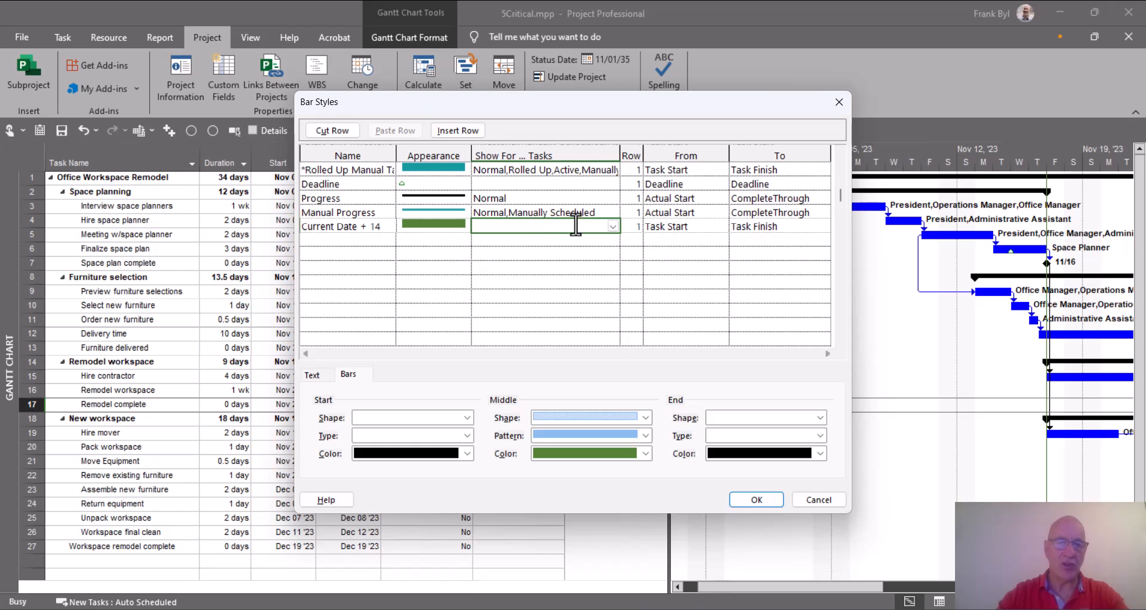
left_click(612, 227)
type("Finished")
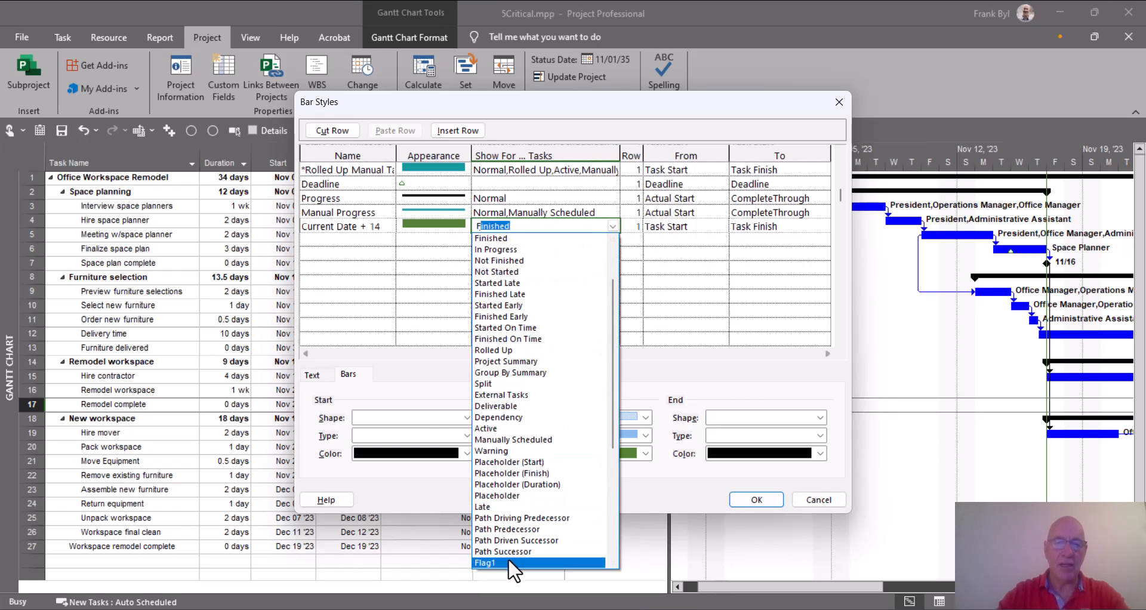
left_click(508, 562)
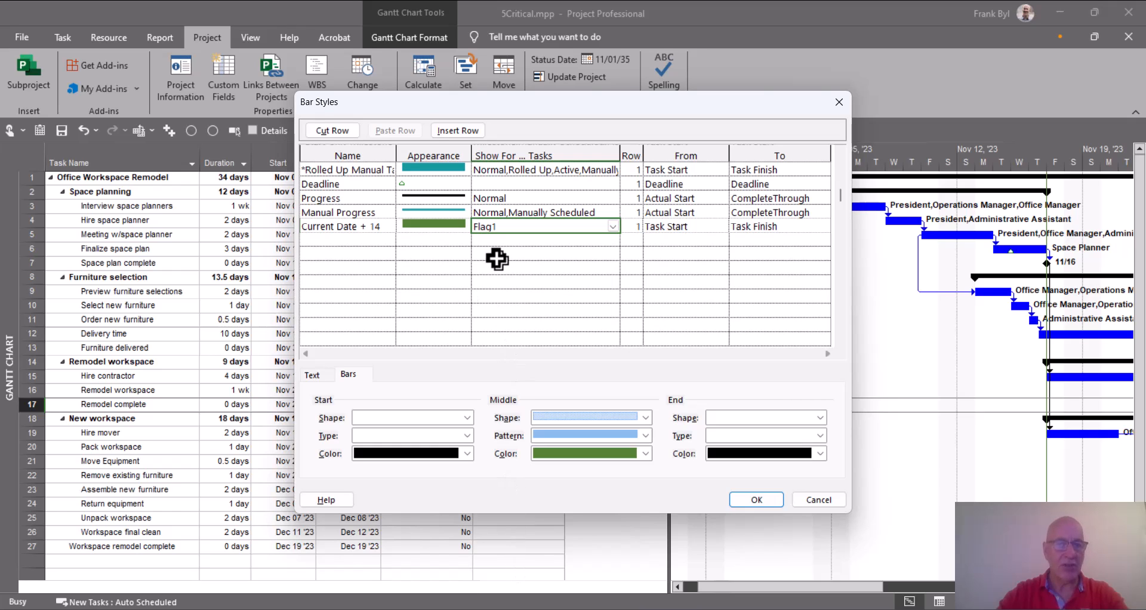
left_click(753, 501)
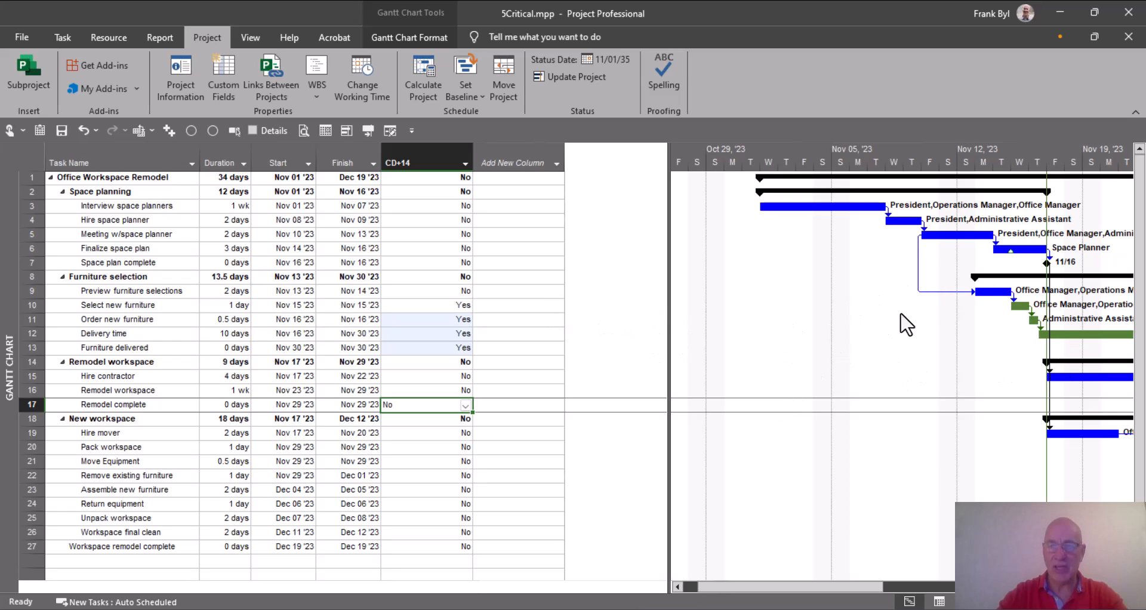
Set CD+14 to Yes for the Hire space planner task.
left_click(459, 223)
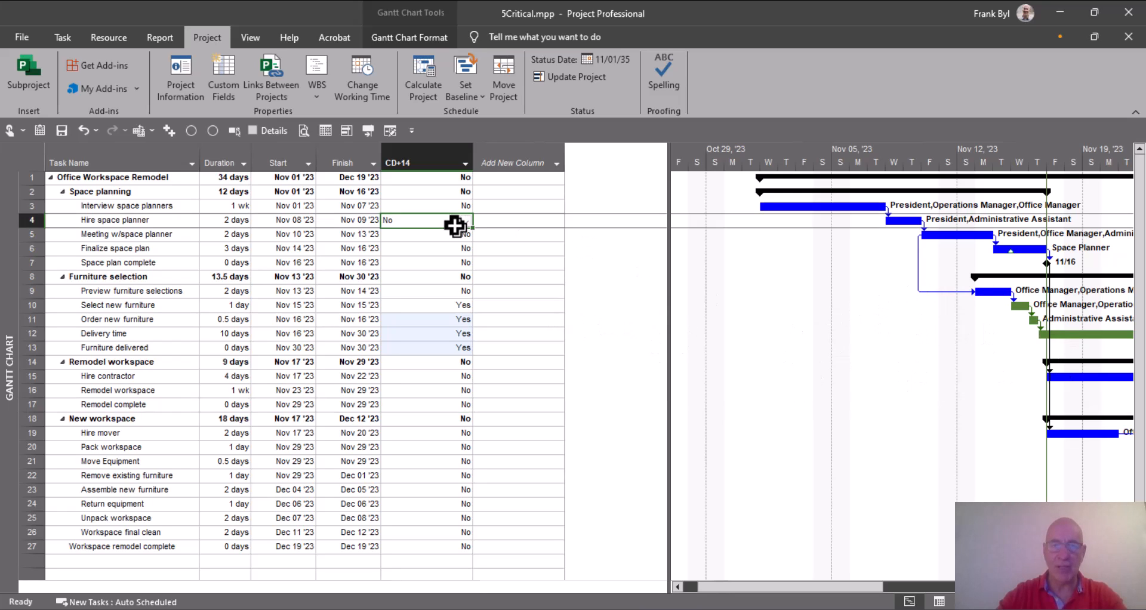
left_click(465, 221)
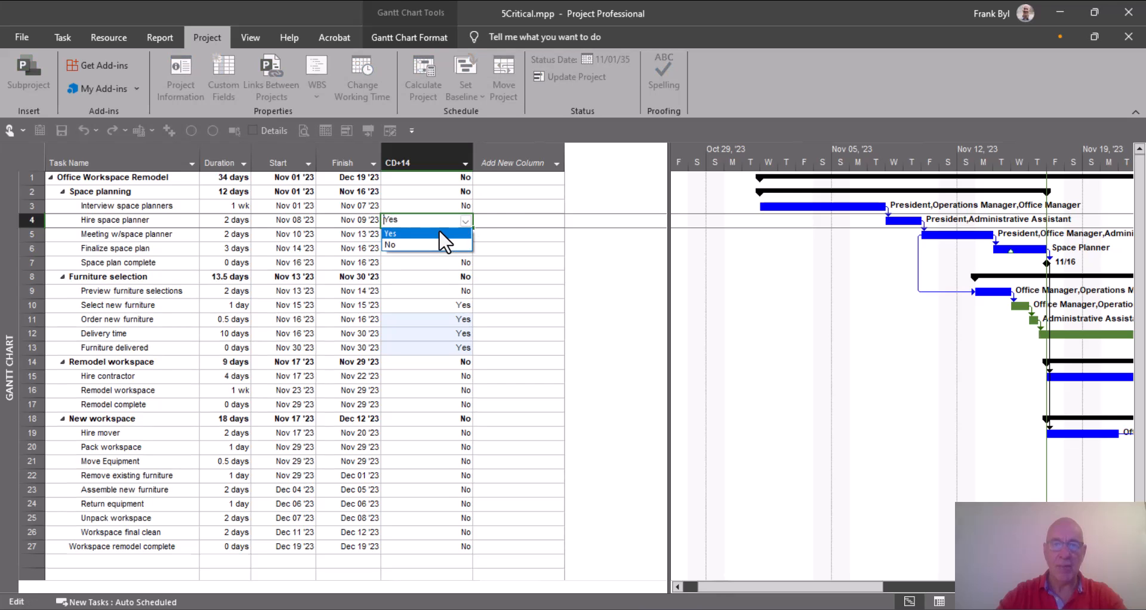
left_click(439, 233)
left_click(539, 247)
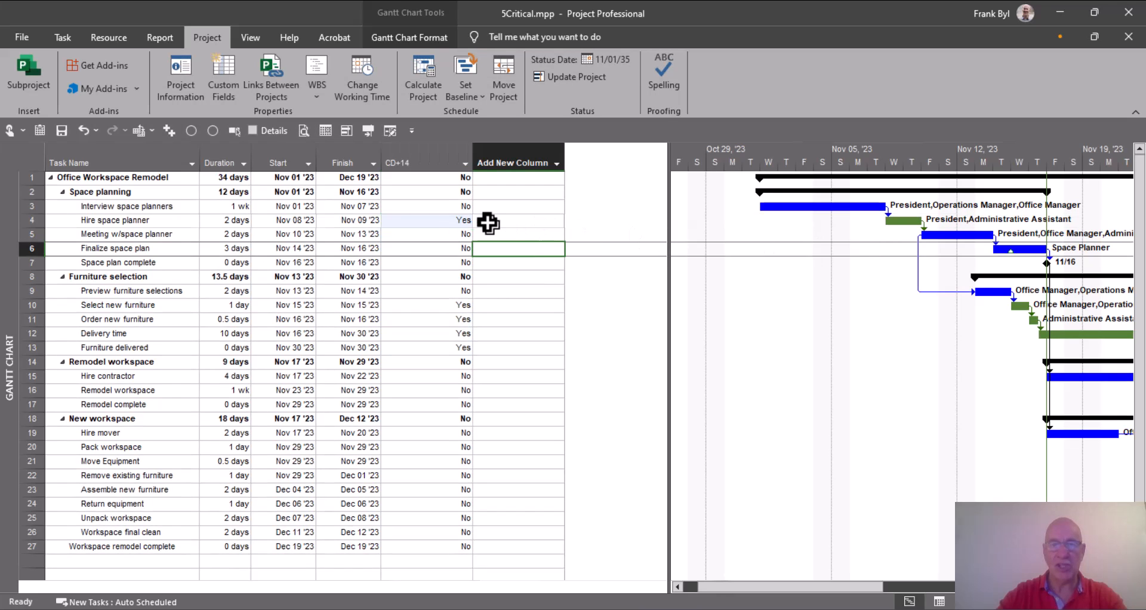
Set CD+14 back to No for the Hire space planner task.
left_click(456, 220)
left_click(465, 221)
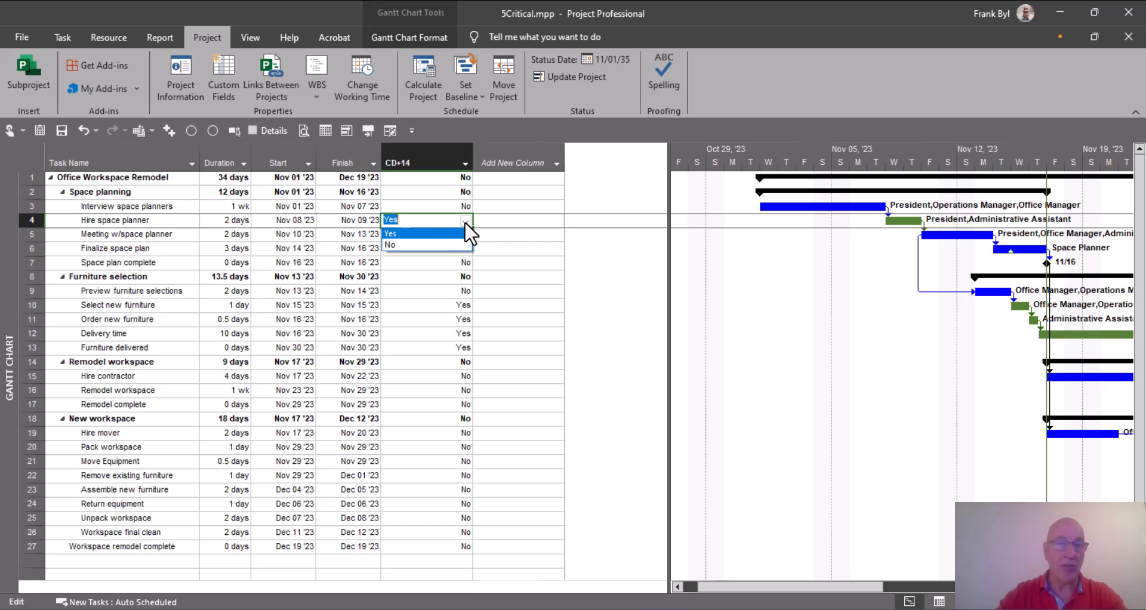
left_click(425, 244)
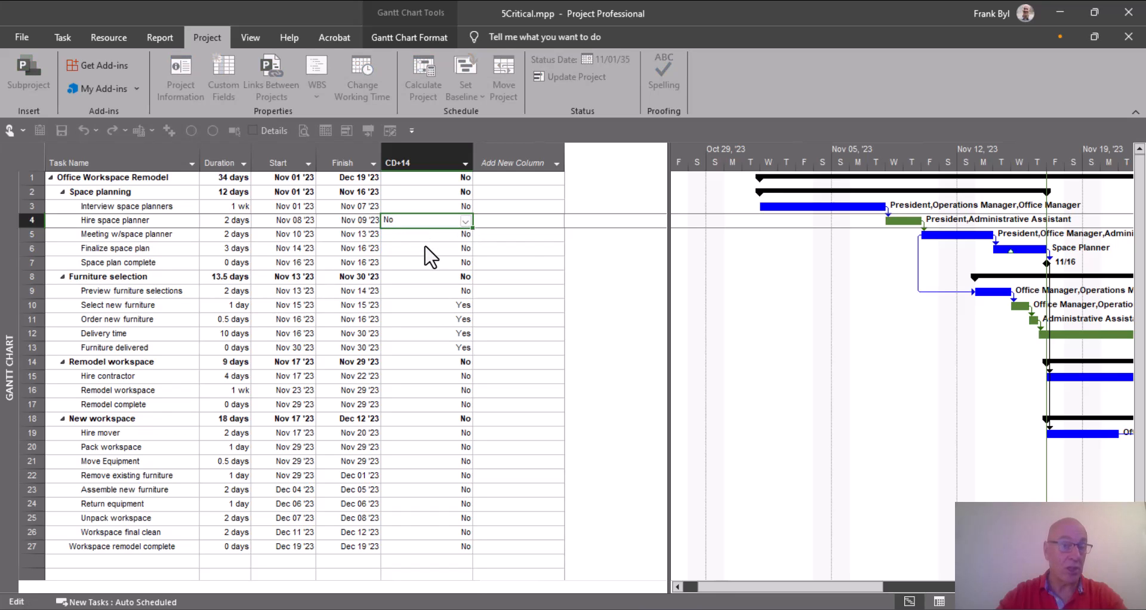
left_click(514, 268)
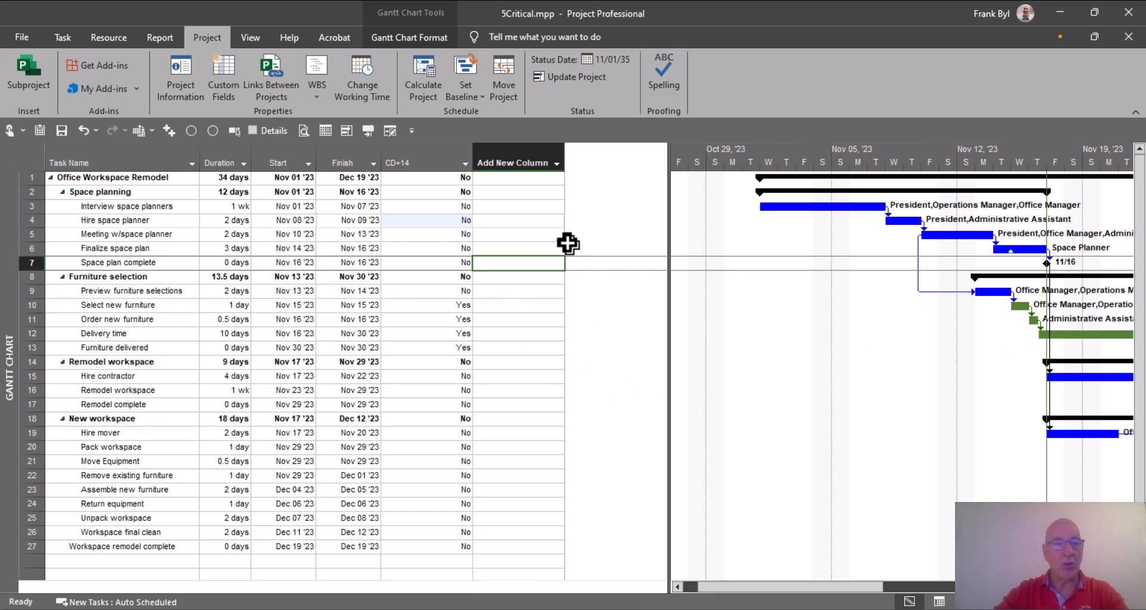
Create a new table report named Current Date + 2 w.
left_click(159, 34)
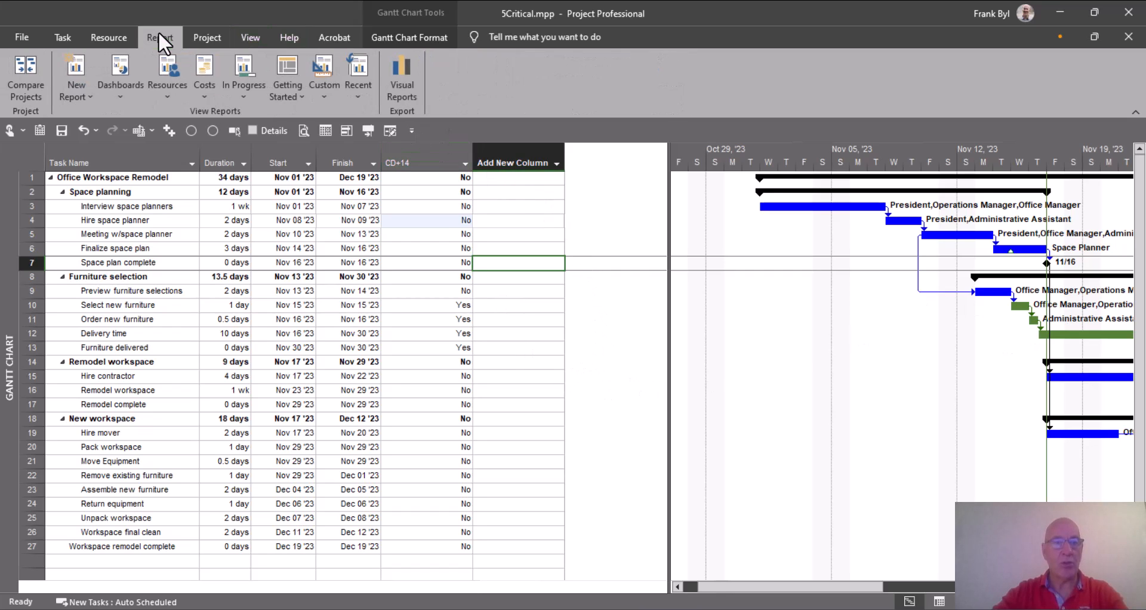
left_click(76, 85)
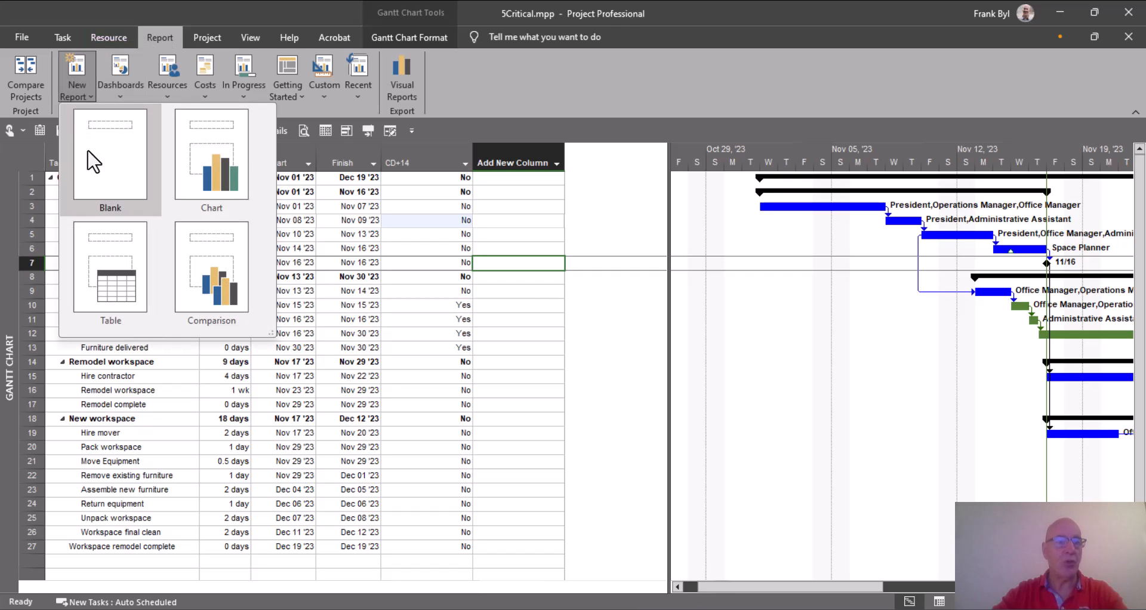
left_click(105, 266)
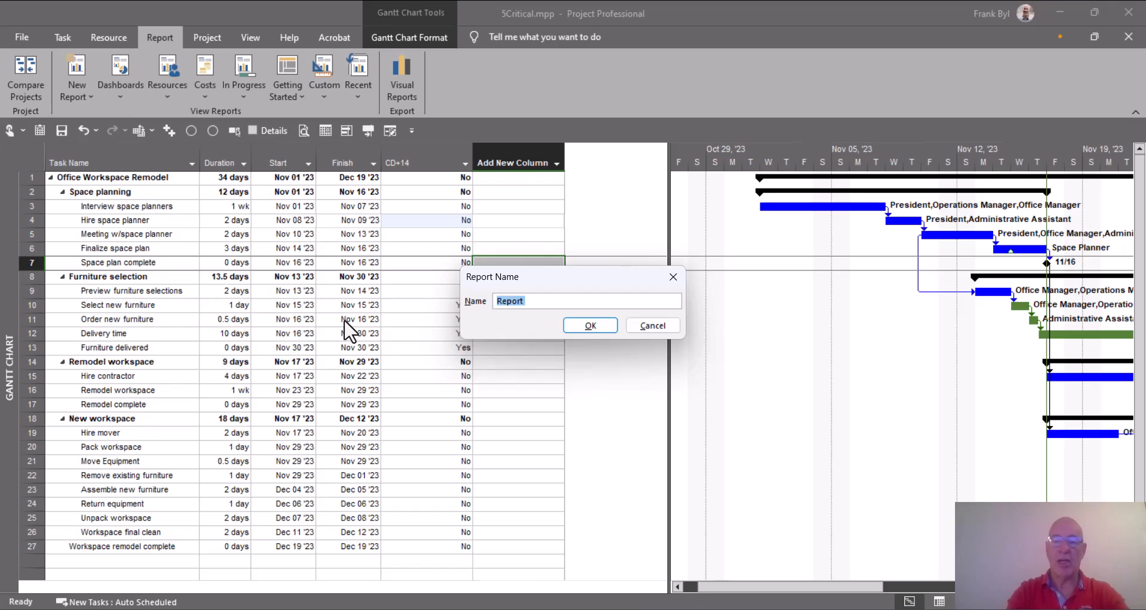
type("Current Date + 2 w")
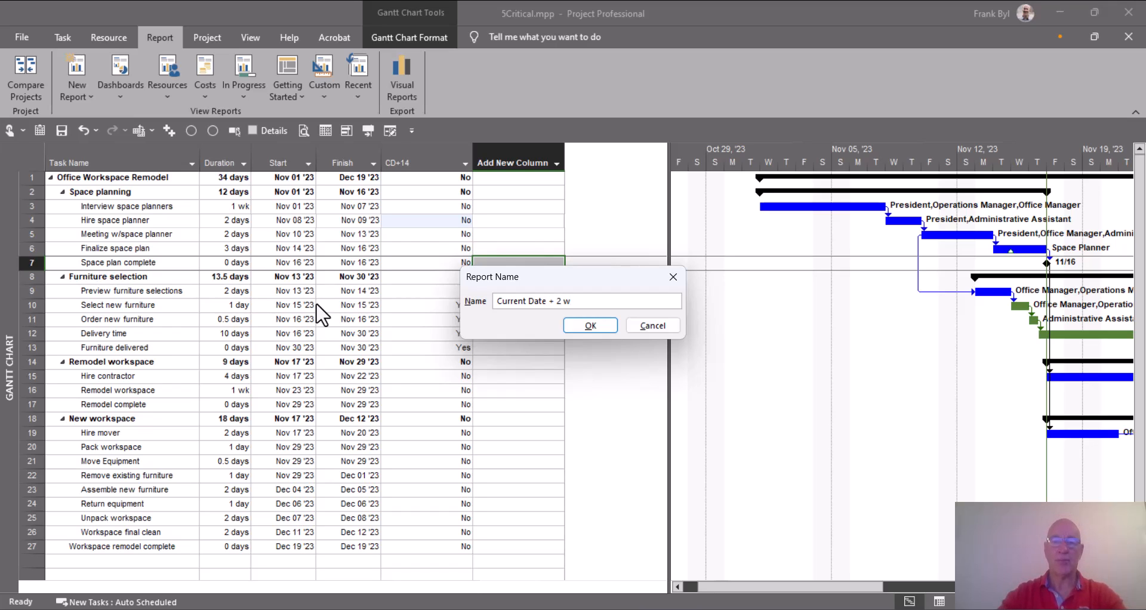
left_click(589, 325)
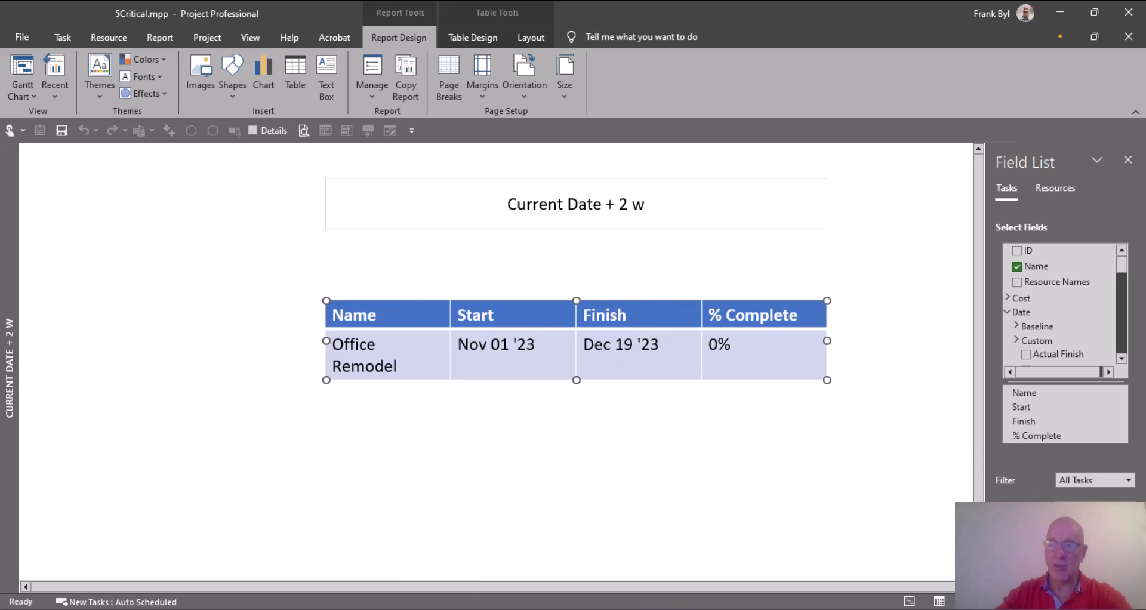
Show all subtasks in the report table, widen the table and adjust the widths of its Name, Start and Finish columns.
left_click(1095, 520)
left_click(1103, 392)
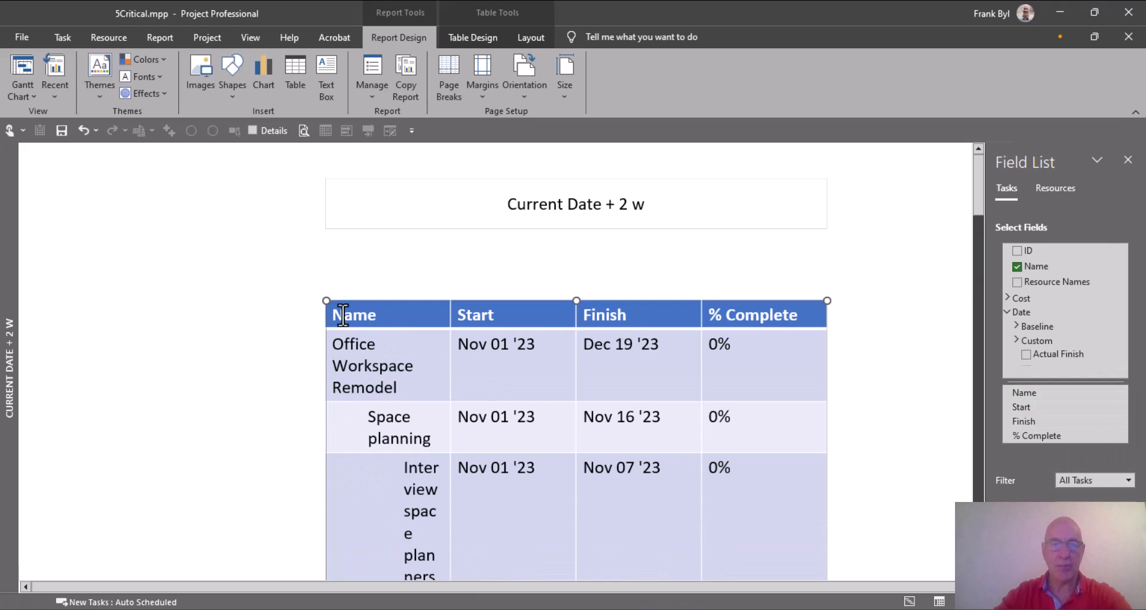
left_click_drag(320, 295, 70, 299)
left_click_drag(257, 325, 560, 315)
left_click_drag(638, 315, 746, 317)
left_click_drag(746, 322, 711, 320)
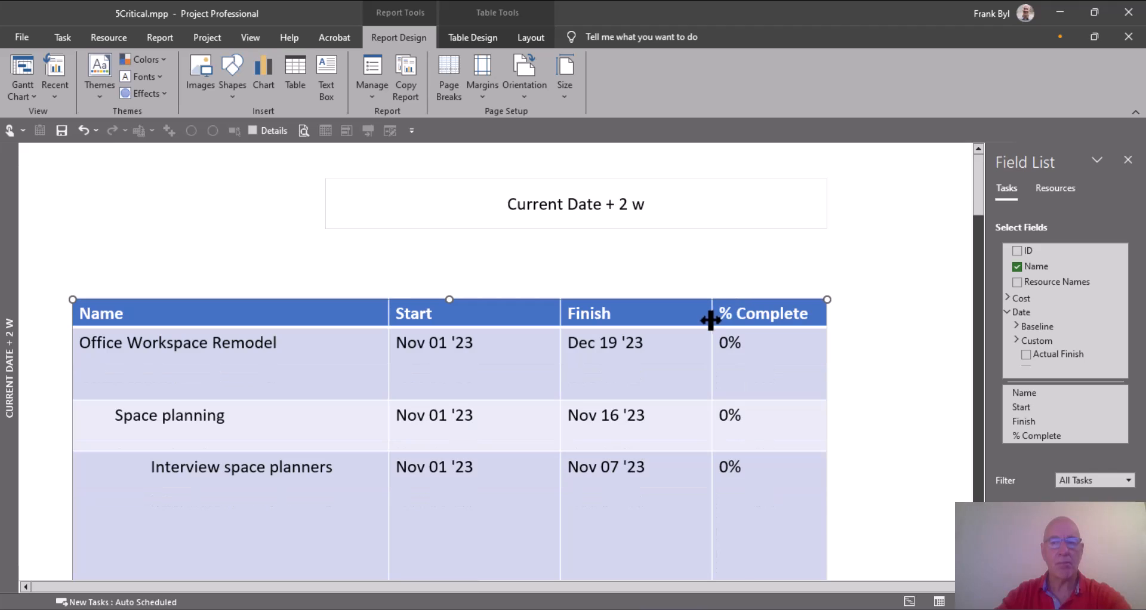
Set the cell height of the report table to 1.03 cm.
left_click(527, 40)
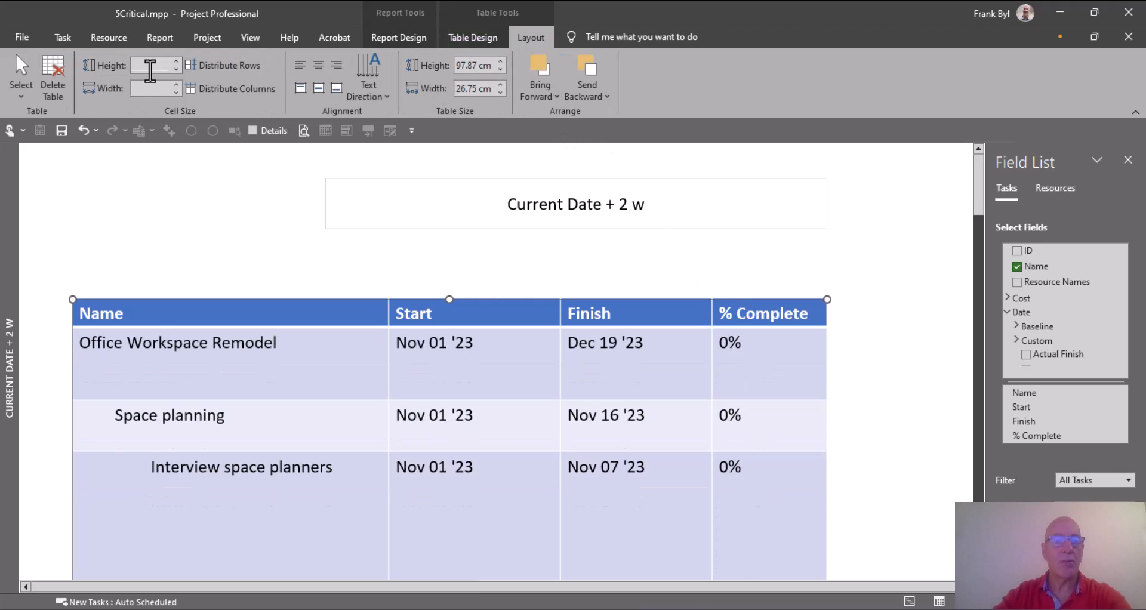
left_click(150, 66)
type("1.03 cm")
key("Return")
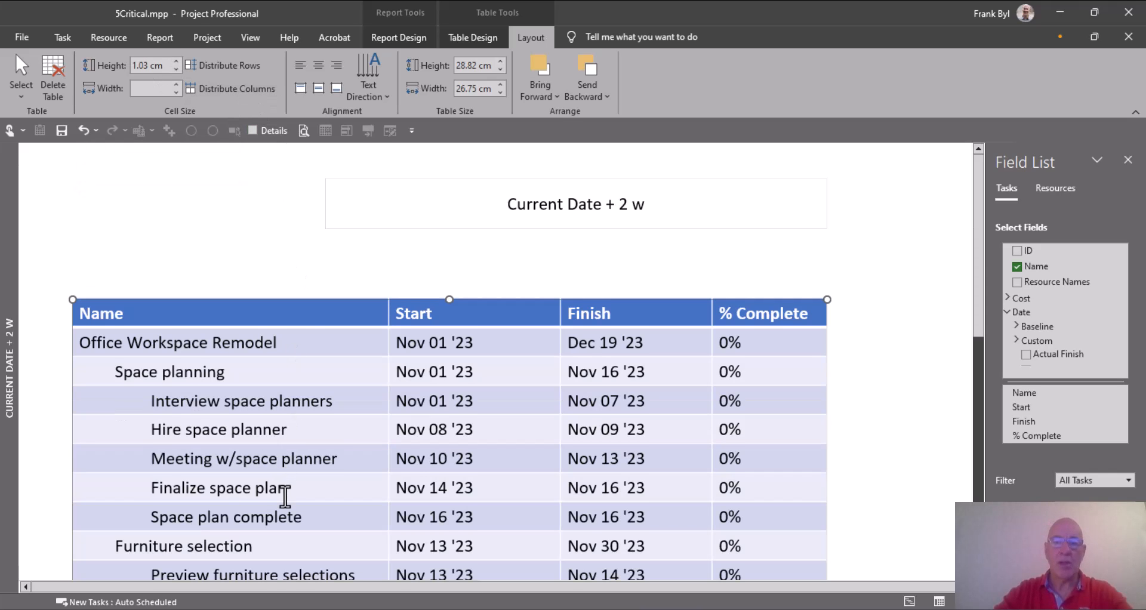
Start a new filter for the report table and name it CD+2w.
scroll(285, 500, "down", 1)
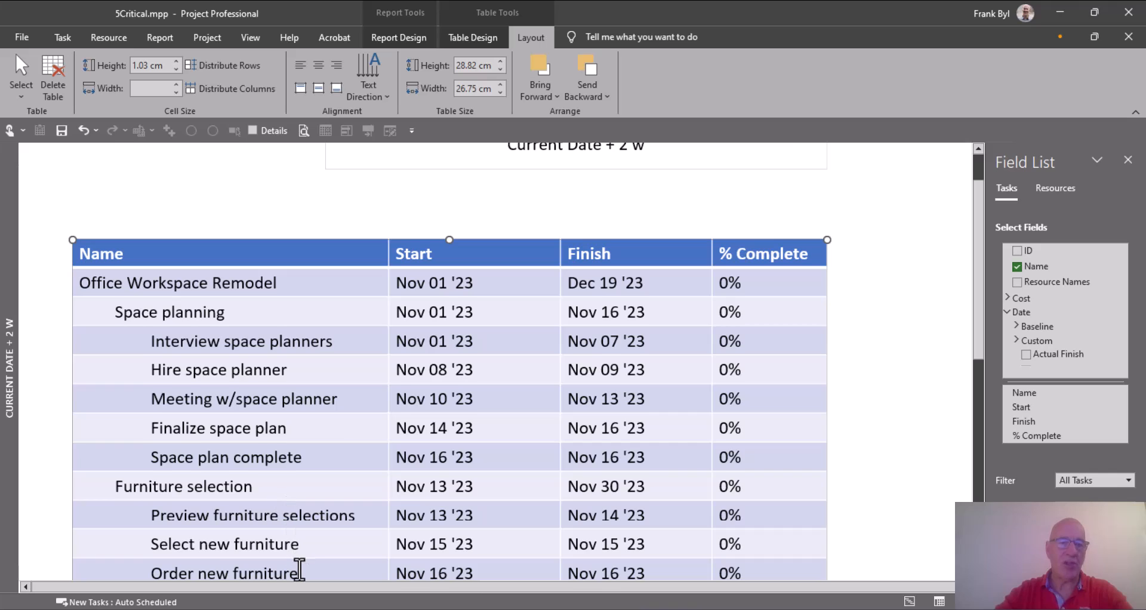
scroll(298, 567, "down", 1)
scroll(360, 427, "up", 1)
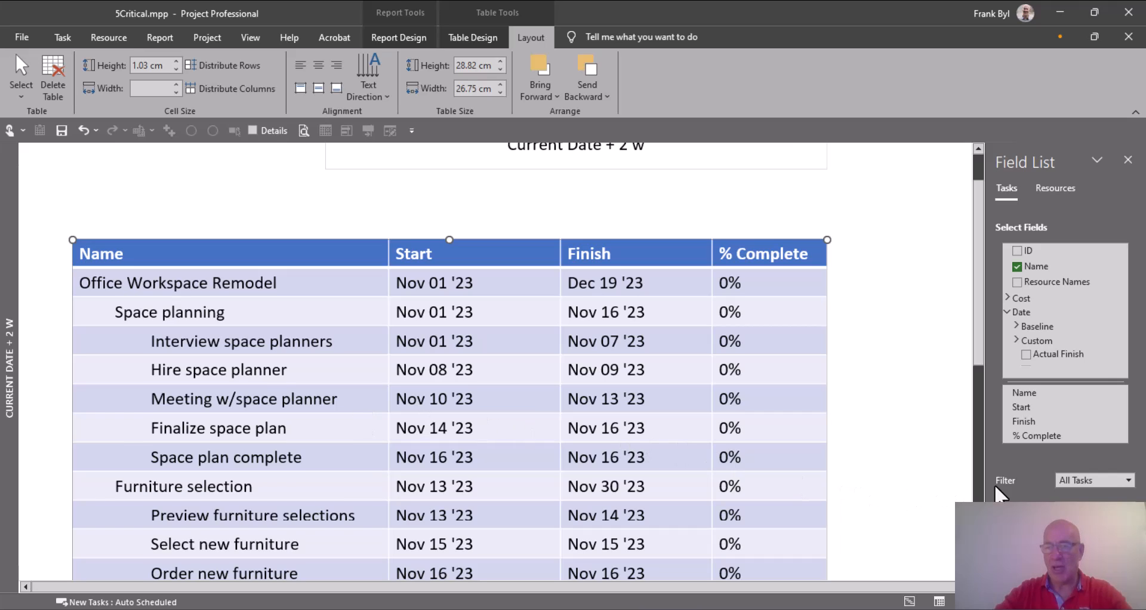
left_click(1129, 481)
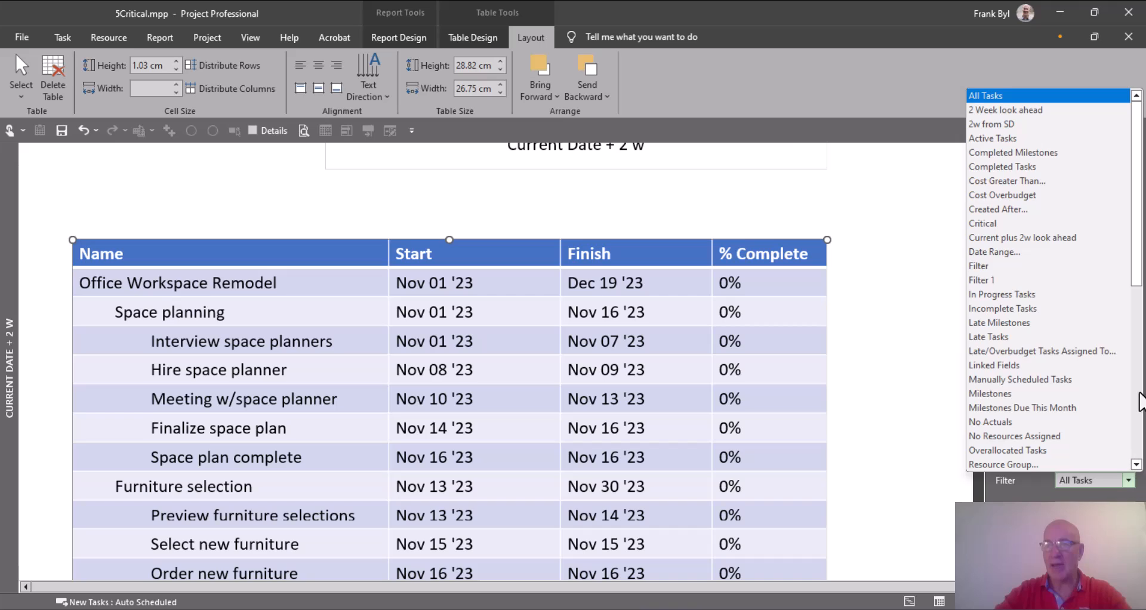
left_click_drag(1141, 269, 1143, 451)
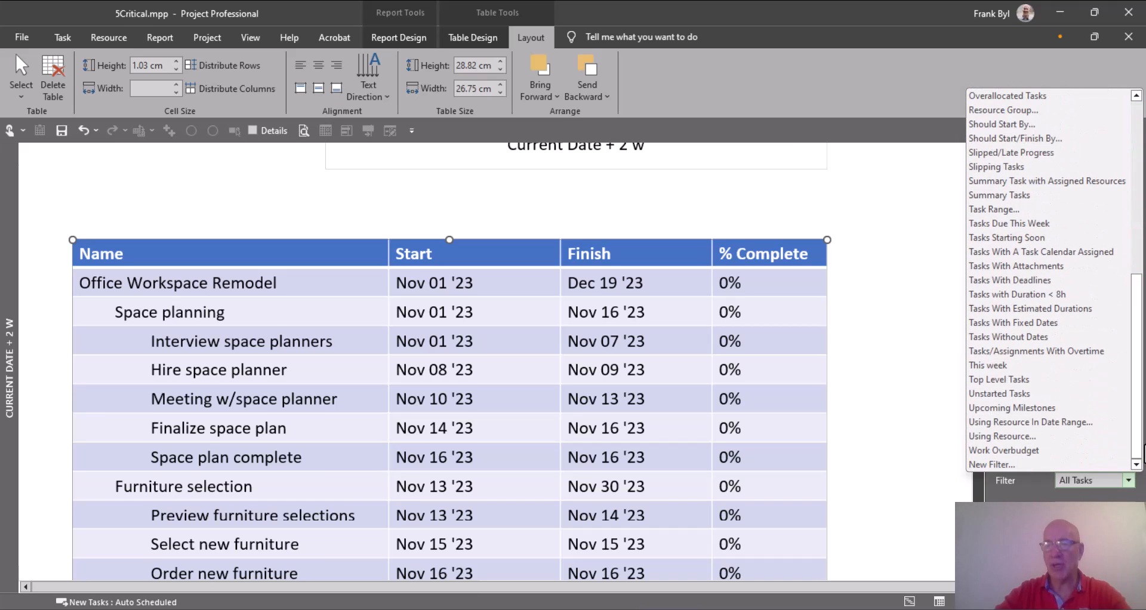
left_click(1014, 466)
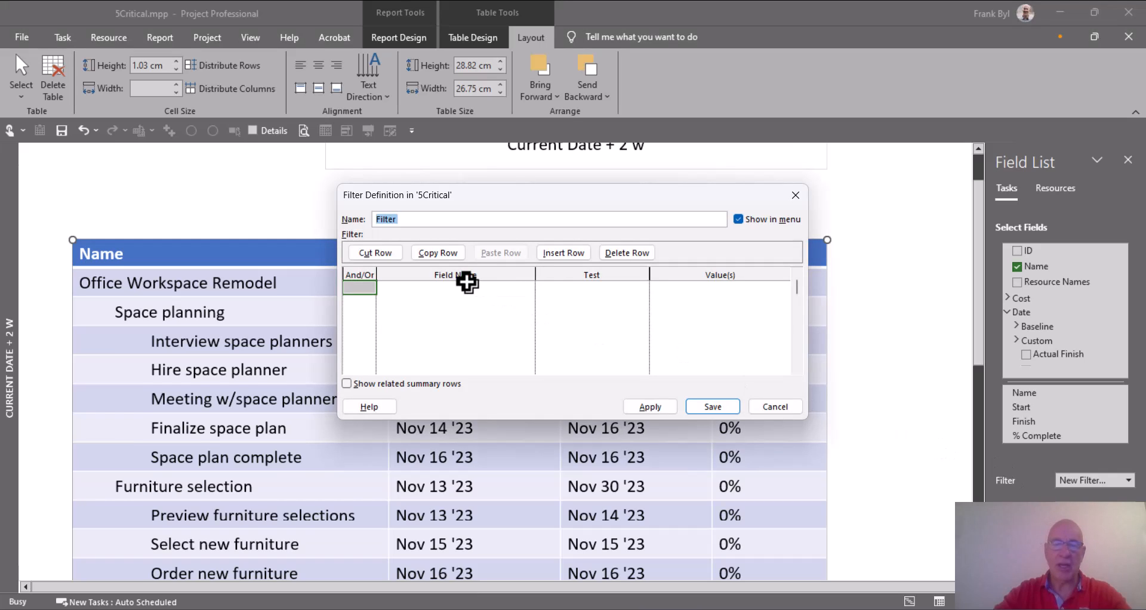
type("CD+2w")
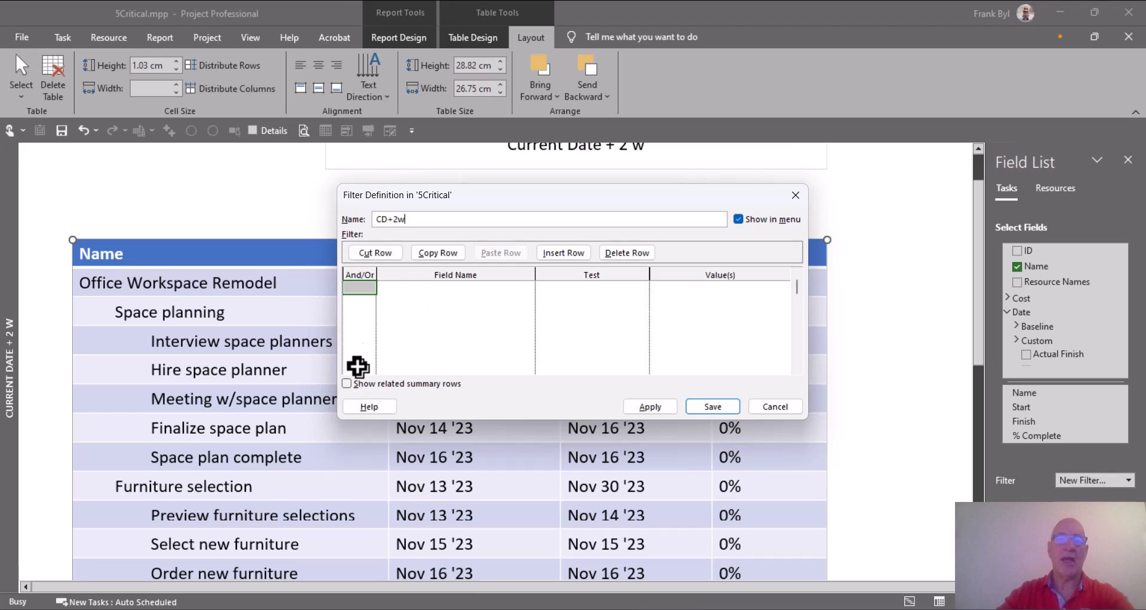
Define the CD+2w filter with the condition CD+14 equals Yes and save it for the report table.
left_click(442, 292)
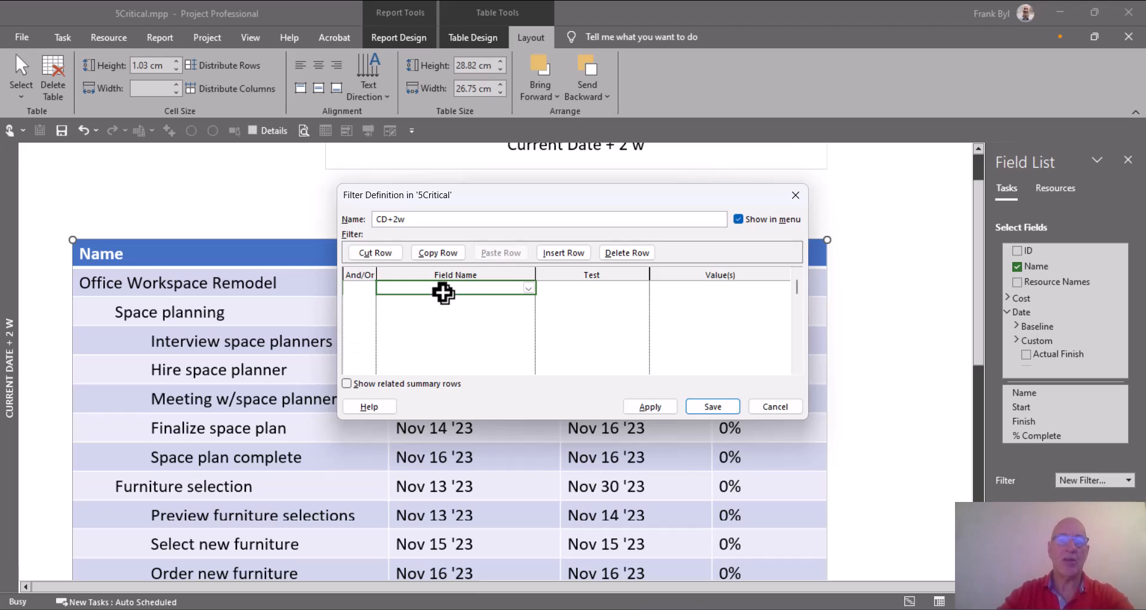
left_click(528, 289)
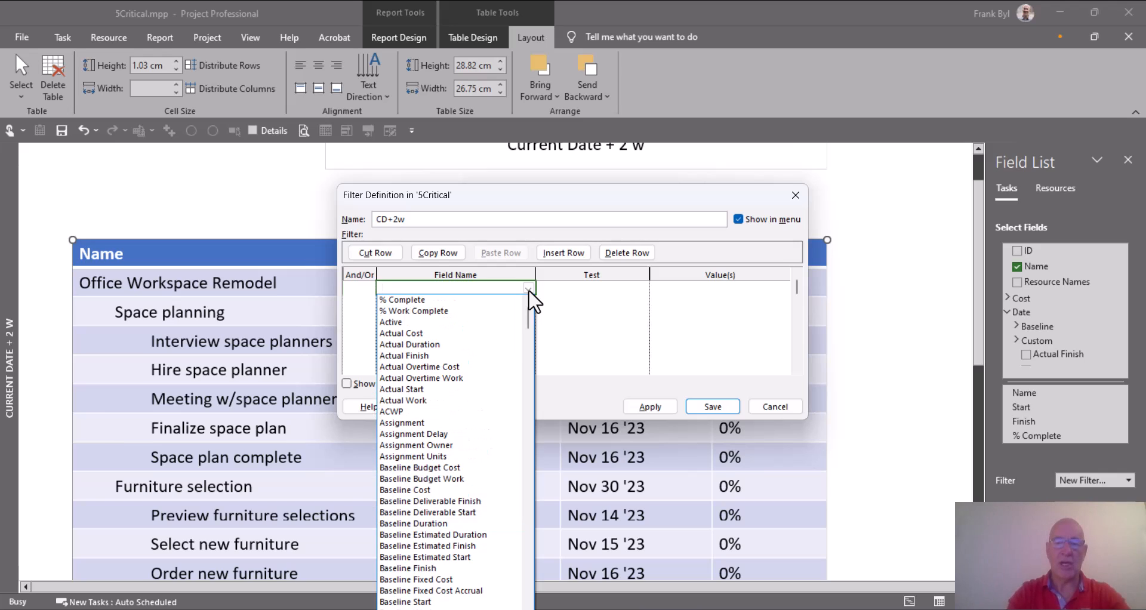
type("Flag1 ( CD+14")
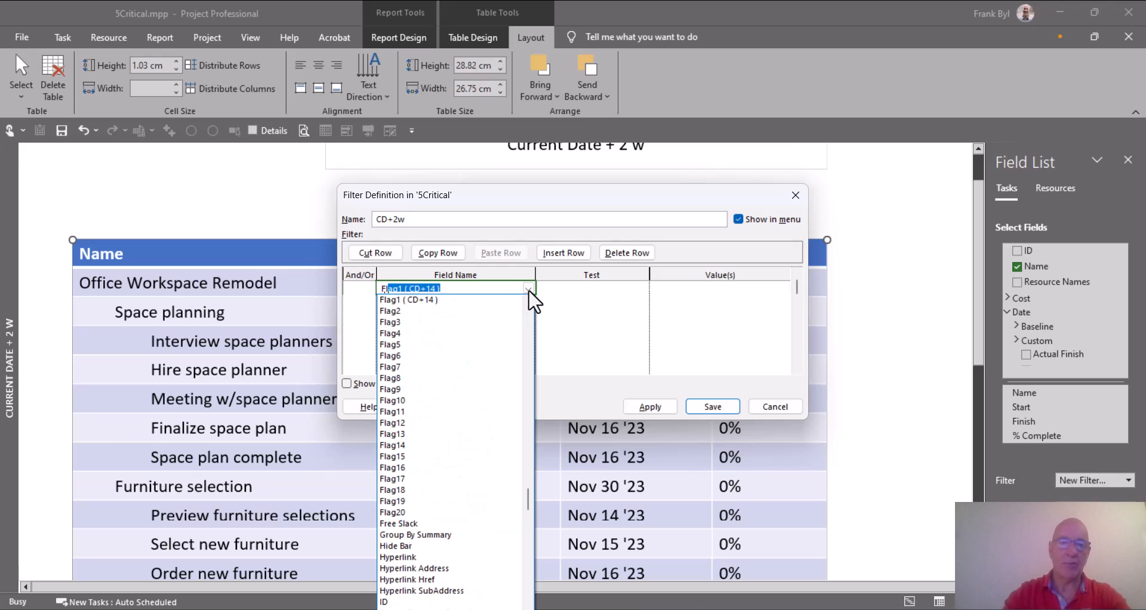
left_click(429, 299)
left_click(615, 288)
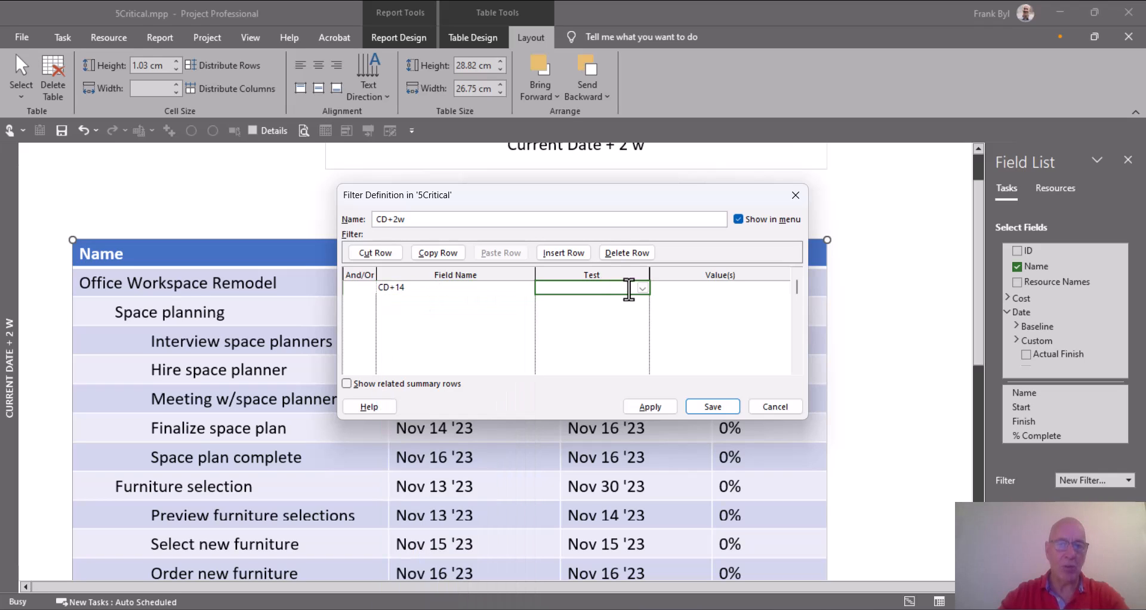
left_click(642, 288)
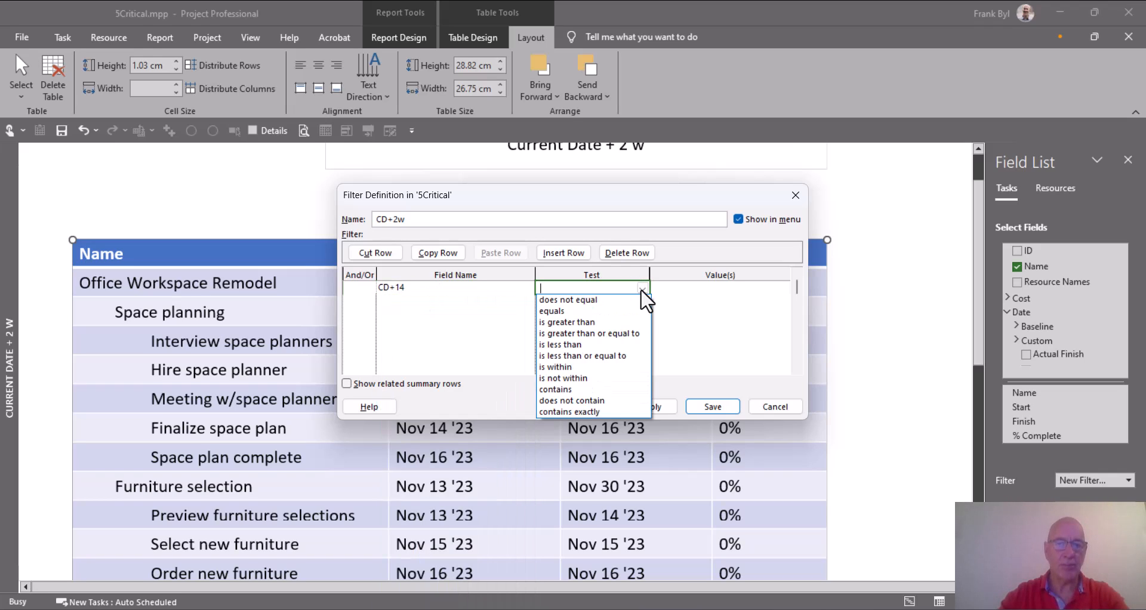
left_click(582, 311)
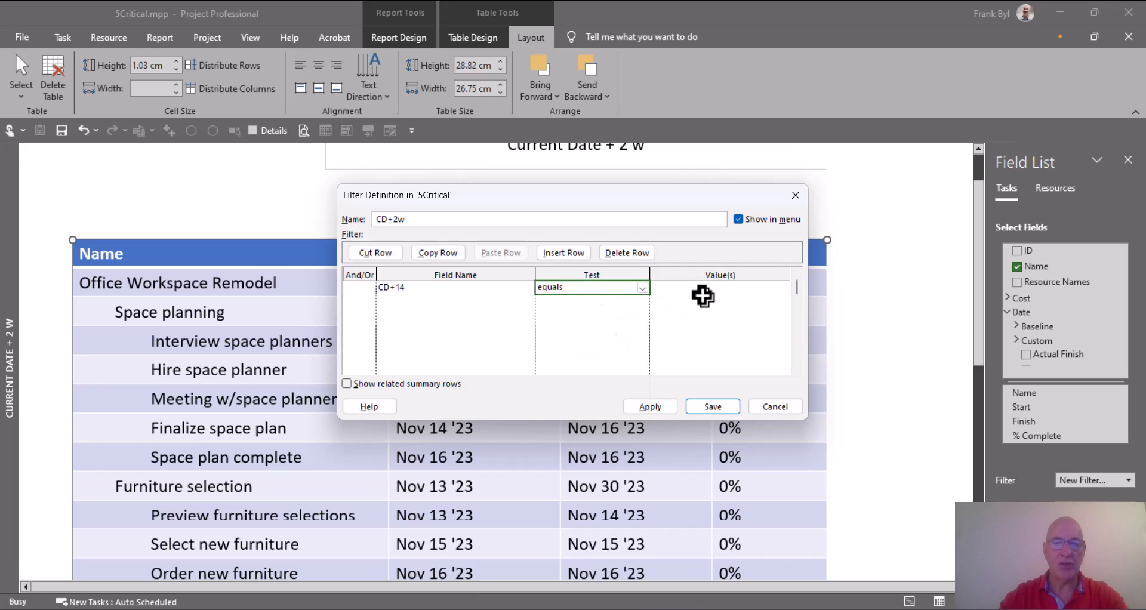
left_click(706, 293)
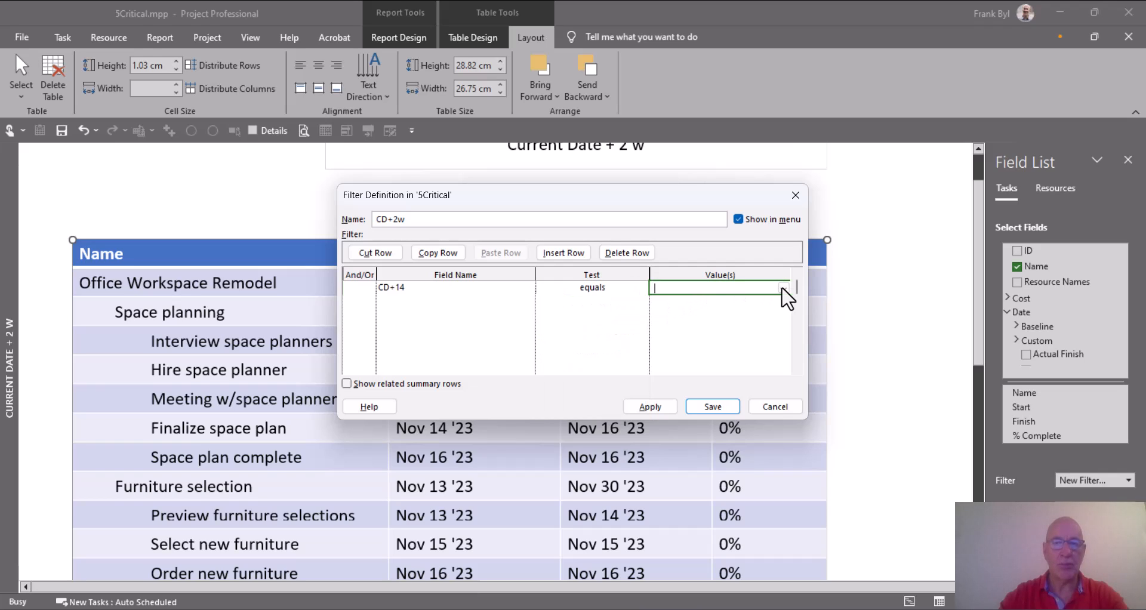
left_click(783, 288)
left_click(681, 314)
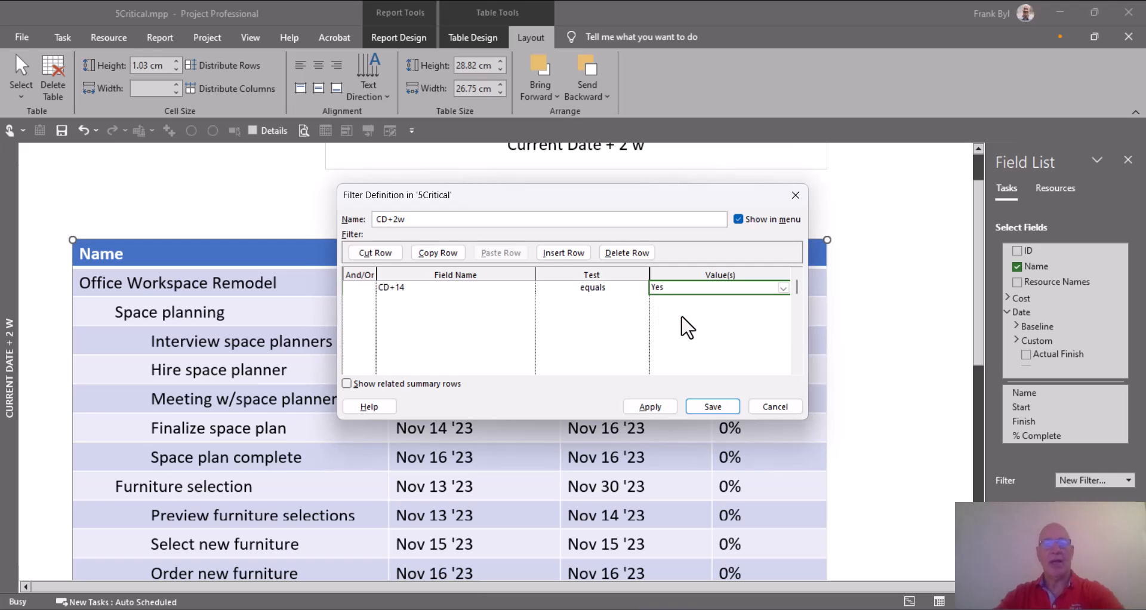
left_click(711, 405)
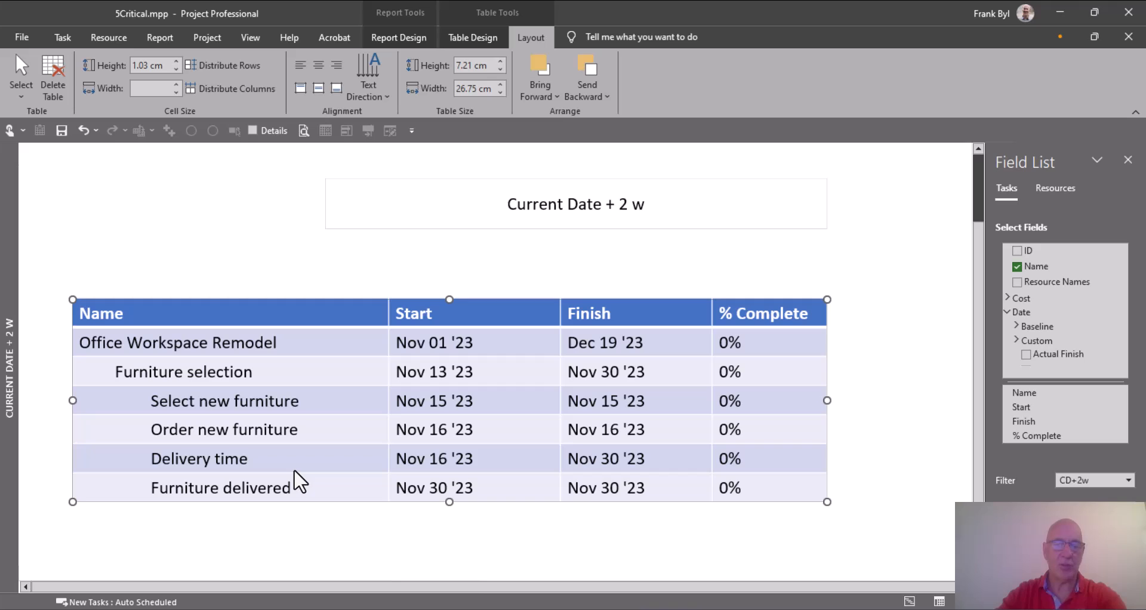
Open the report's rename dialog and keep the name Current Date + 2 w.
left_click(399, 37)
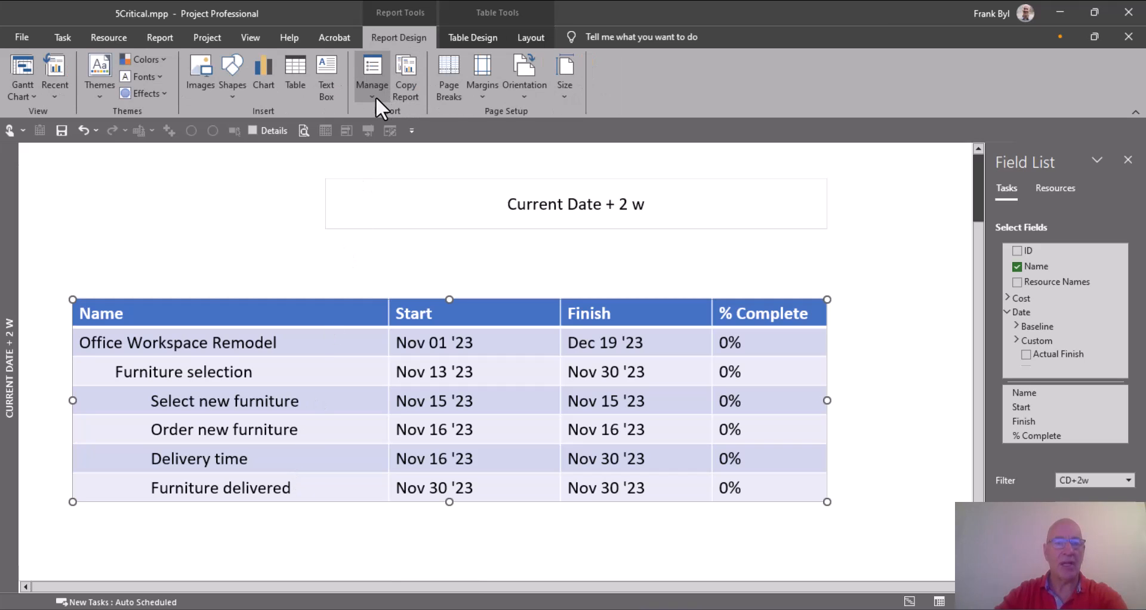
left_click(374, 96)
left_click(408, 112)
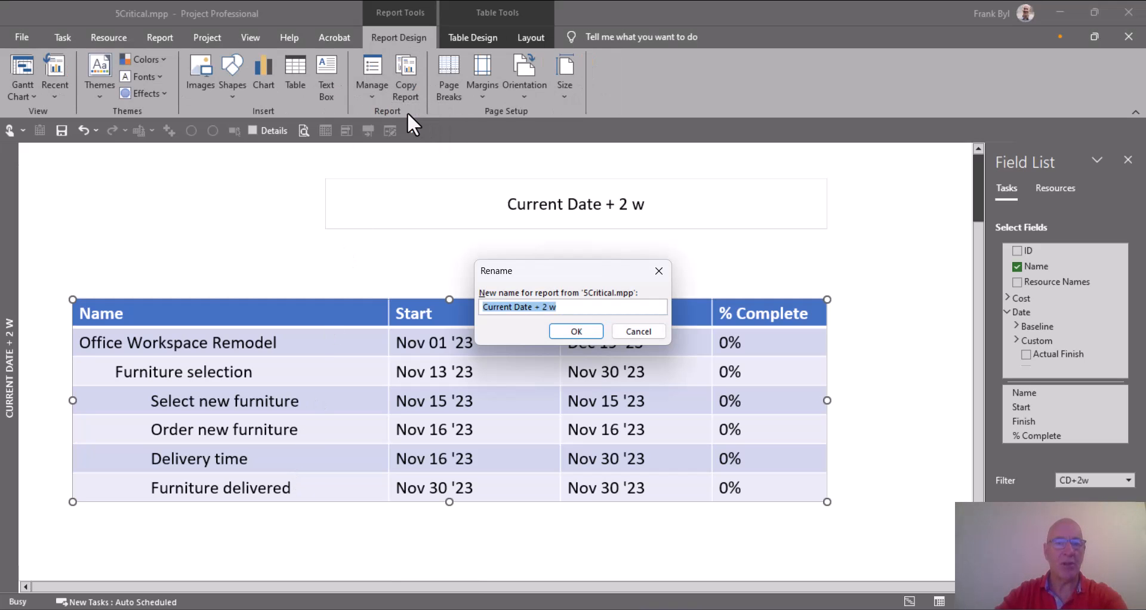
left_click(571, 332)
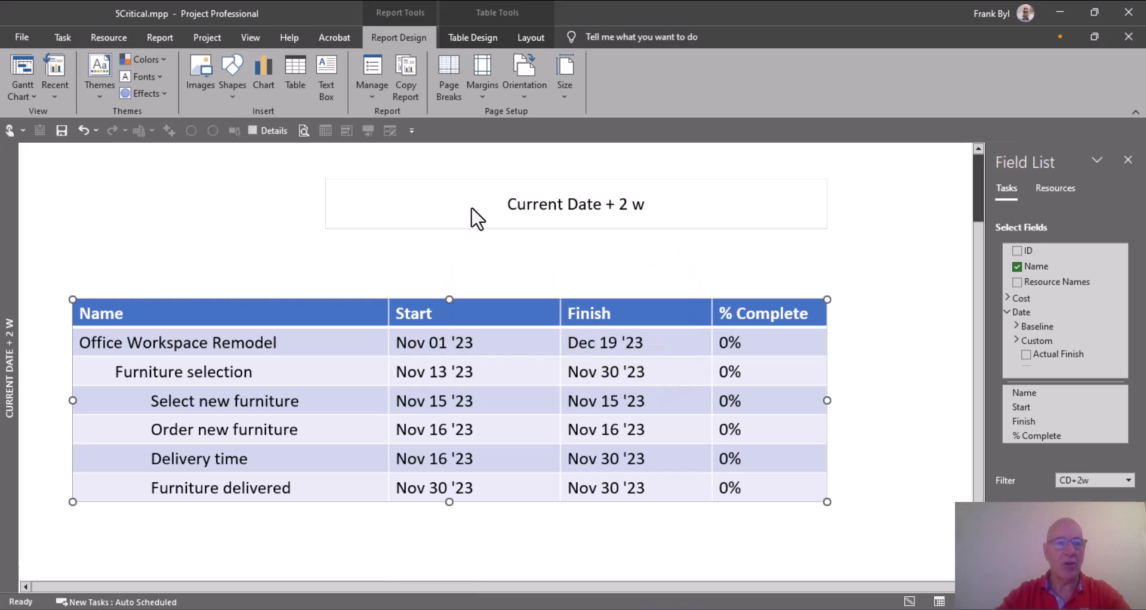
Return to the Gantt Chart and set CD+14 to Yes for Interview space planners, filling it down to Space plan complete.
left_click(22, 62)
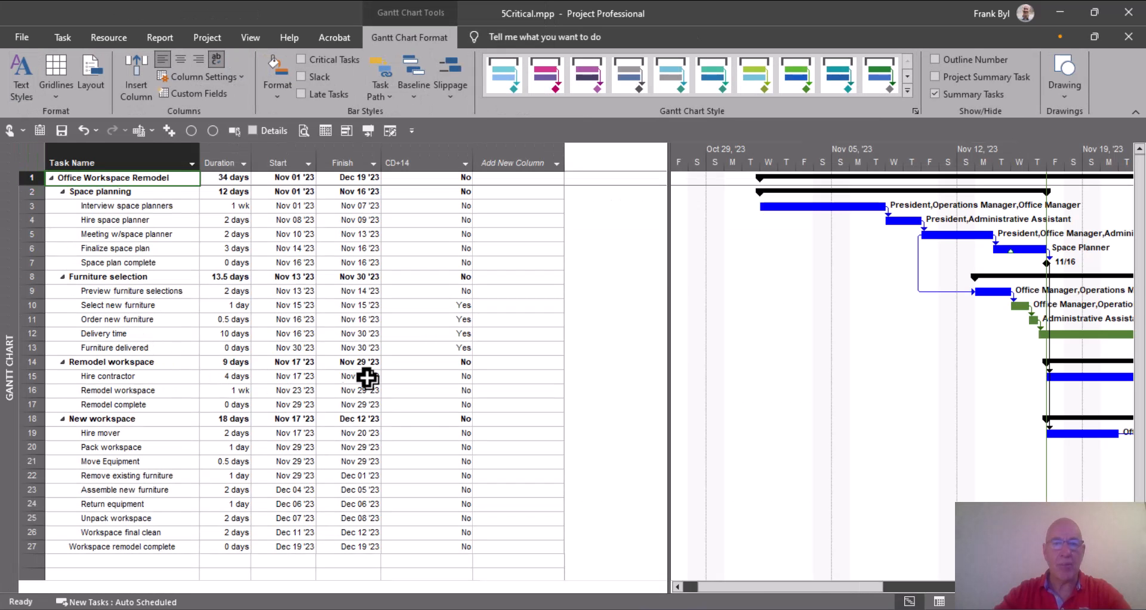
left_click(447, 207)
left_click(465, 207)
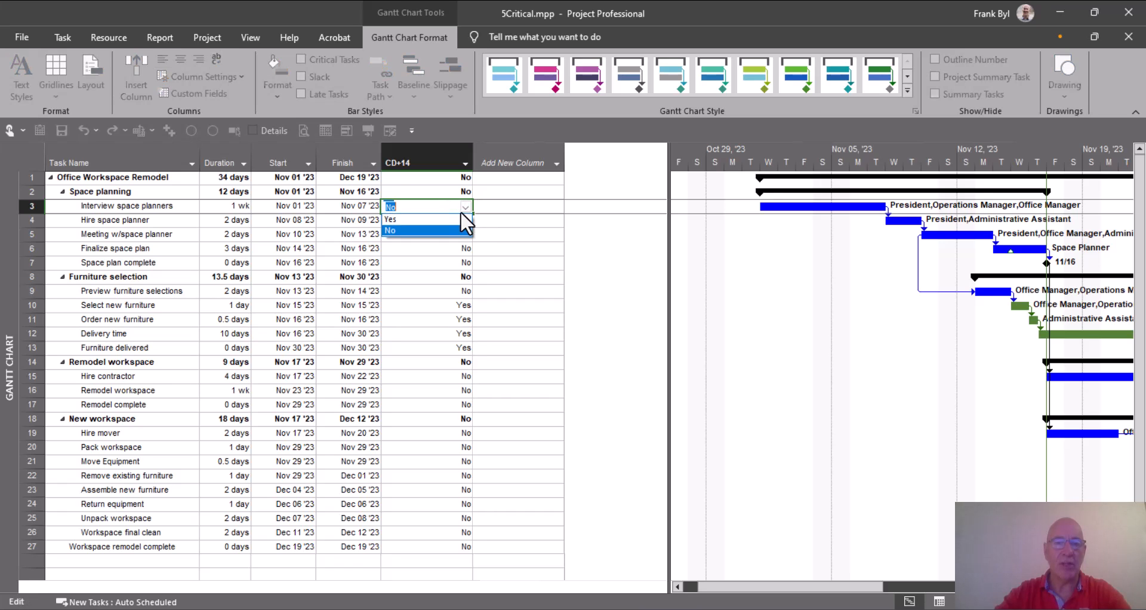
left_click(441, 220)
left_click_drag(472, 213, 474, 263)
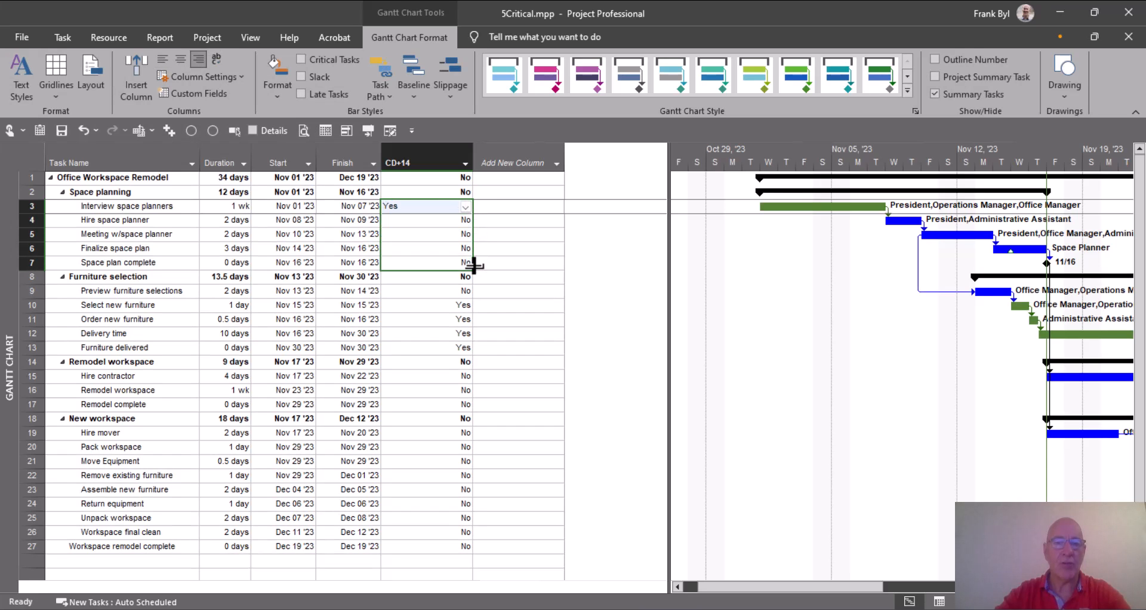
Fill the No value of CD+14 from Preview furniture selections down to Furniture delivered.
left_click(474, 292)
left_click_drag(476, 300, 474, 348)
left_click(453, 293)
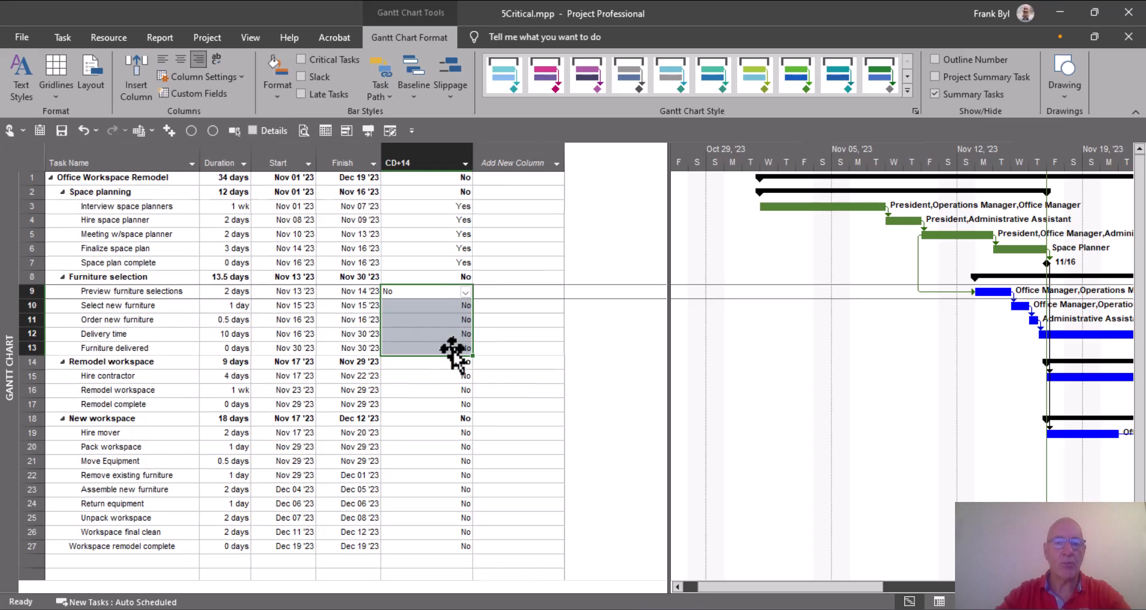
left_click(430, 390)
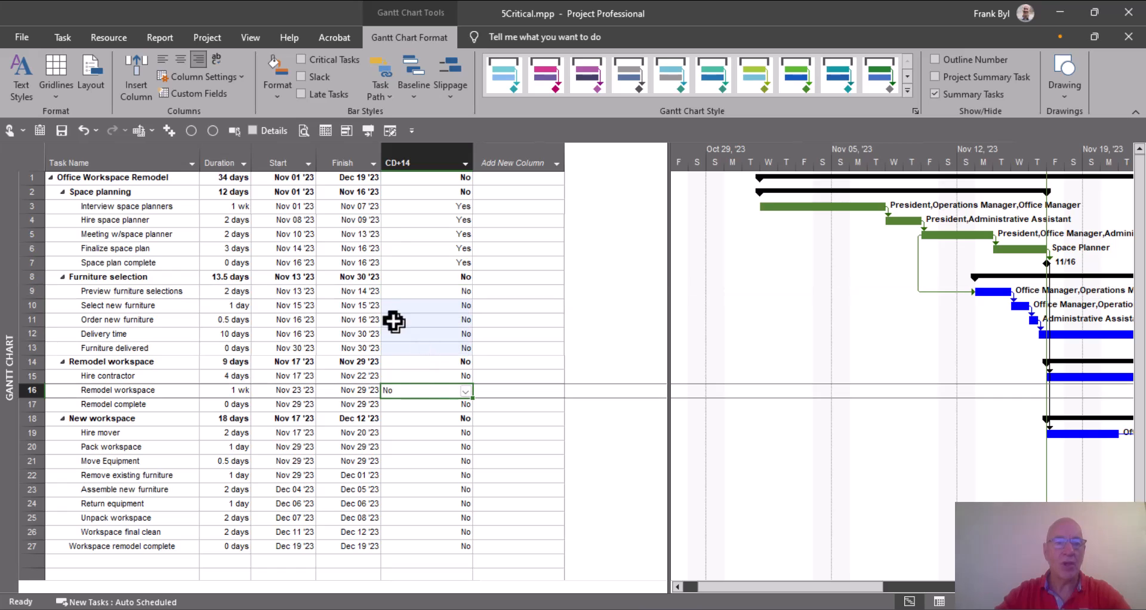
View the custom report Current Date + 2 w to check its listed tasks, and return to the Gantt Chart.
left_click(156, 239)
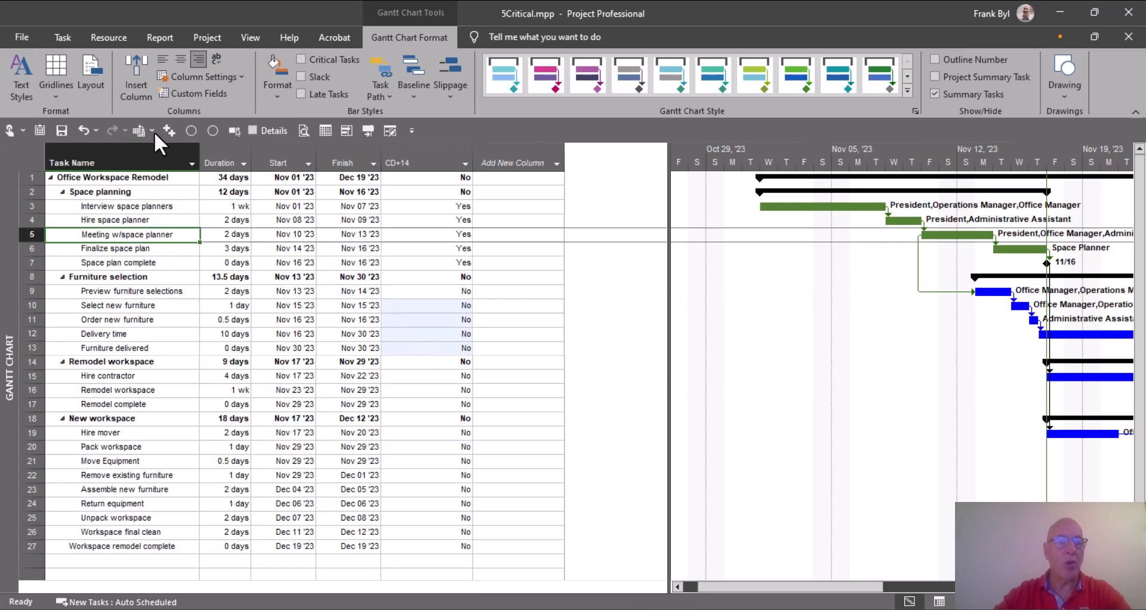
left_click(159, 39)
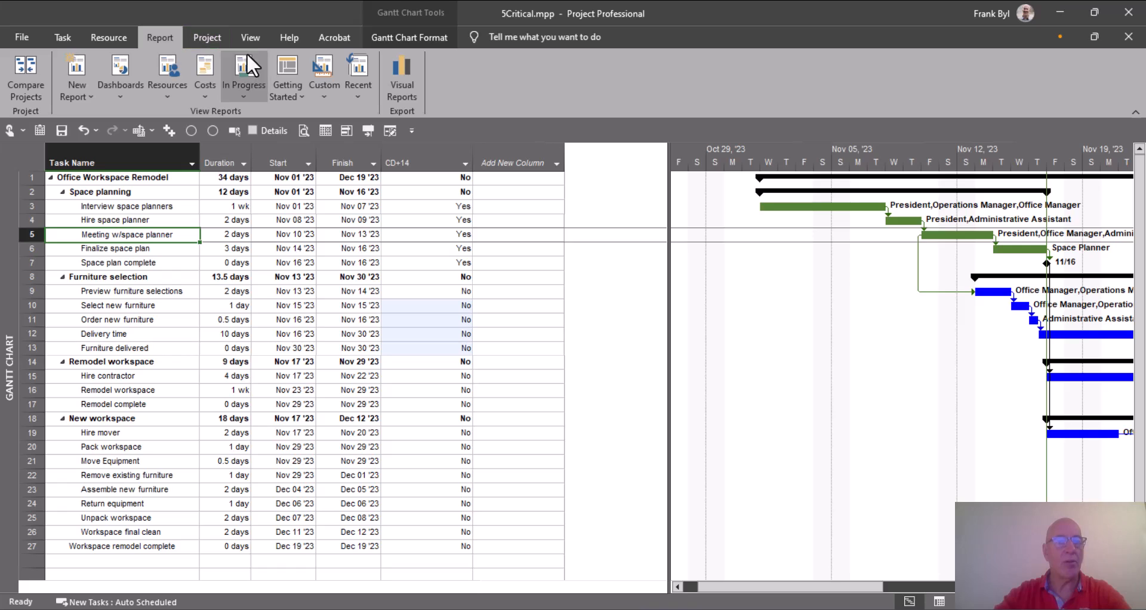
left_click(331, 80)
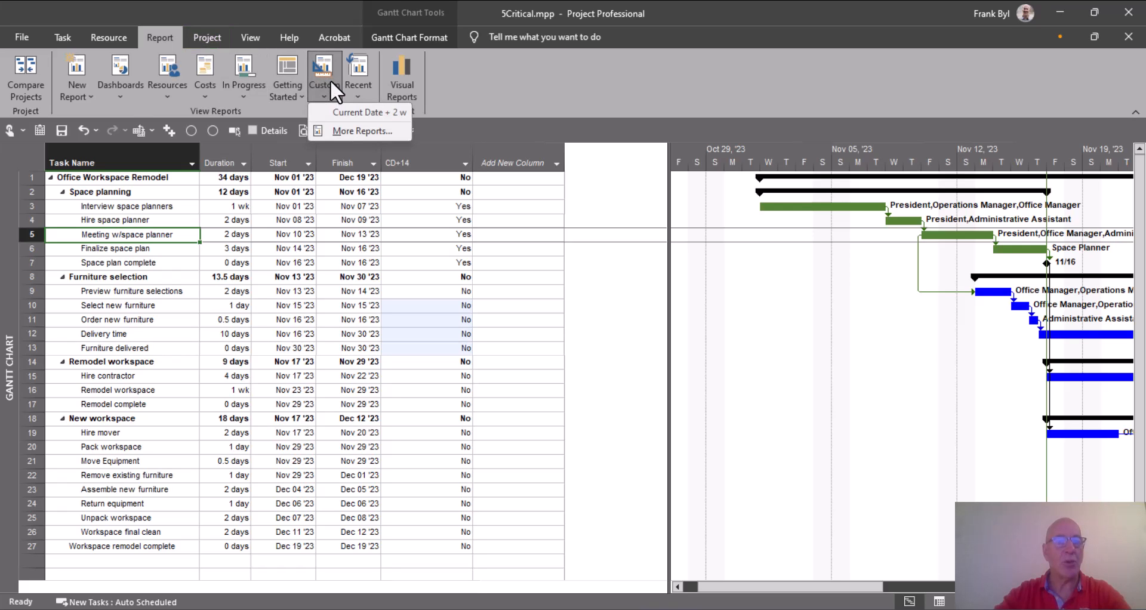
left_click(343, 110)
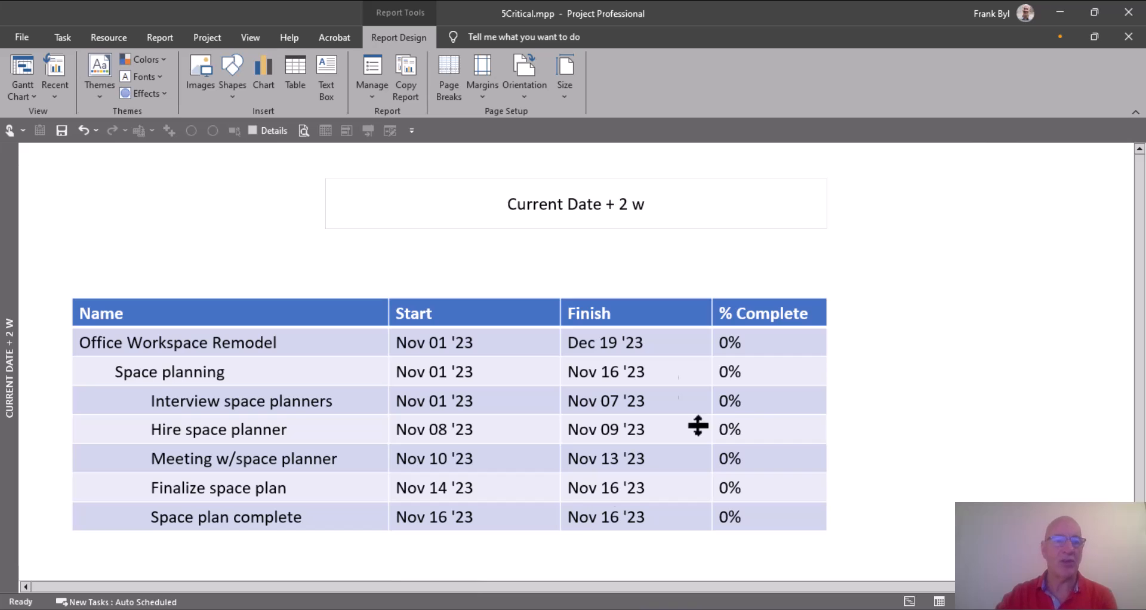
left_click(20, 62)
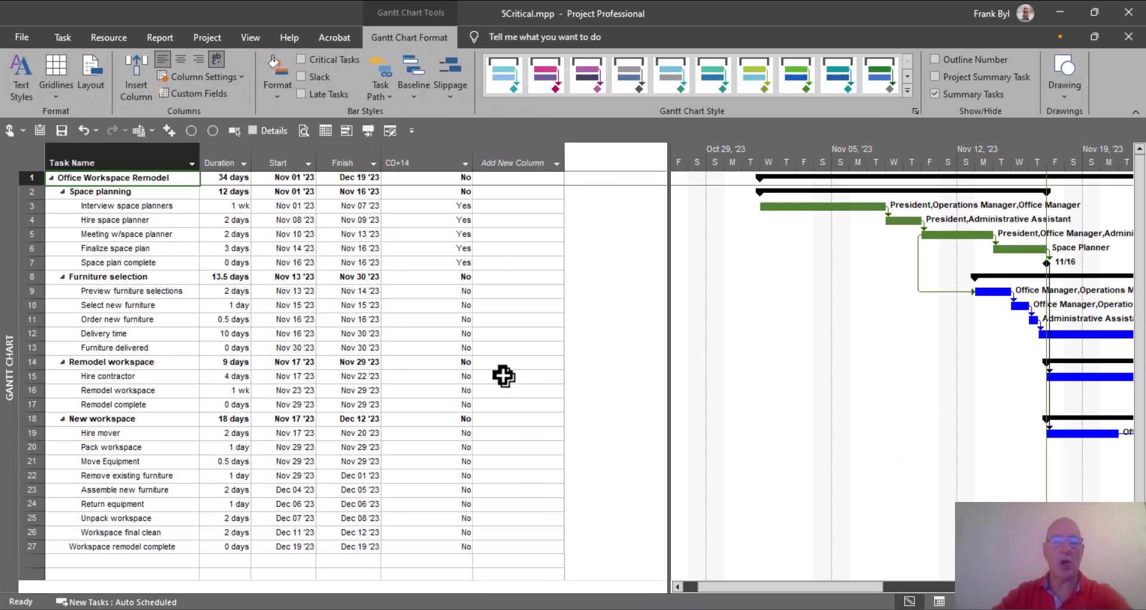
Begin a formula for the CD+14 custom field with the condition [Start] > = Now( ).
right_click(423, 157)
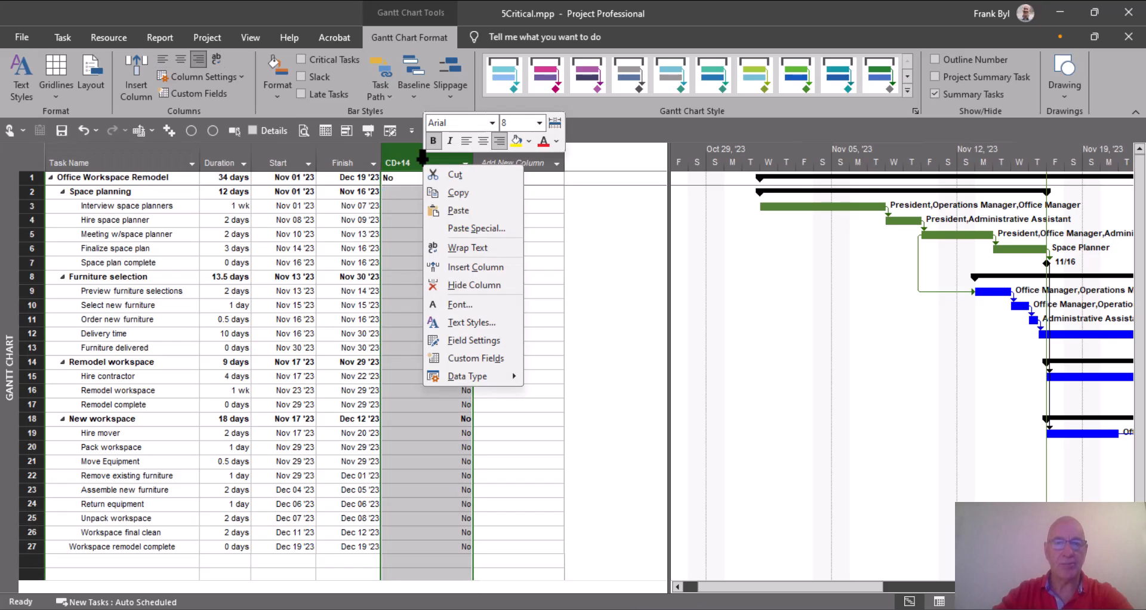
left_click(459, 357)
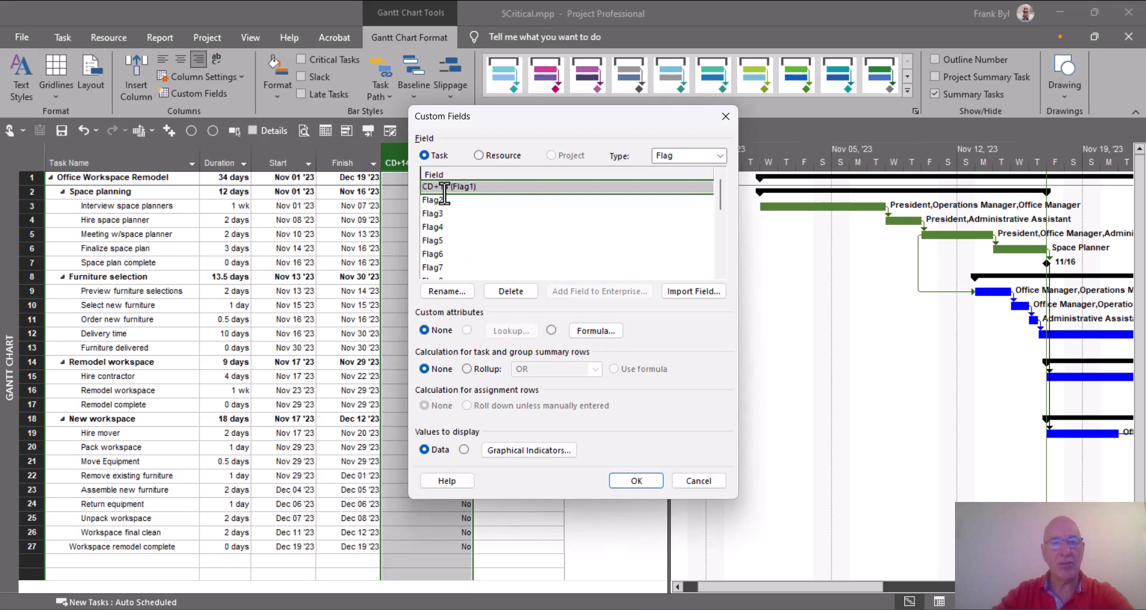
left_click(604, 331)
left_click(506, 288)
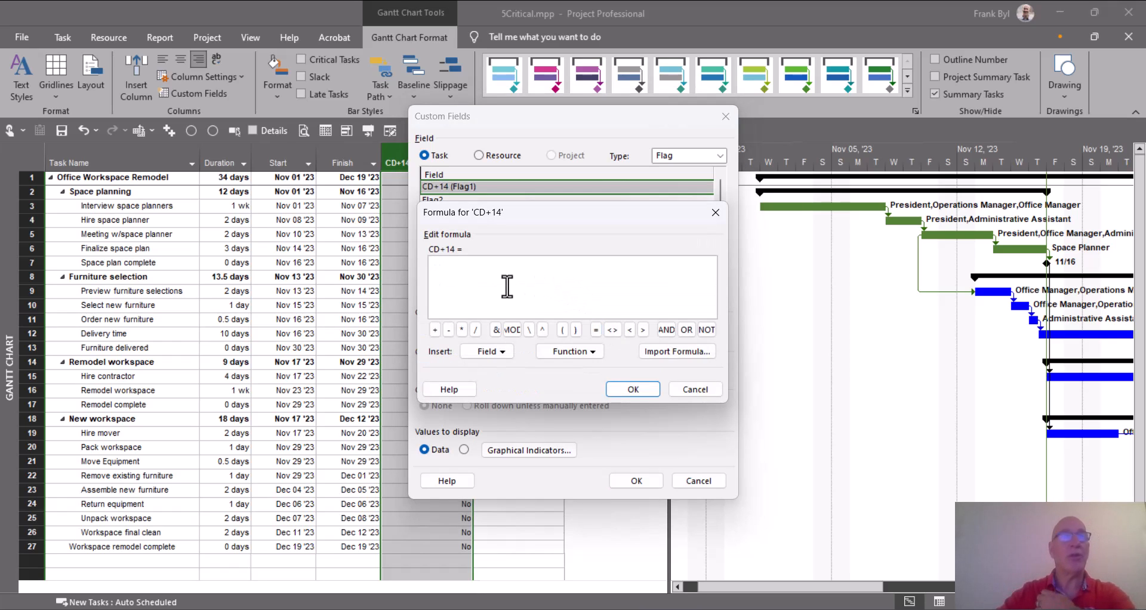
left_click(501, 352)
mouse_move(426, 388)
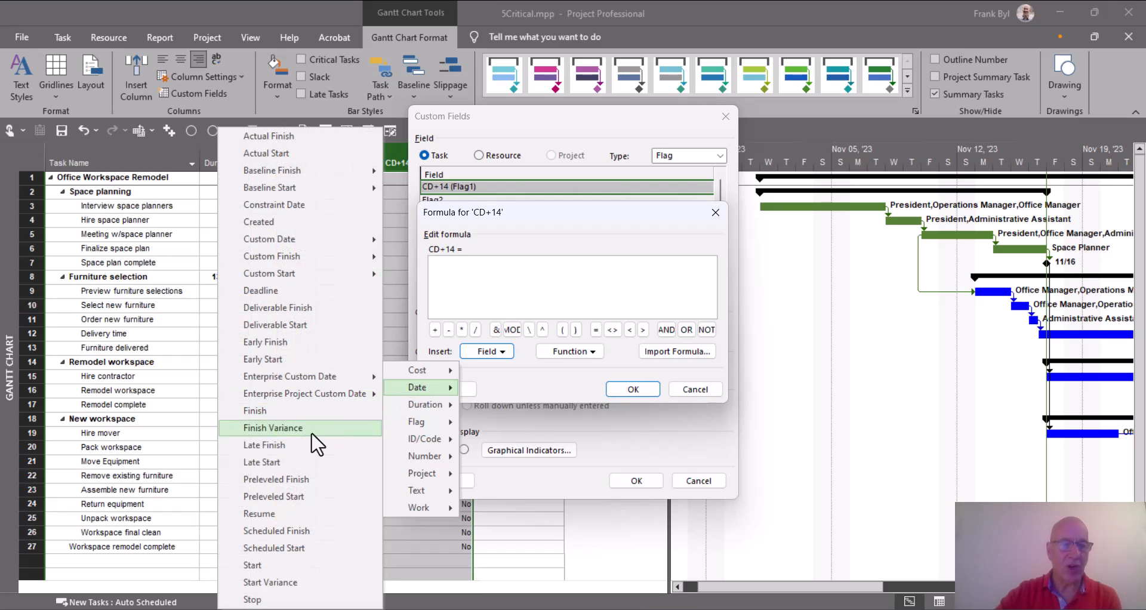
left_click(260, 563)
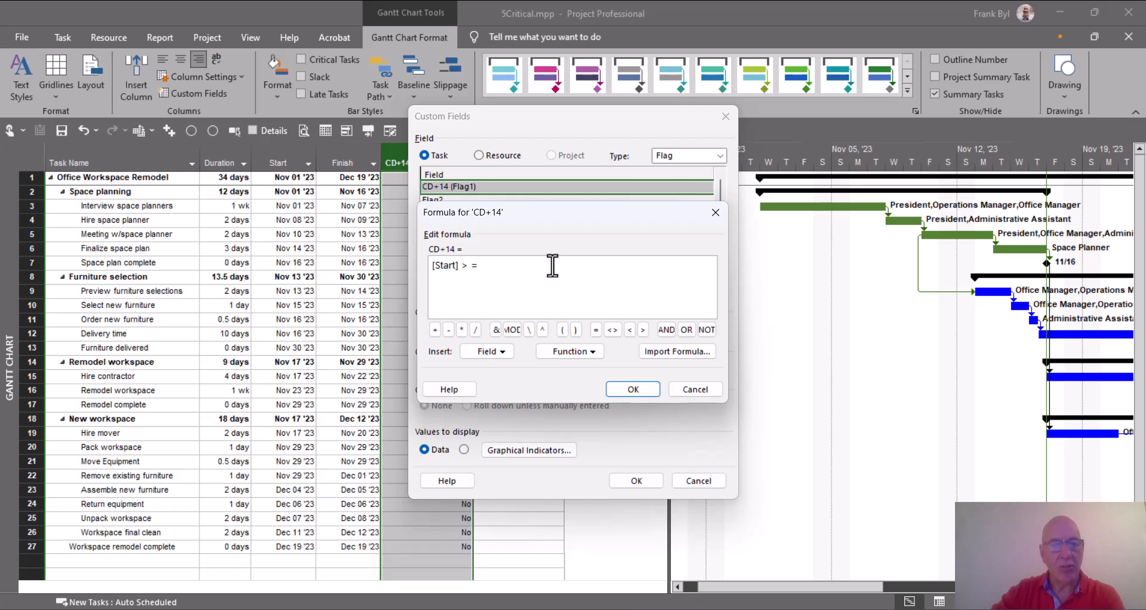
left_click(578, 358)
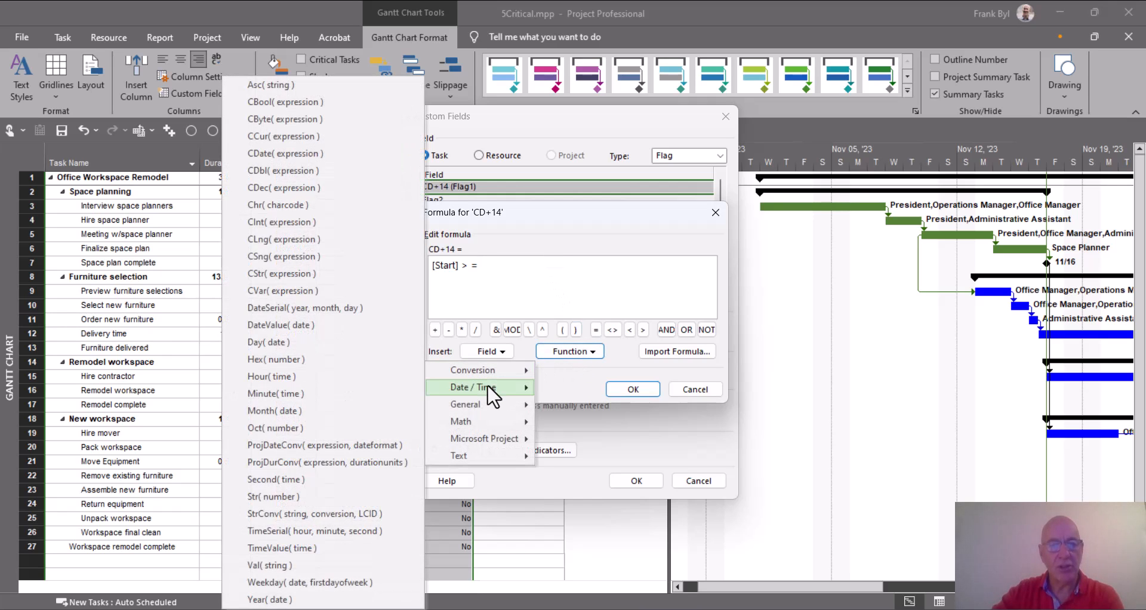
mouse_move(487, 385)
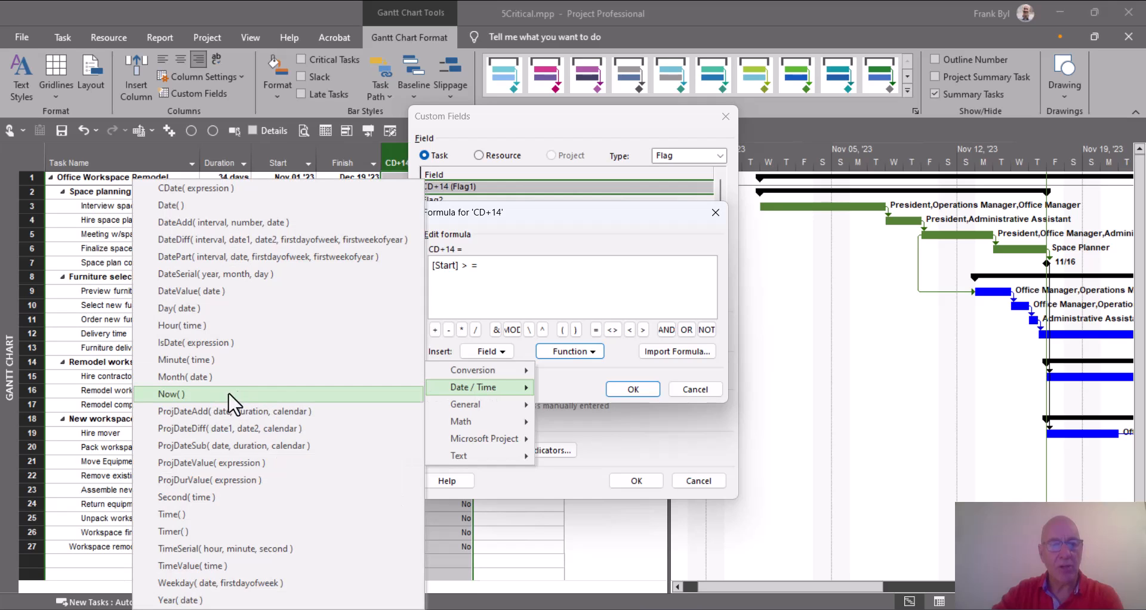
left_click(209, 394)
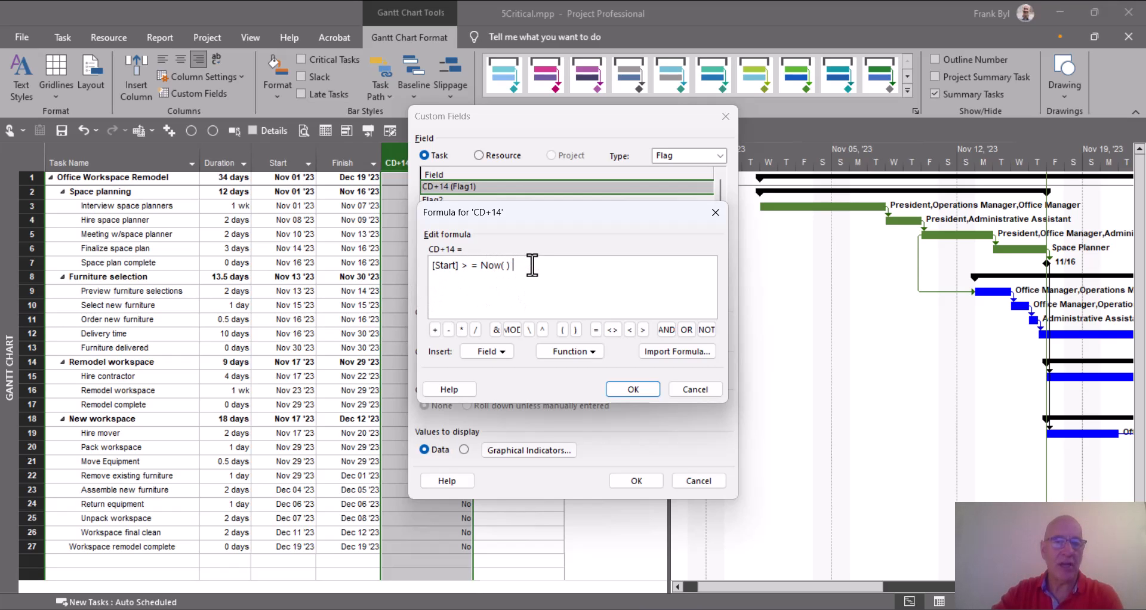
Extend the CD+14 formula with AND [Start] < = Now( ) + 14.
left_click(661, 328)
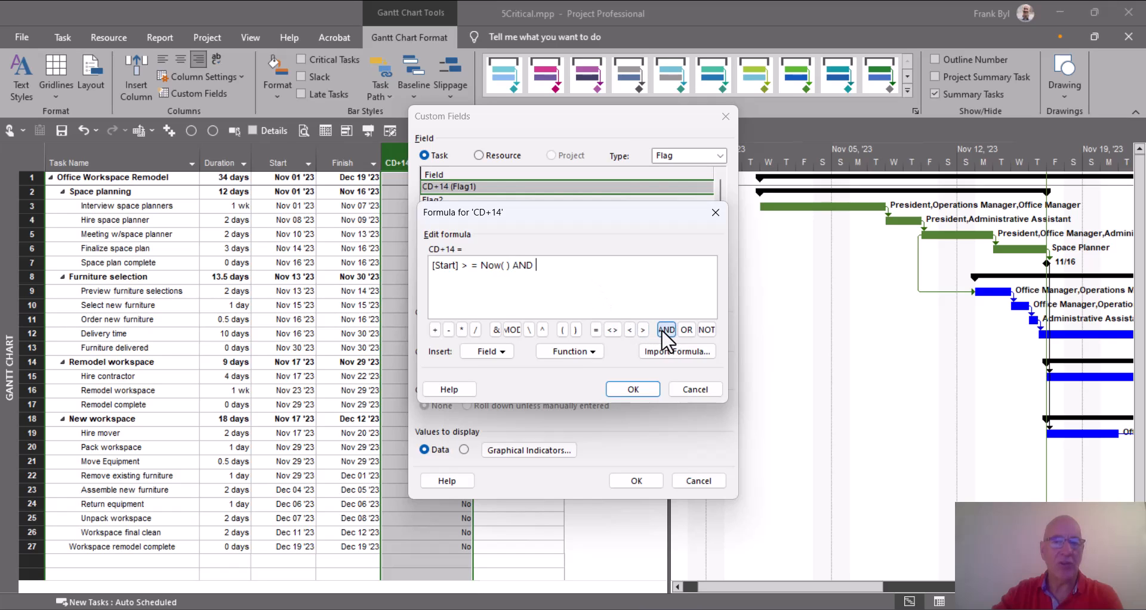
left_click(496, 352)
mouse_move(439, 386)
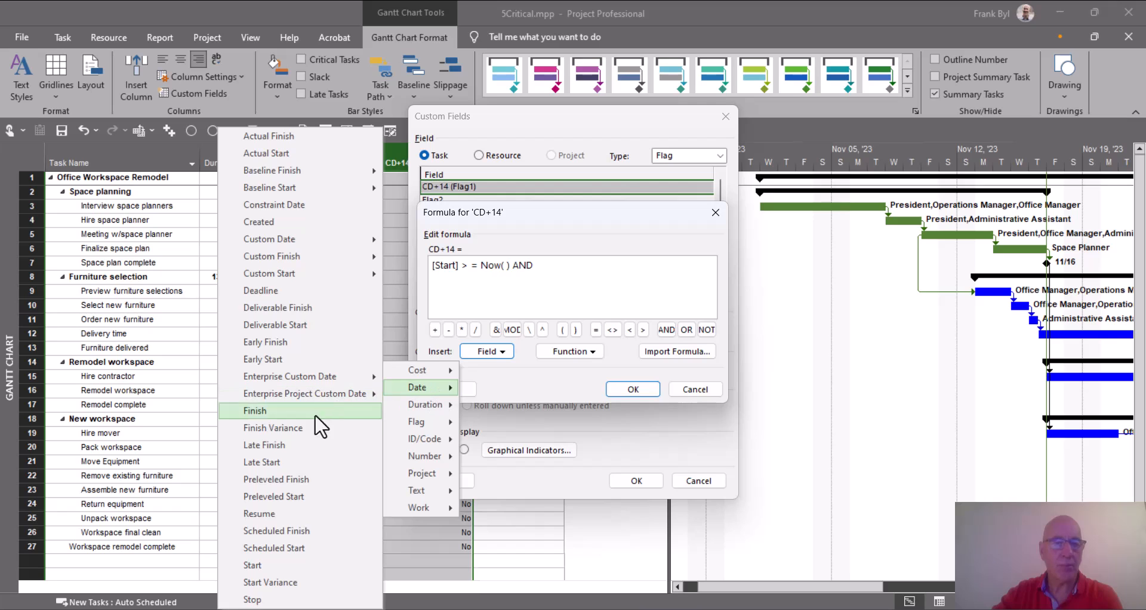
left_click(271, 564)
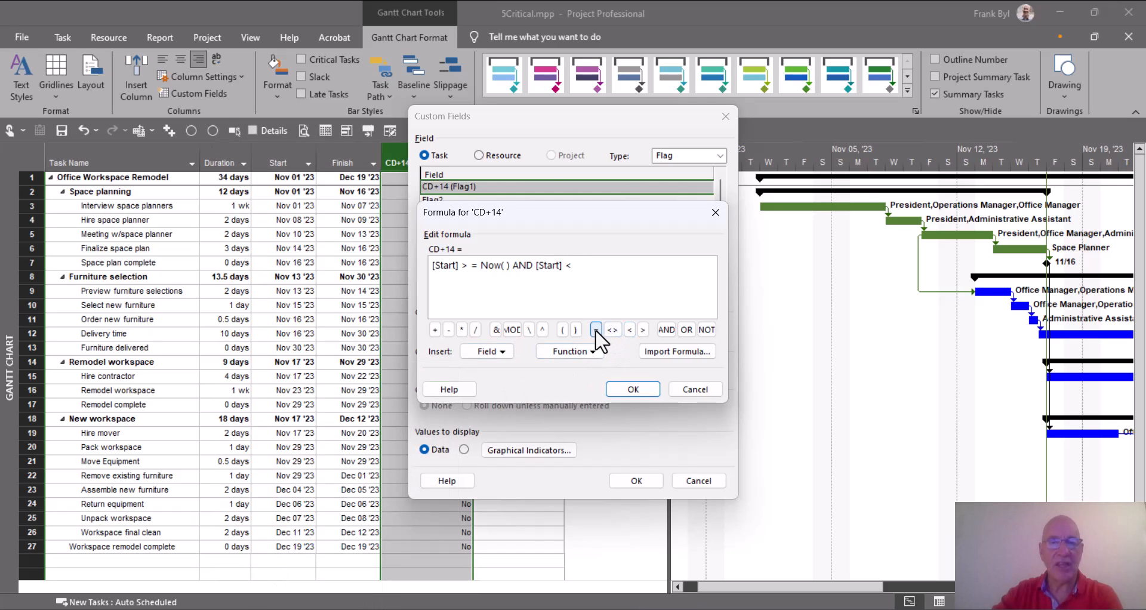
left_click(570, 351)
mouse_move(492, 386)
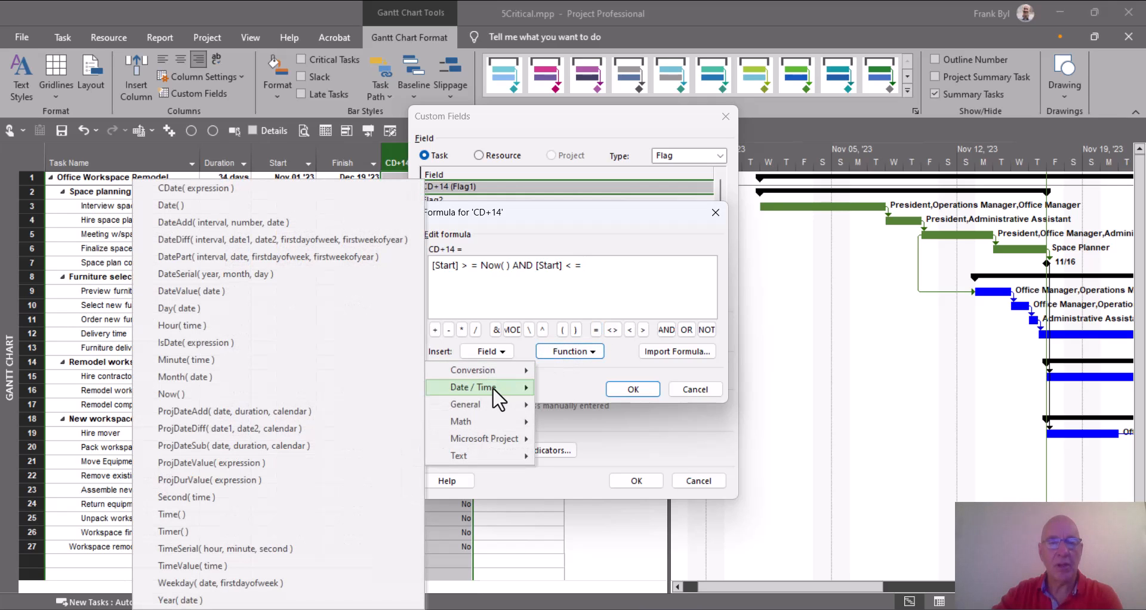
left_click(316, 395)
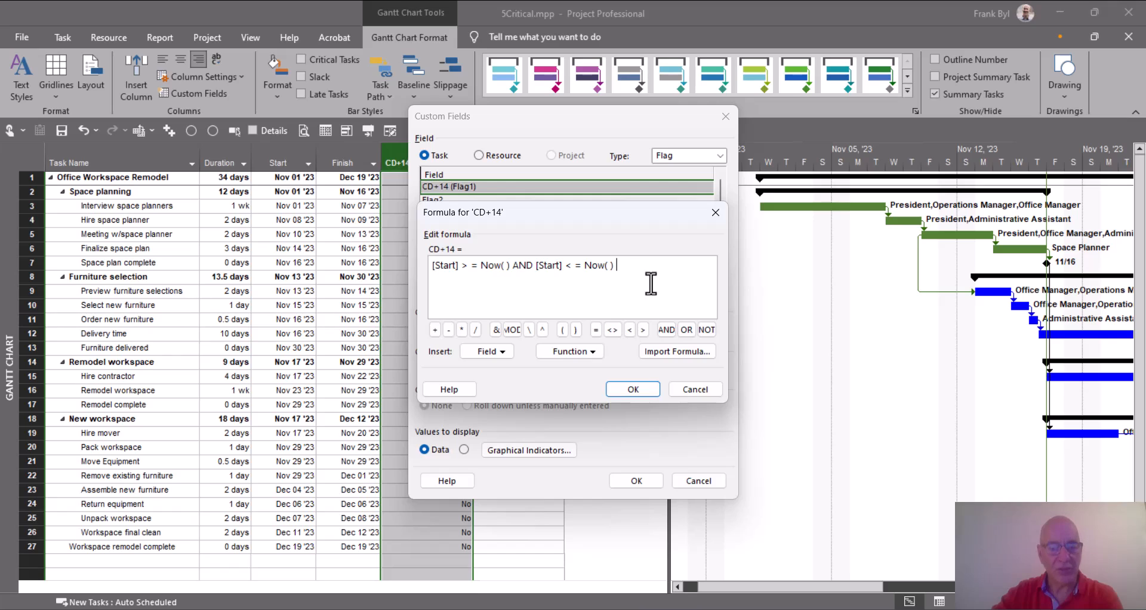
left_click(434, 330)
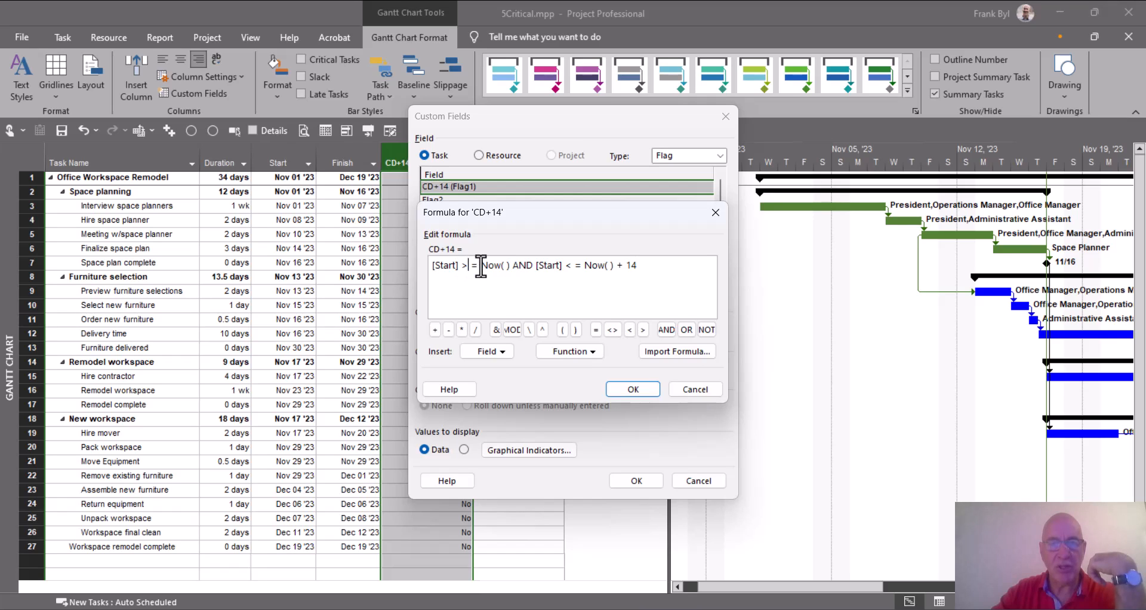
Remove the spaces inside the >= and <= operators and apply the formula, replacing the existing CD+14 data.
key("BackSpace")
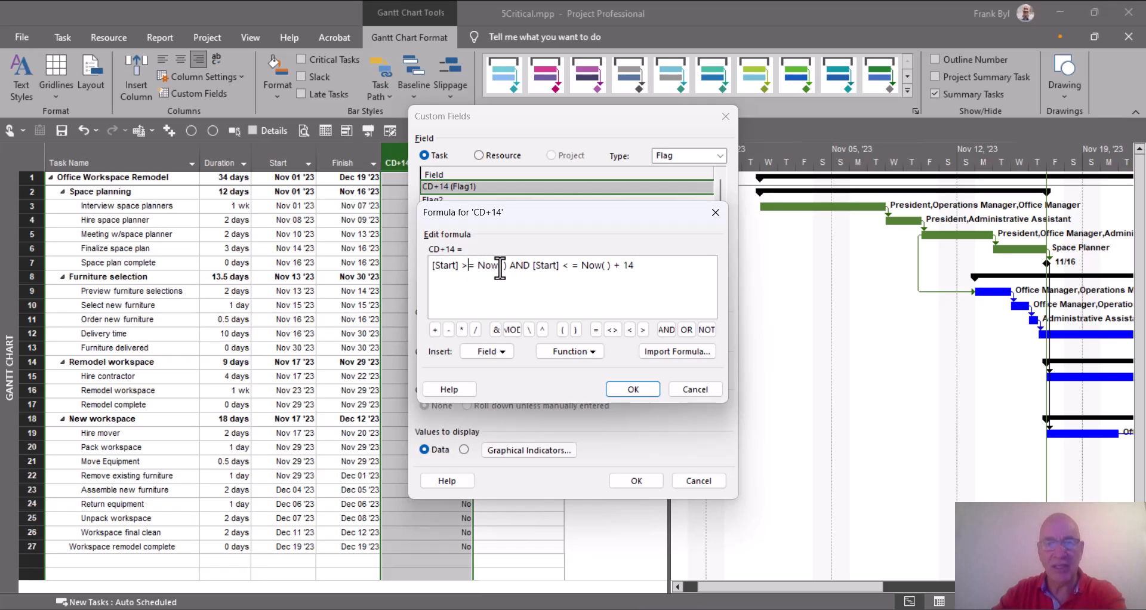
left_click(567, 265)
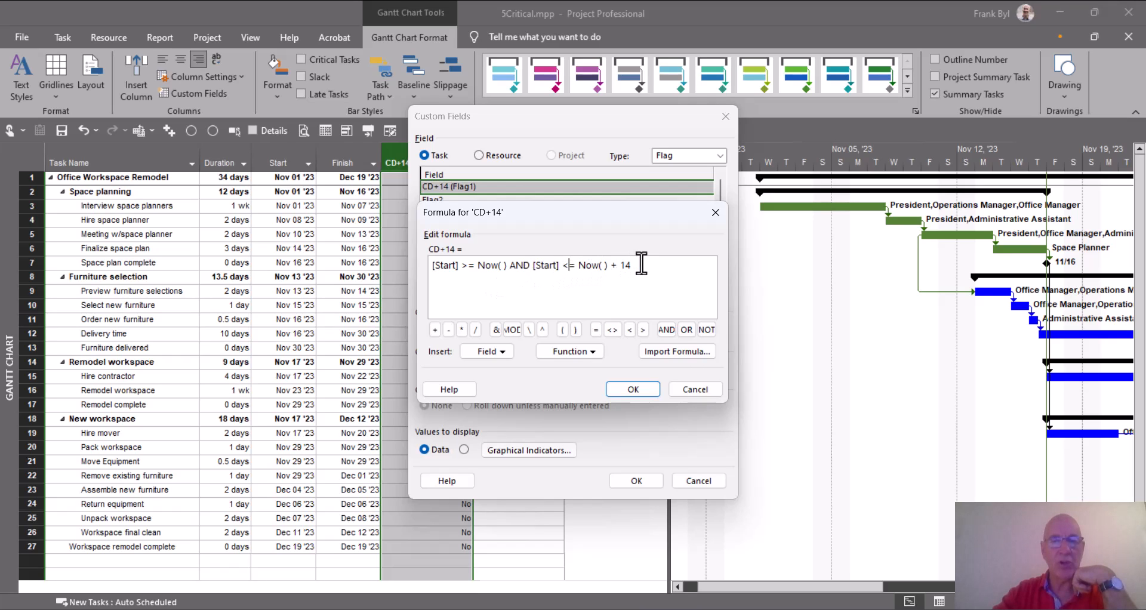
left_click(634, 389)
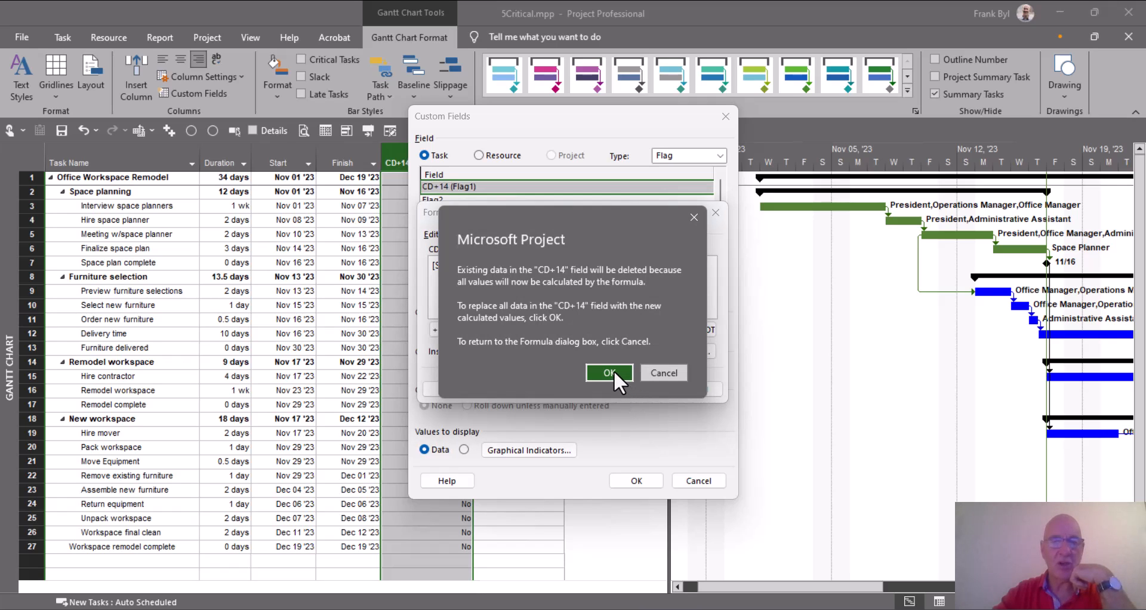
left_click(610, 373)
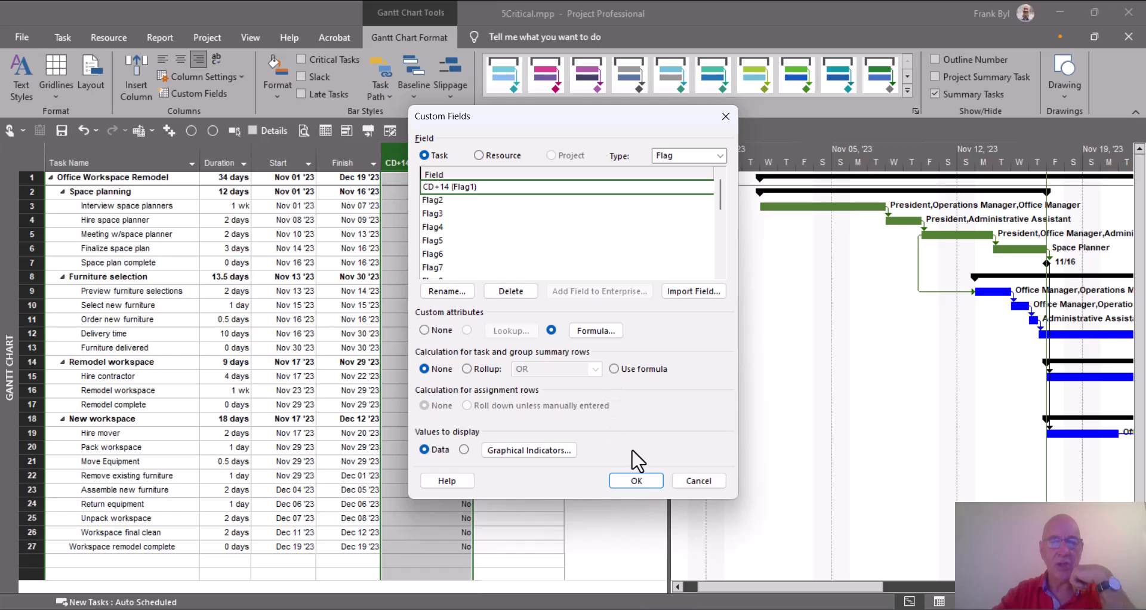
left_click(636, 481)
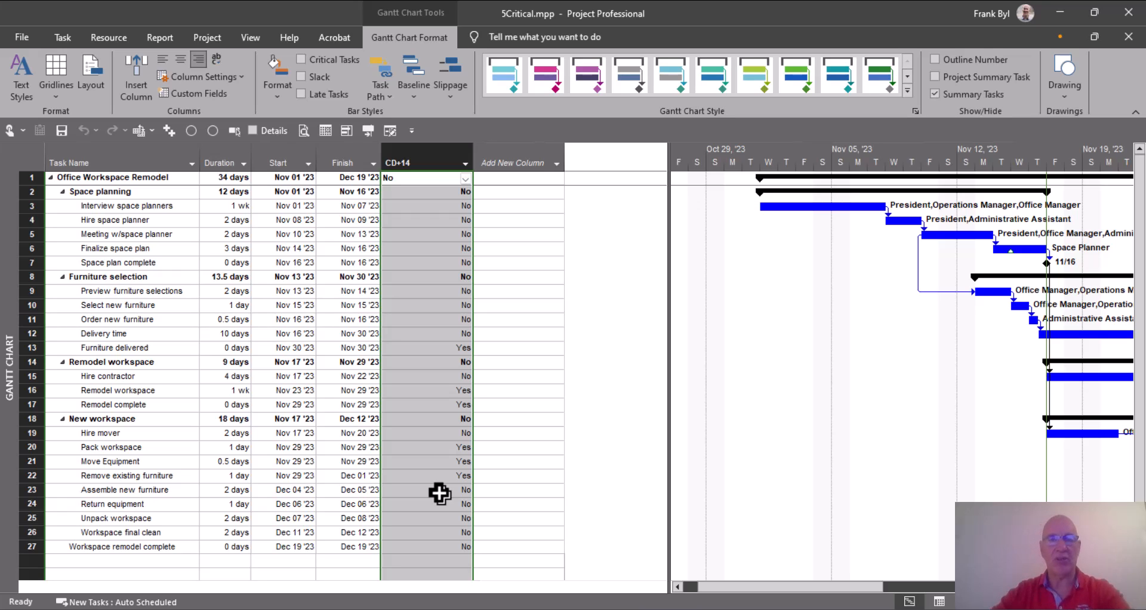
Reopen the CD+14 field's formula and append an OR operator after +14, separated by a space.
right_click(439, 167)
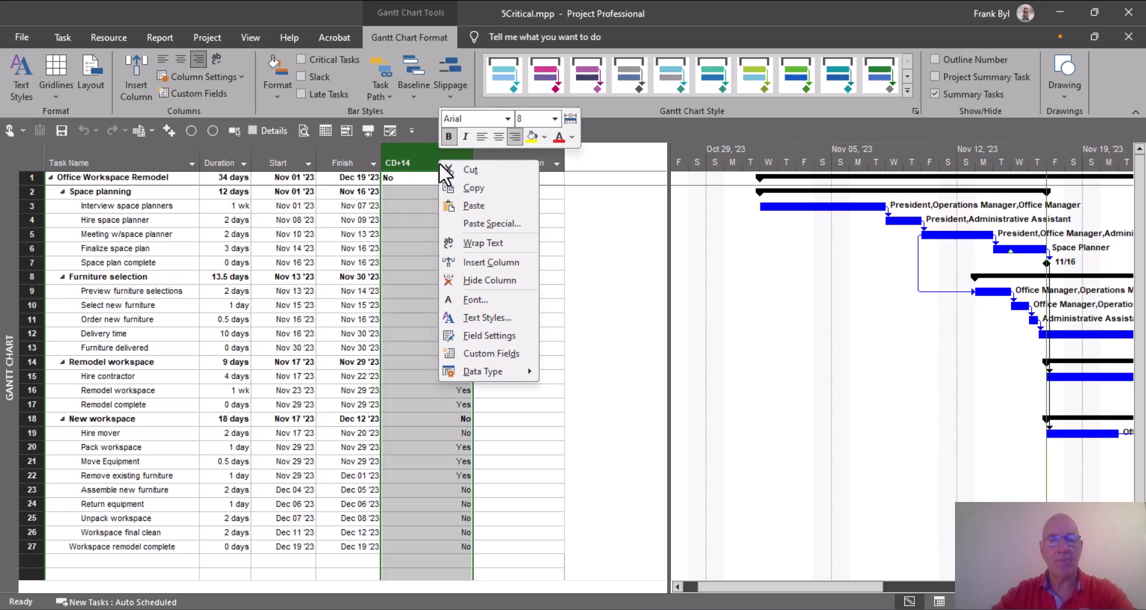
left_click(481, 352)
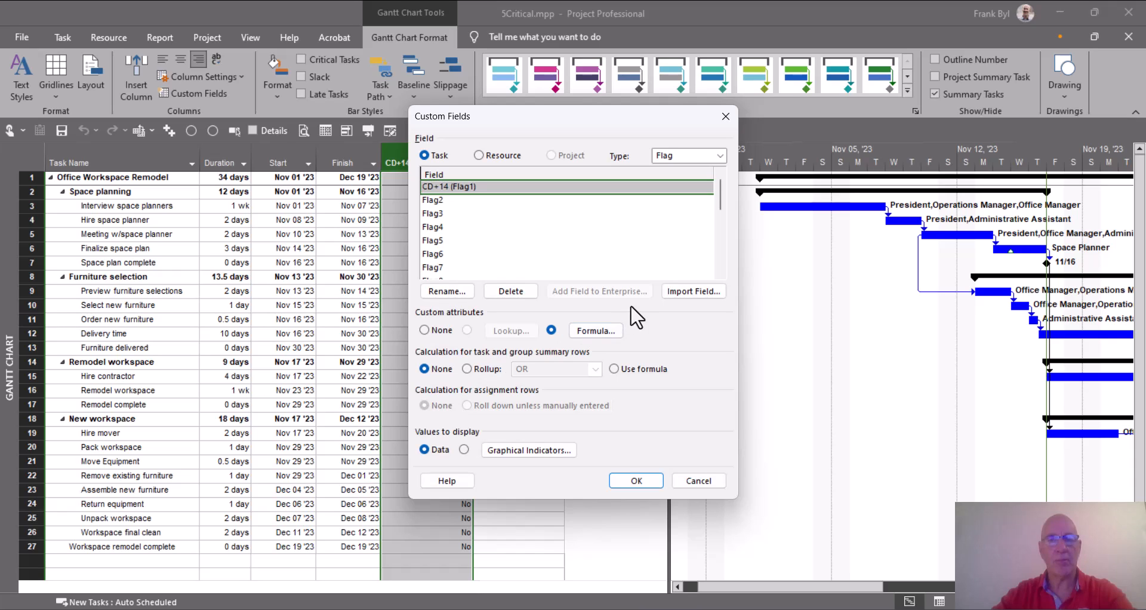
left_click(600, 330)
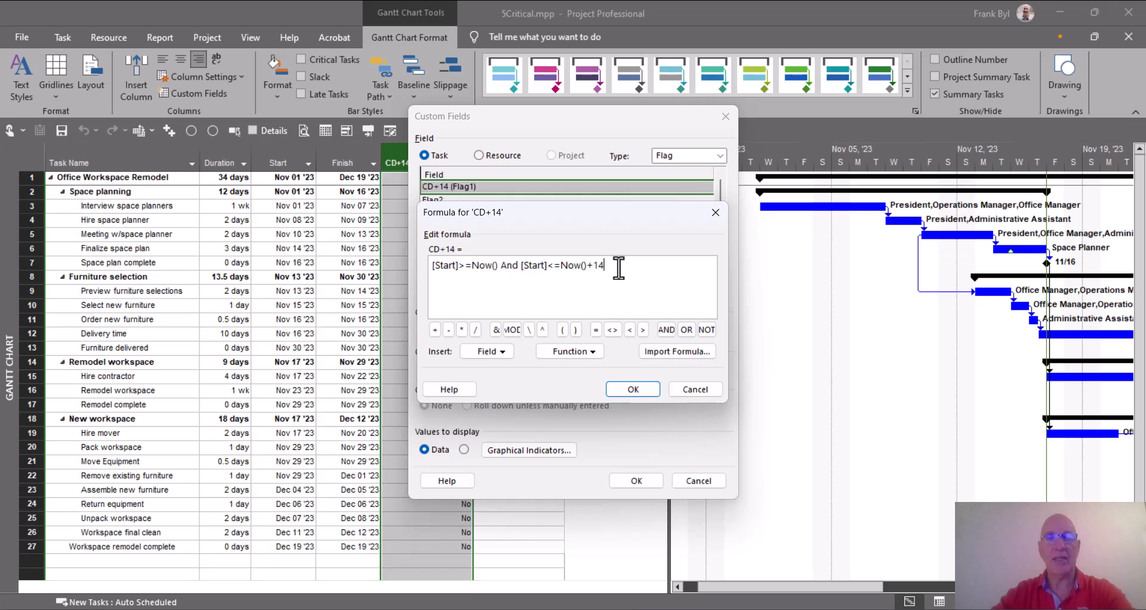
left_click(687, 330)
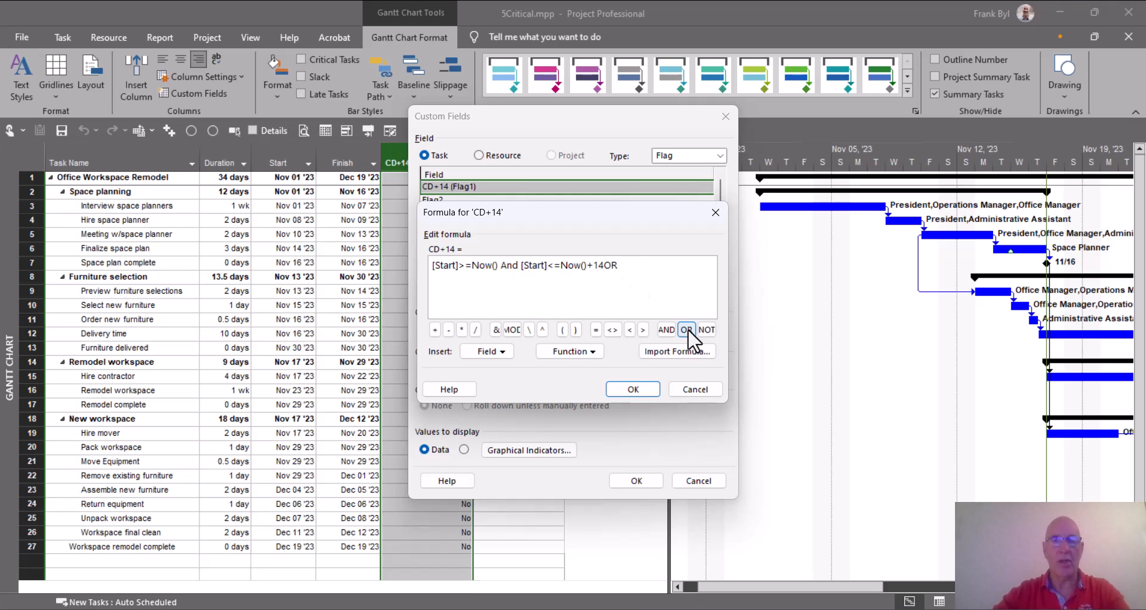
left_click(602, 266)
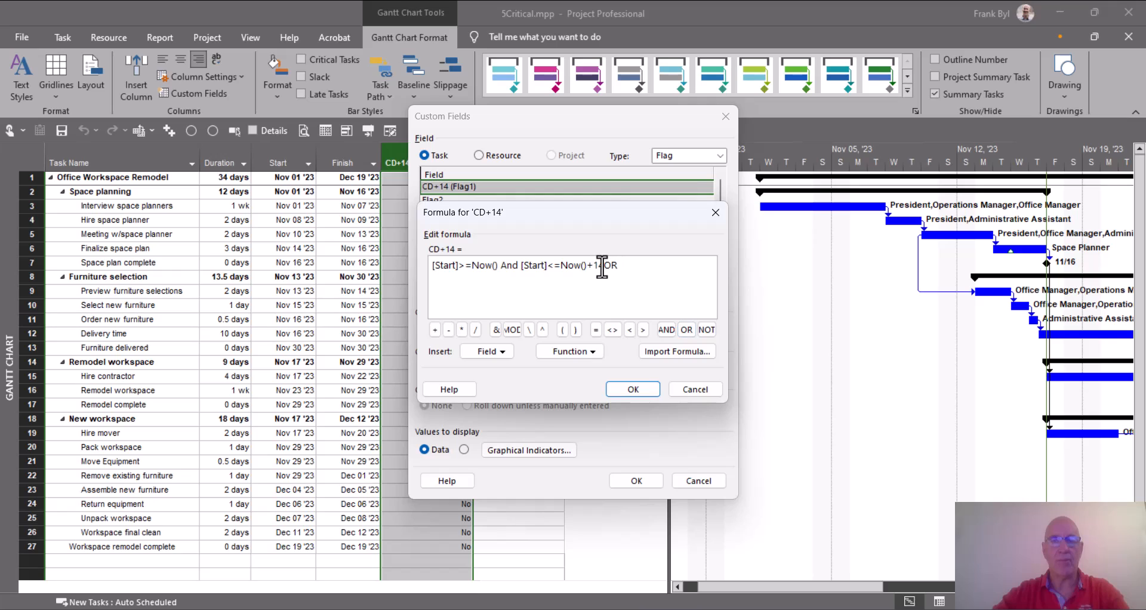
left_click(637, 265)
Add the condition [Start] <= Now( ) after the OR operator in the CD+14 formula.
left_click(500, 353)
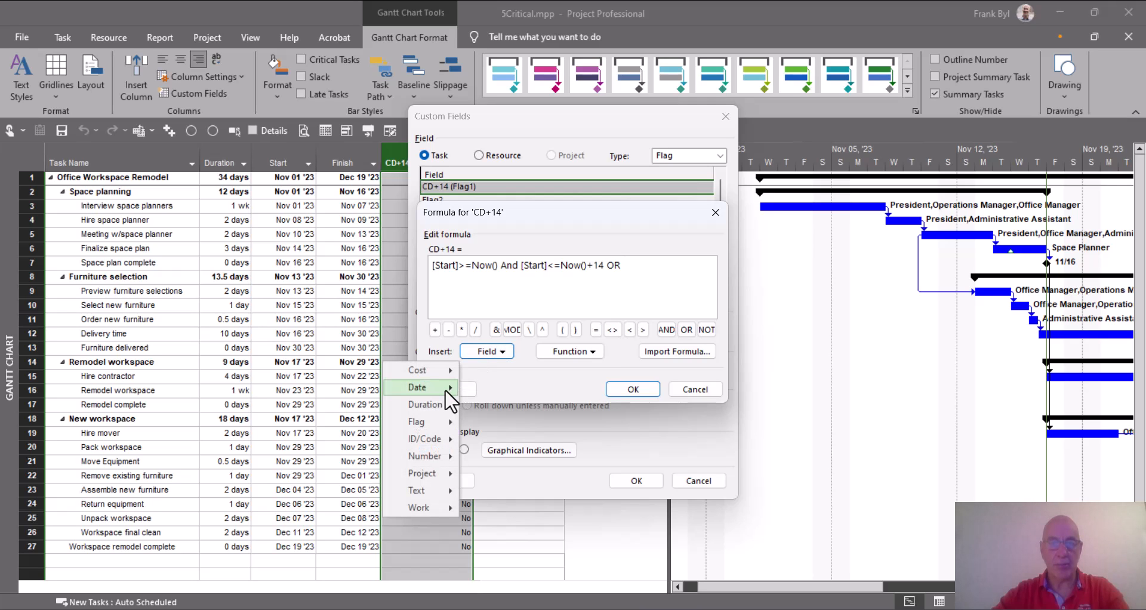
mouse_move(445, 389)
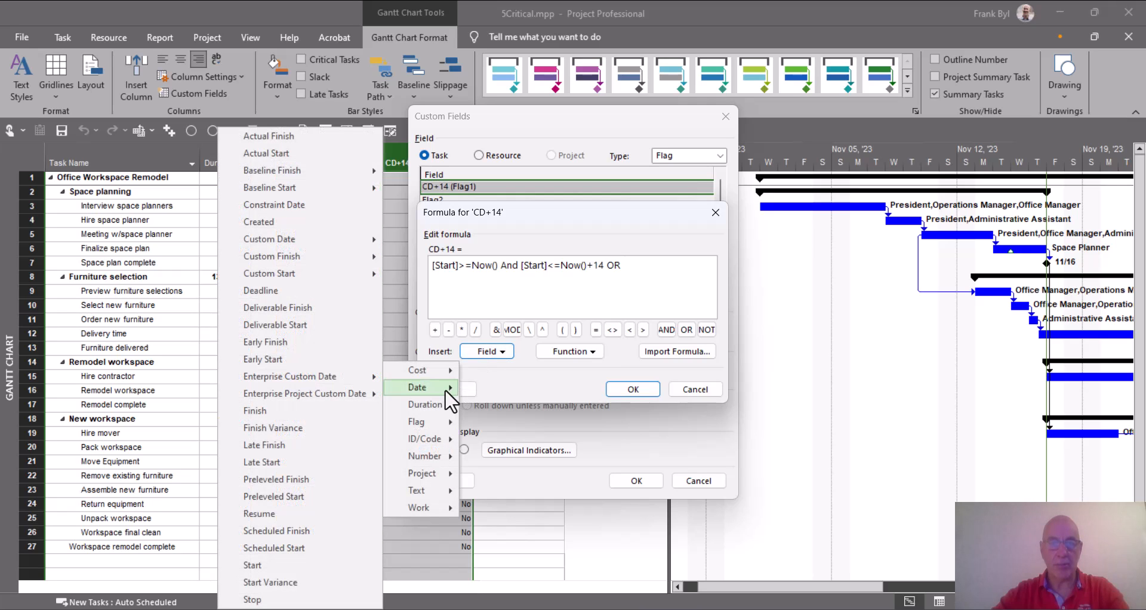
left_click(271, 564)
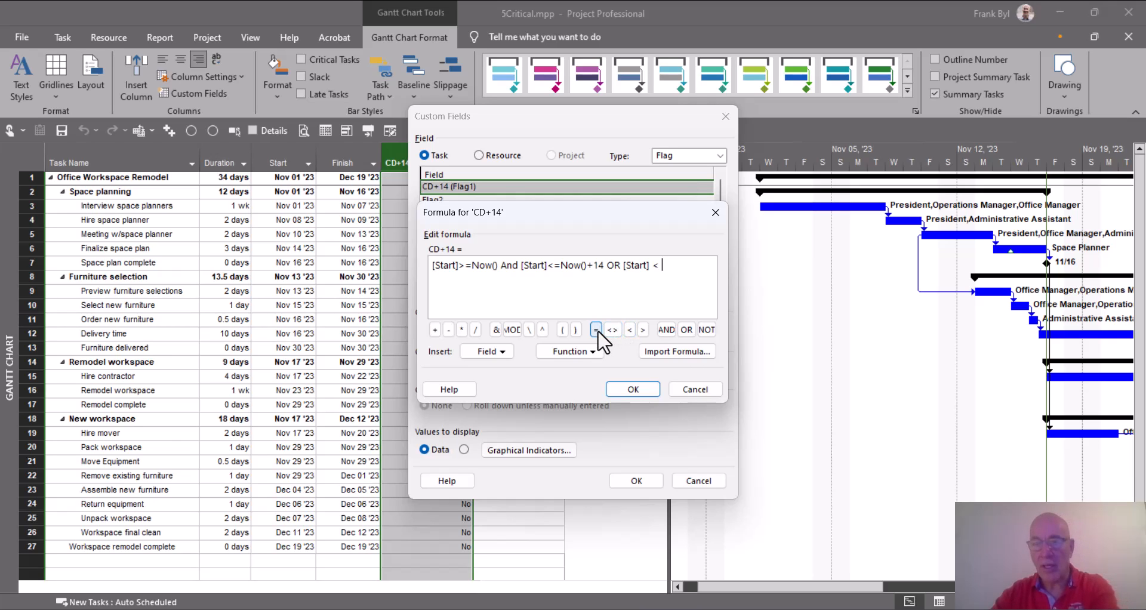
key("BackSpace")
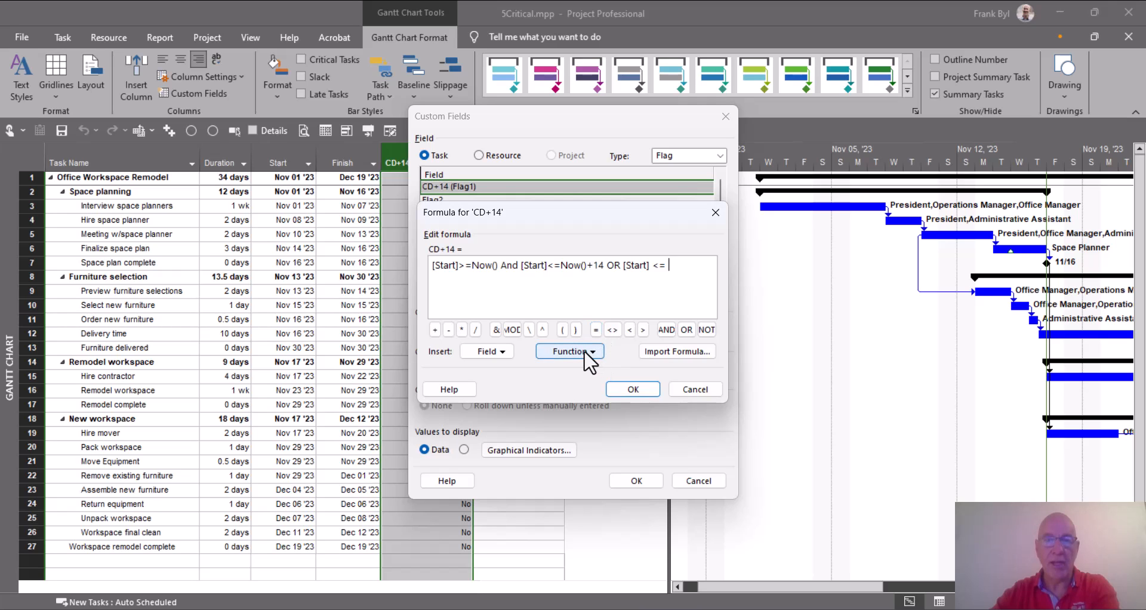
left_click(583, 350)
mouse_move(515, 372)
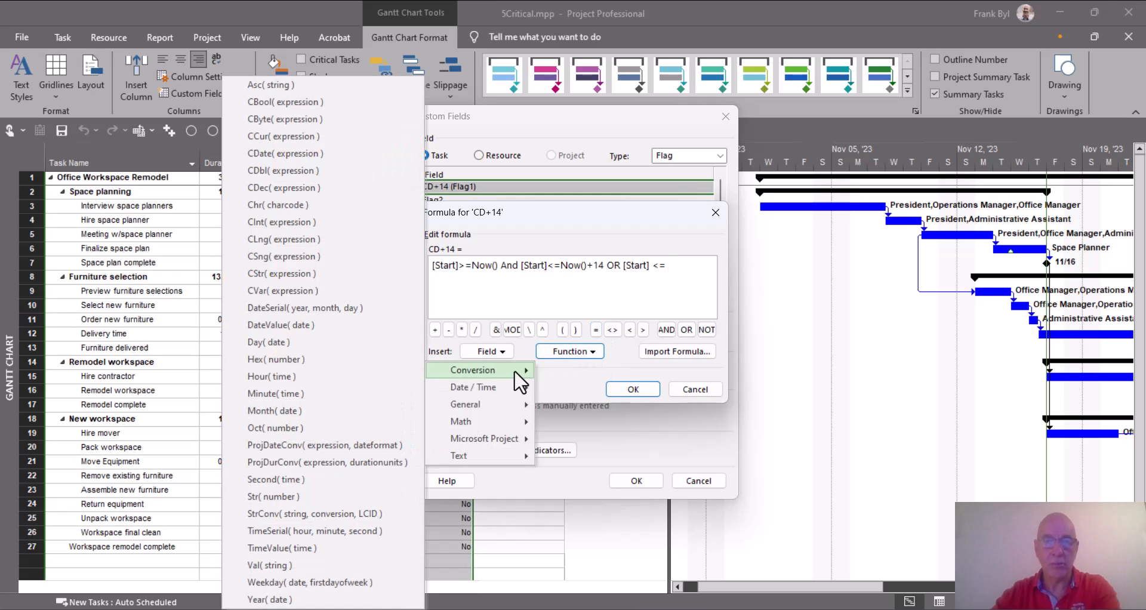
left_click(333, 399)
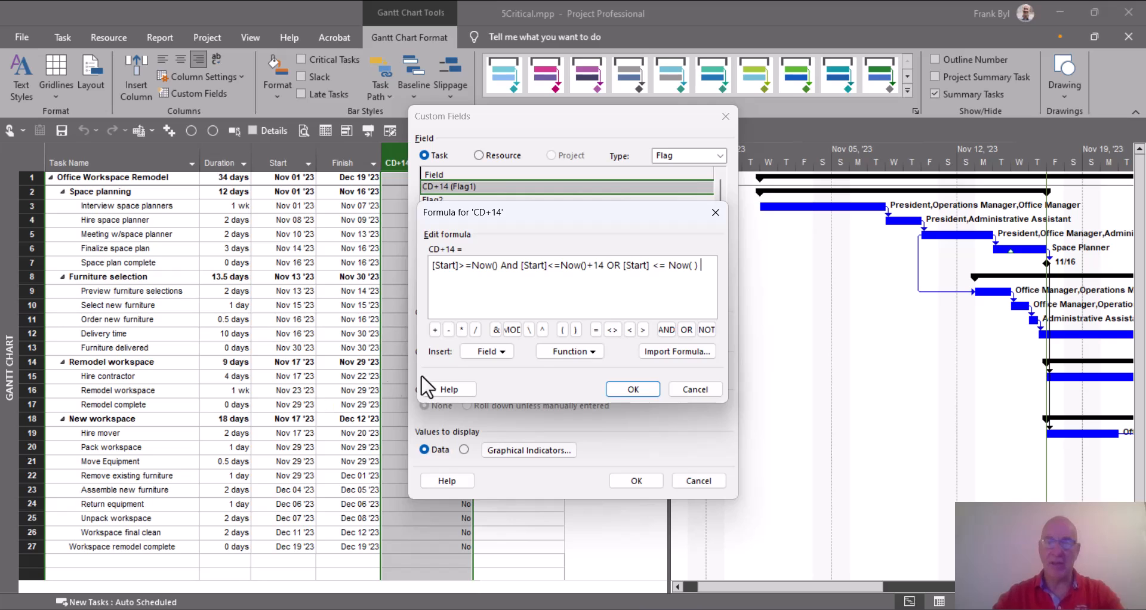
Append the condition AND Now( ) <= [Finish] to the CD+14 formula and apply the changed custom field.
left_click(666, 330)
left_click(580, 352)
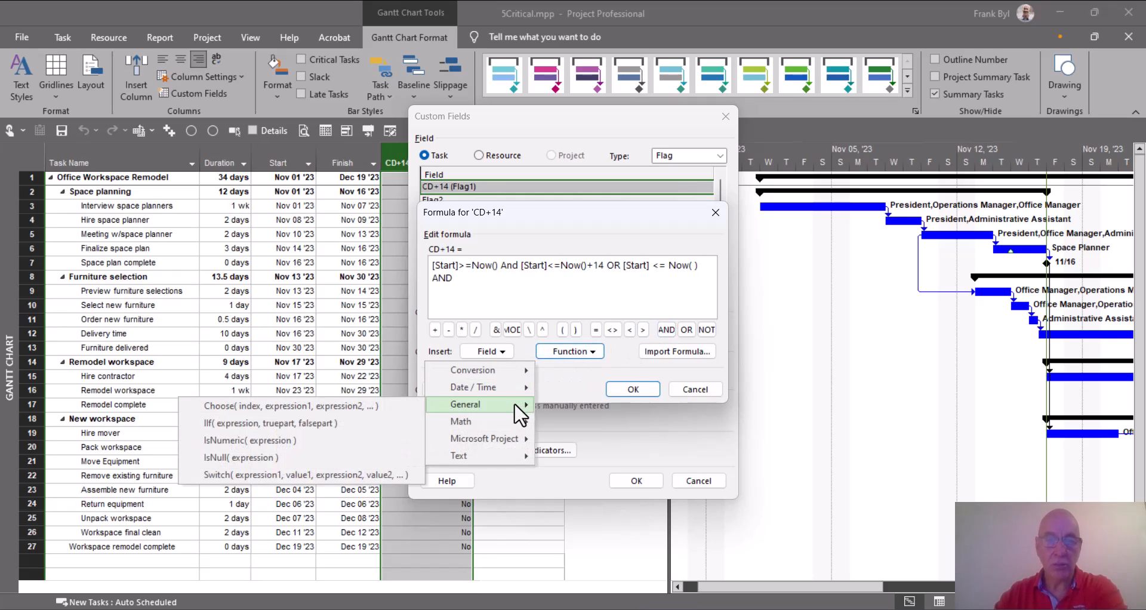
mouse_move(512, 394)
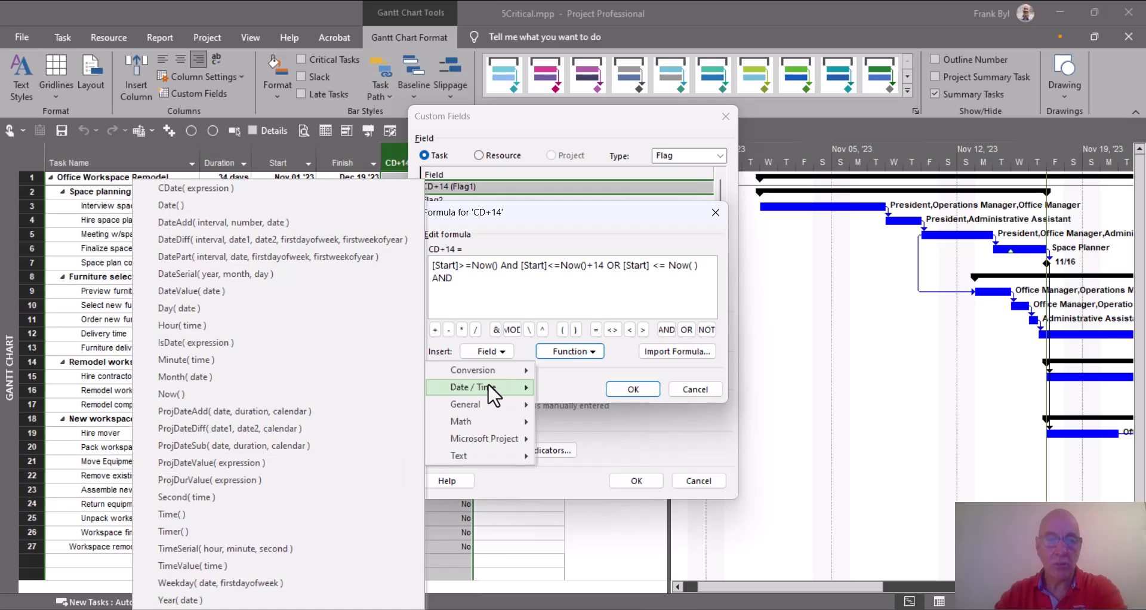
left_click(285, 391)
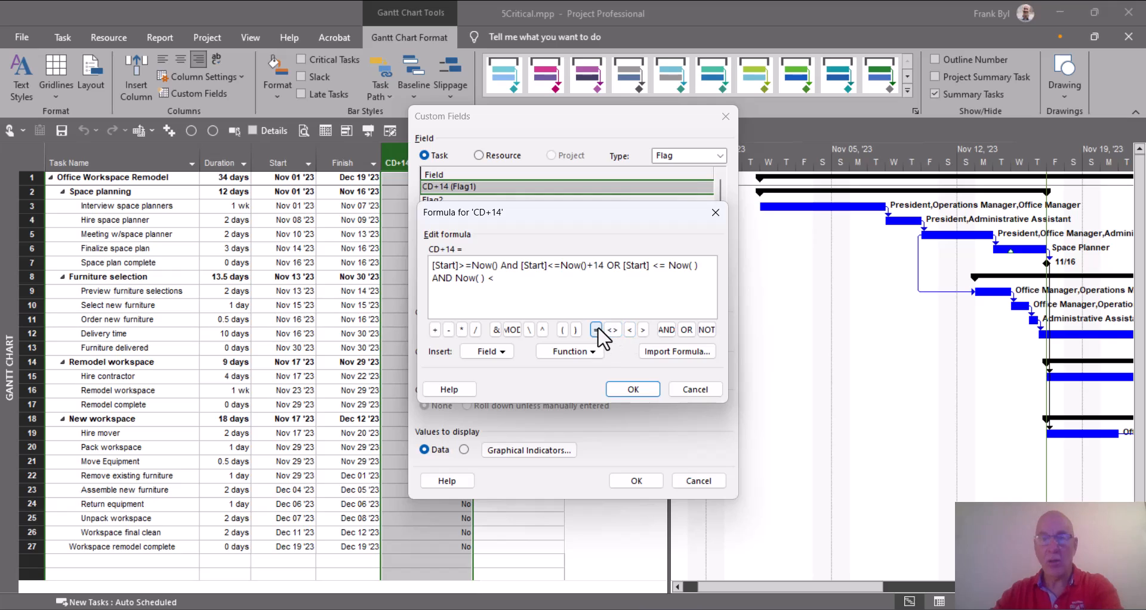
type("=")
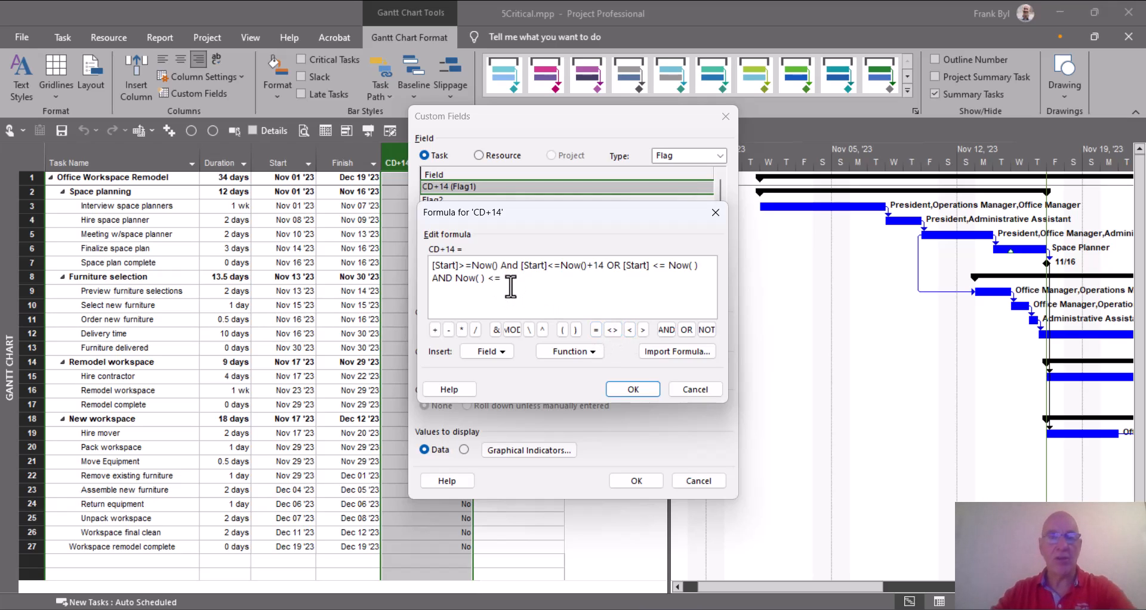
left_click(497, 352)
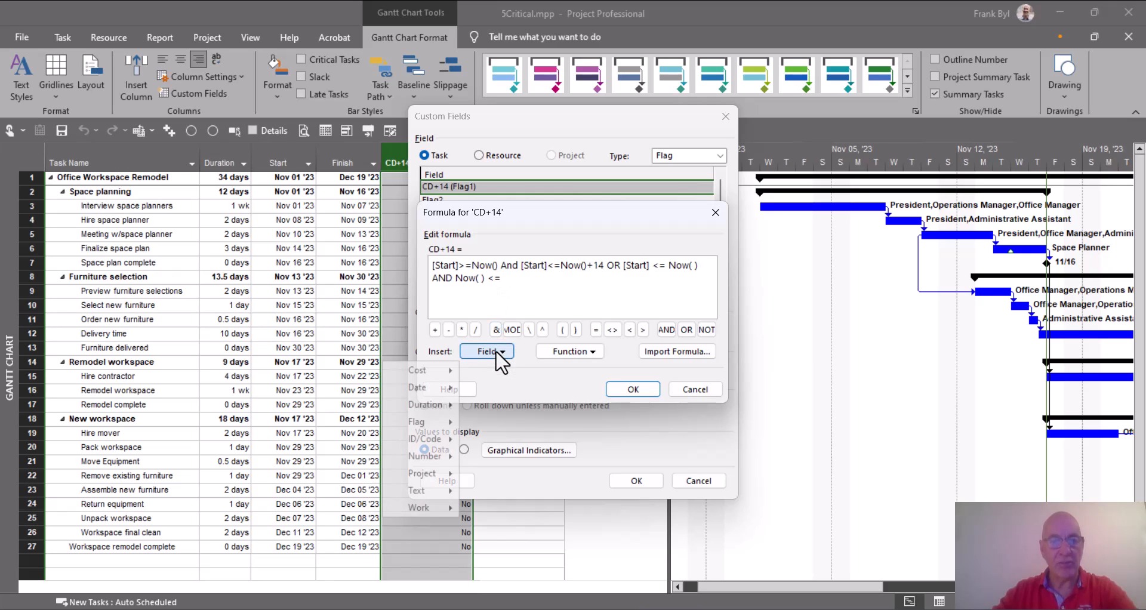
mouse_move(442, 392)
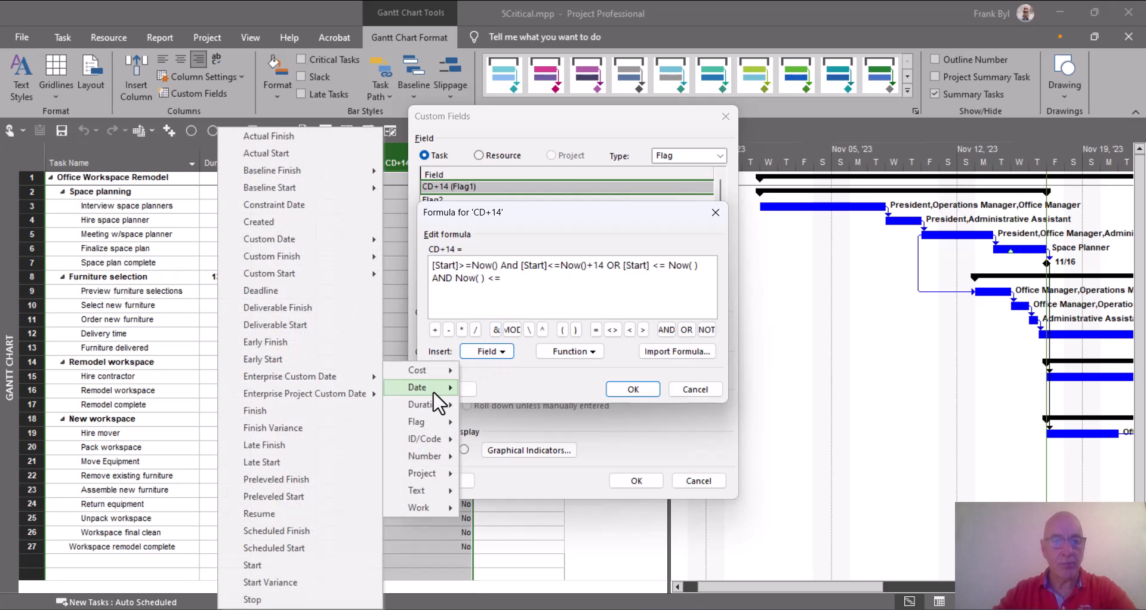
left_click(313, 412)
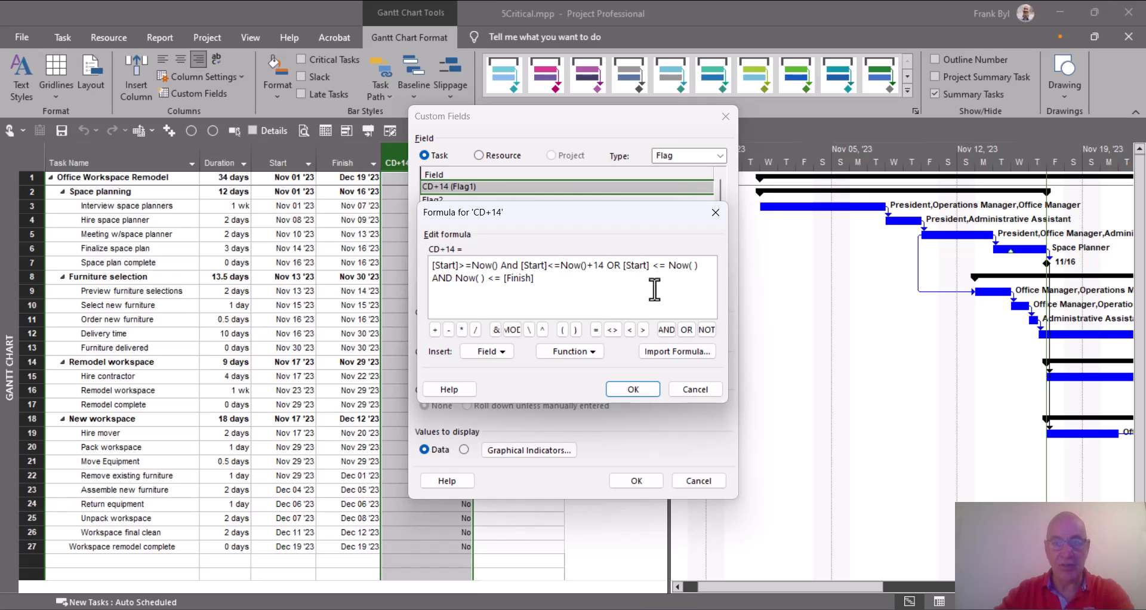
left_click(633, 389)
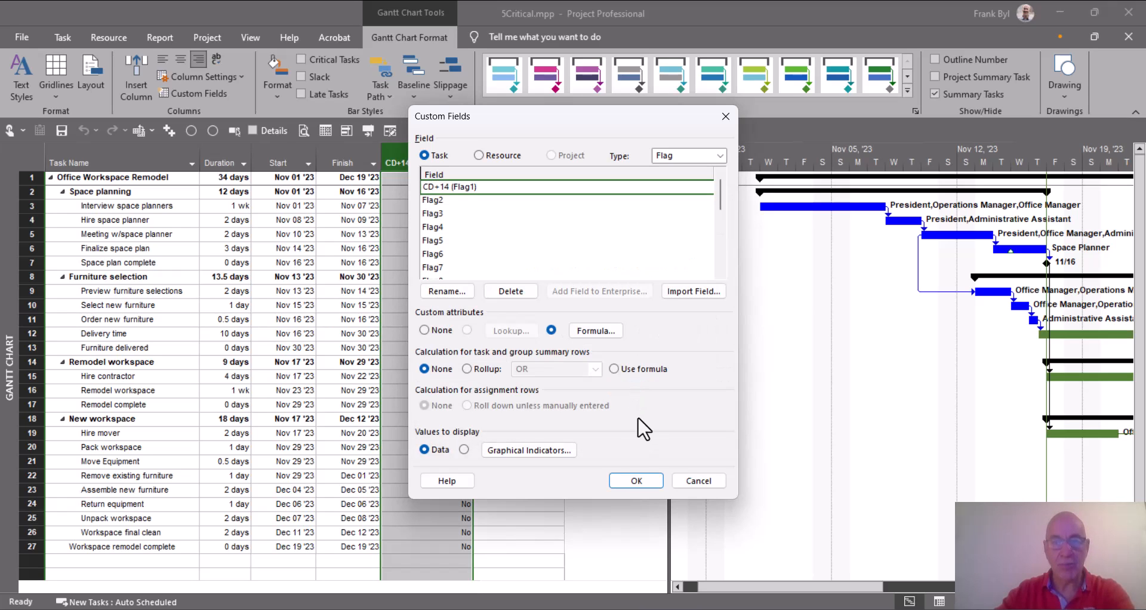
left_click(641, 481)
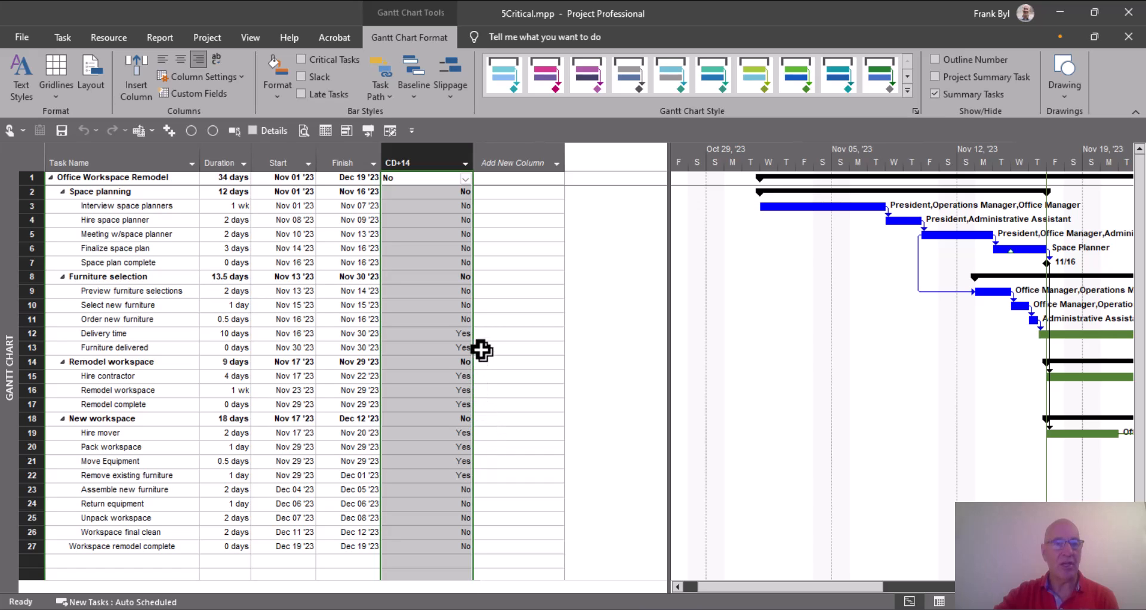
Set the project's status date to Nov 12 '23.
left_click(208, 37)
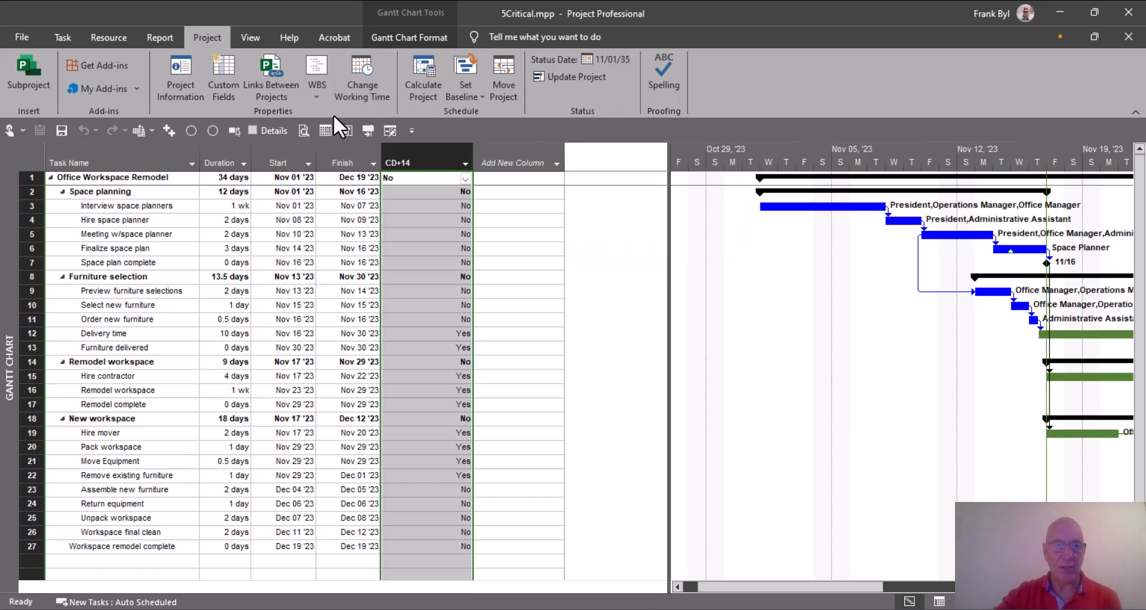
left_click(325, 129)
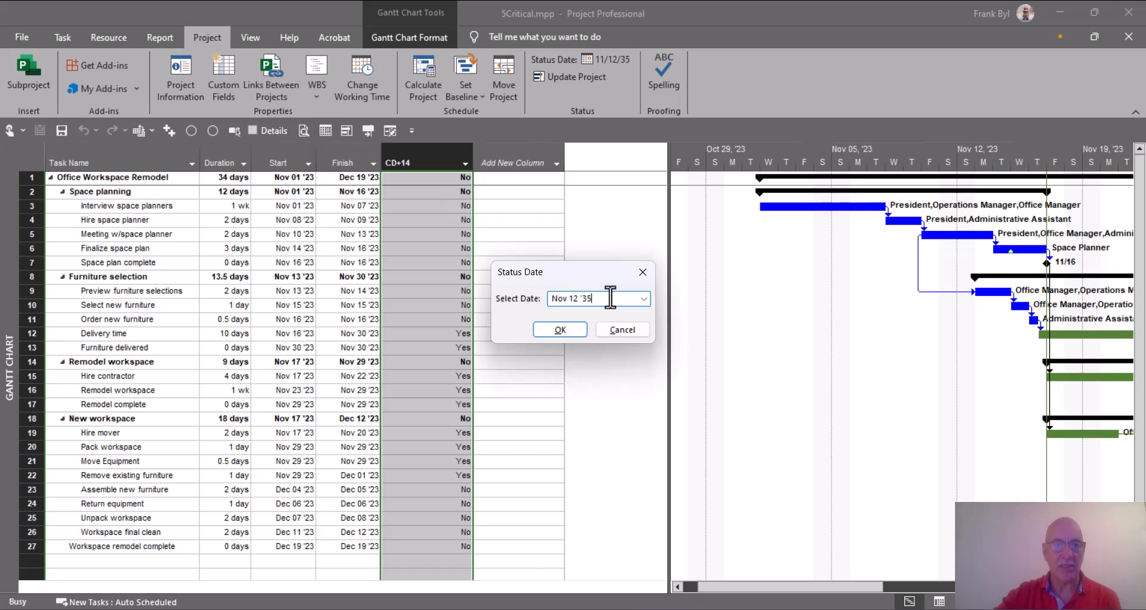
type("23")
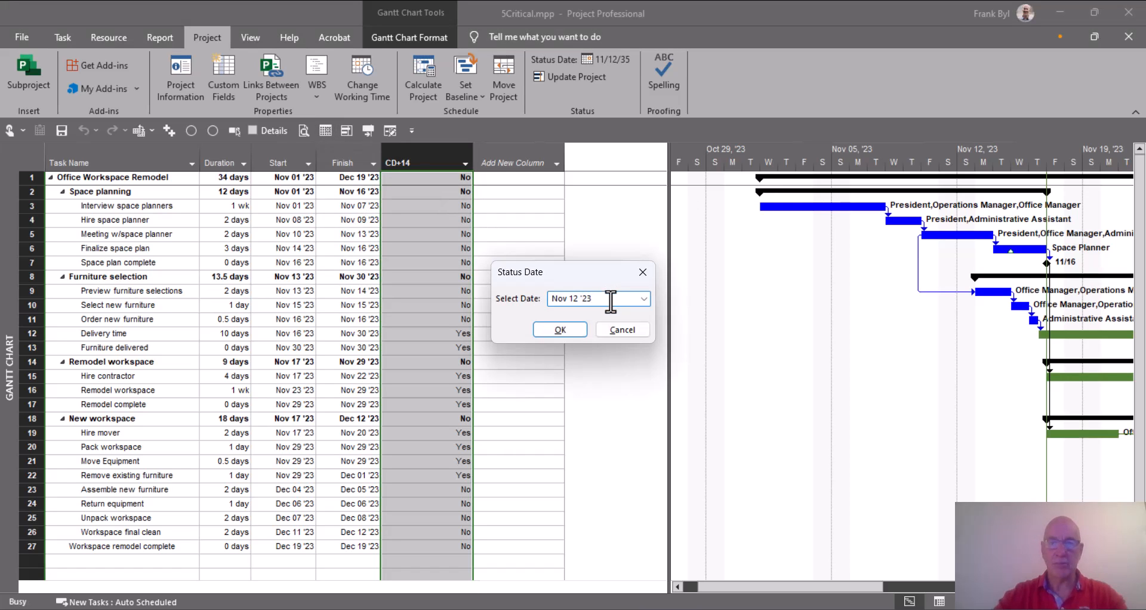
left_click(560, 329)
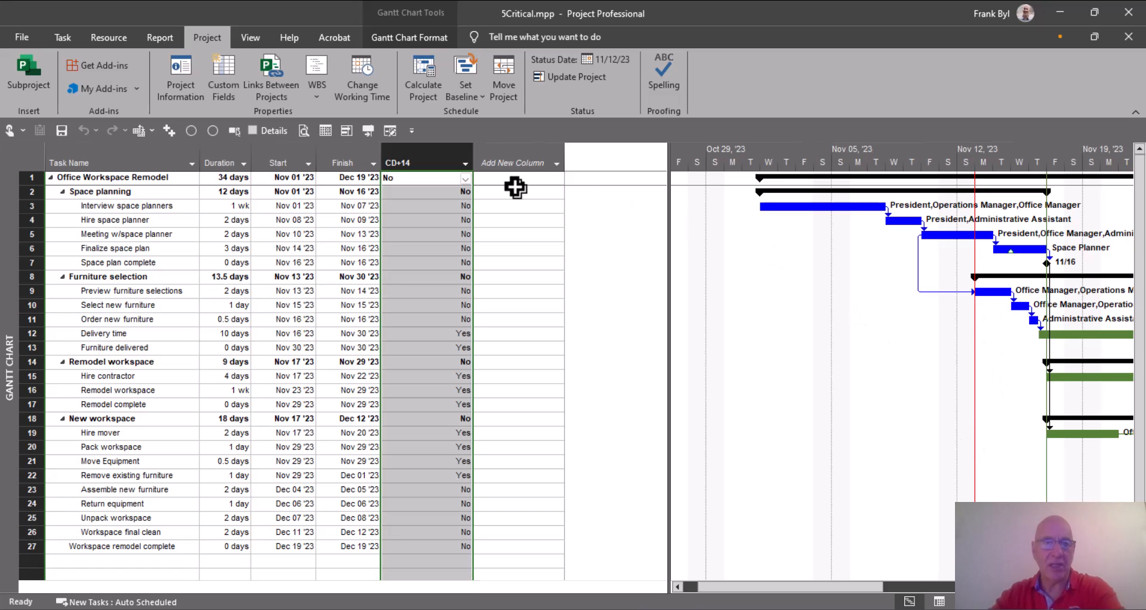
left_click(324, 131)
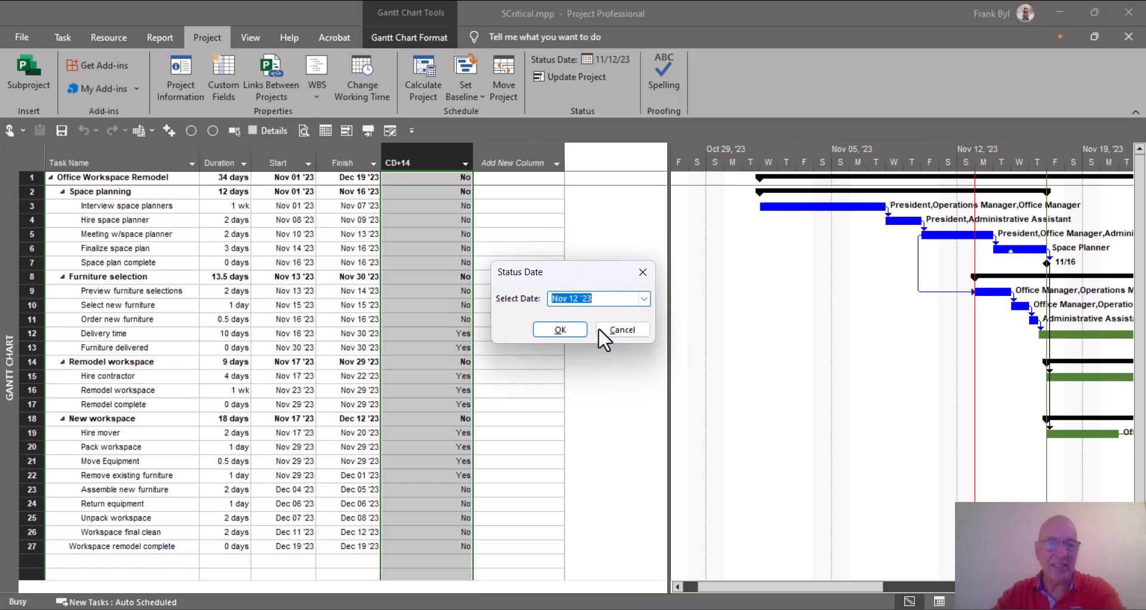
left_click(575, 329)
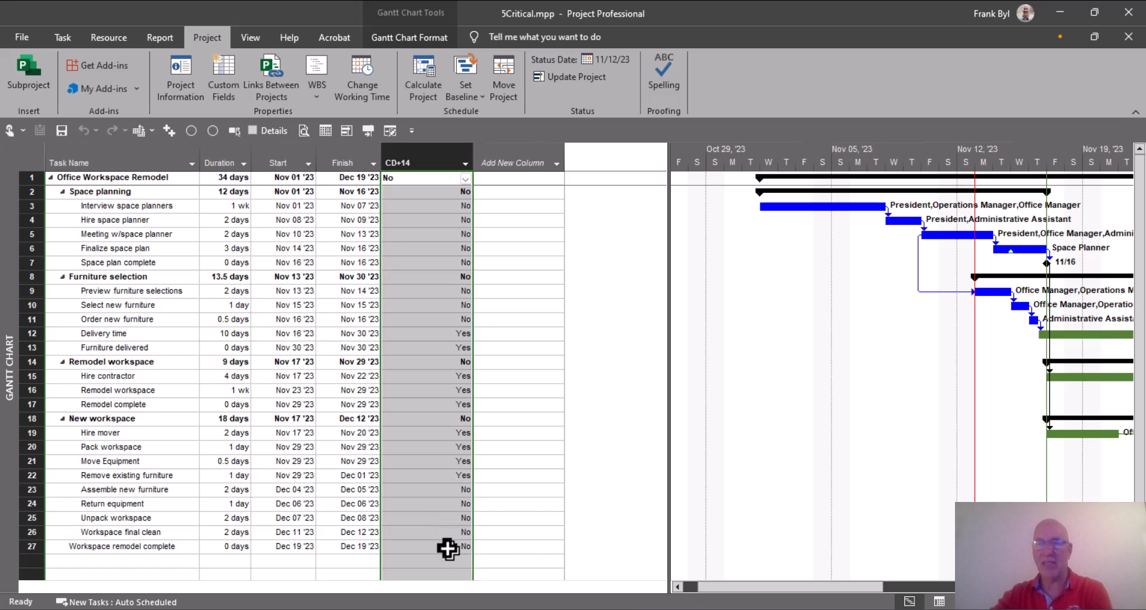
Reopen the CD+14 field's formula and replace Now() in the [Start]>= condition with the project field [Status Date].
right_click(436, 169)
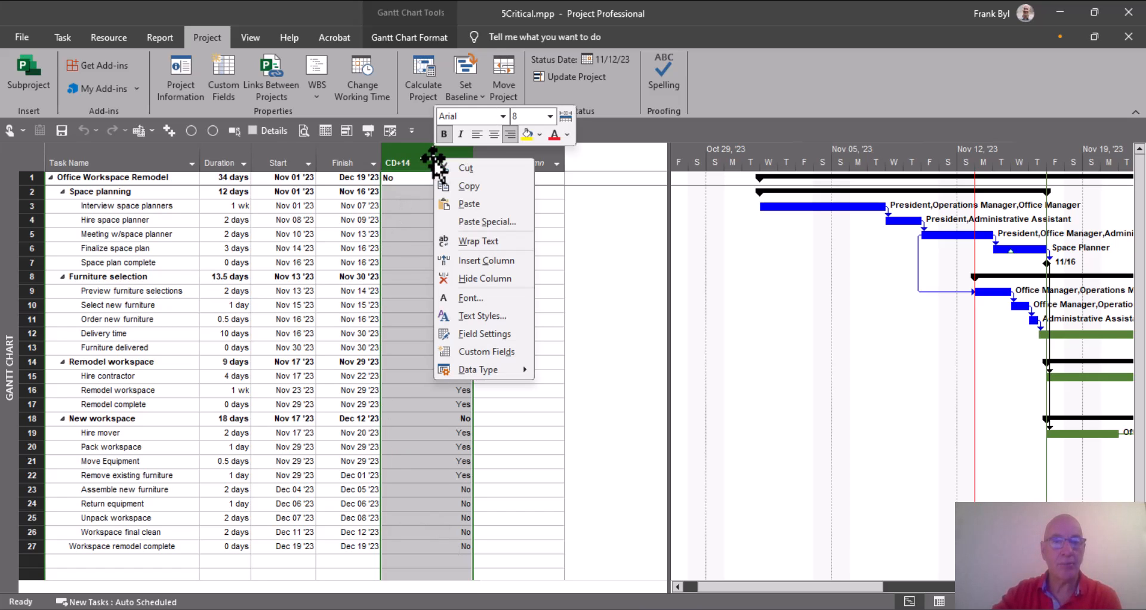
left_click(450, 348)
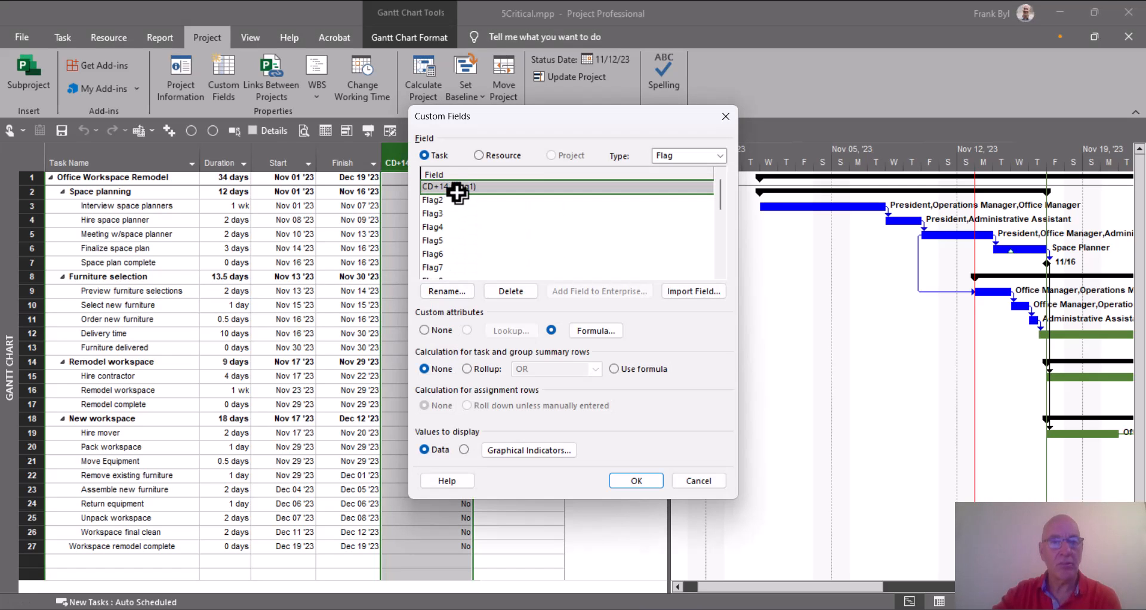
left_click(589, 331)
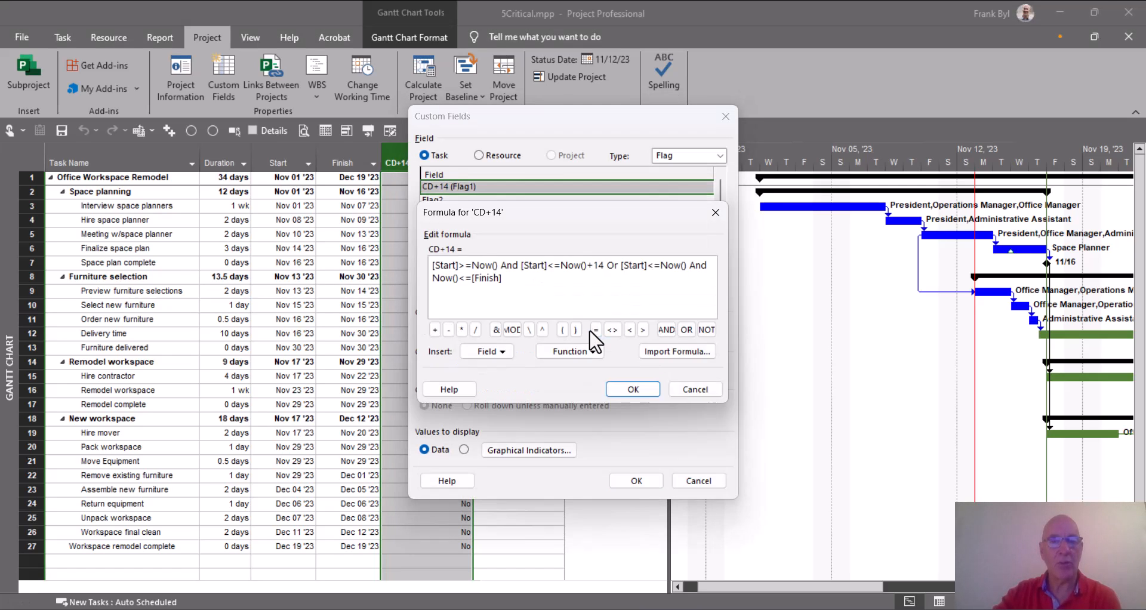
left_click(508, 263)
key("BackSpace")
key("BackSpace")
key("BackSpace")
key("BackSpace")
key("BackSpace")
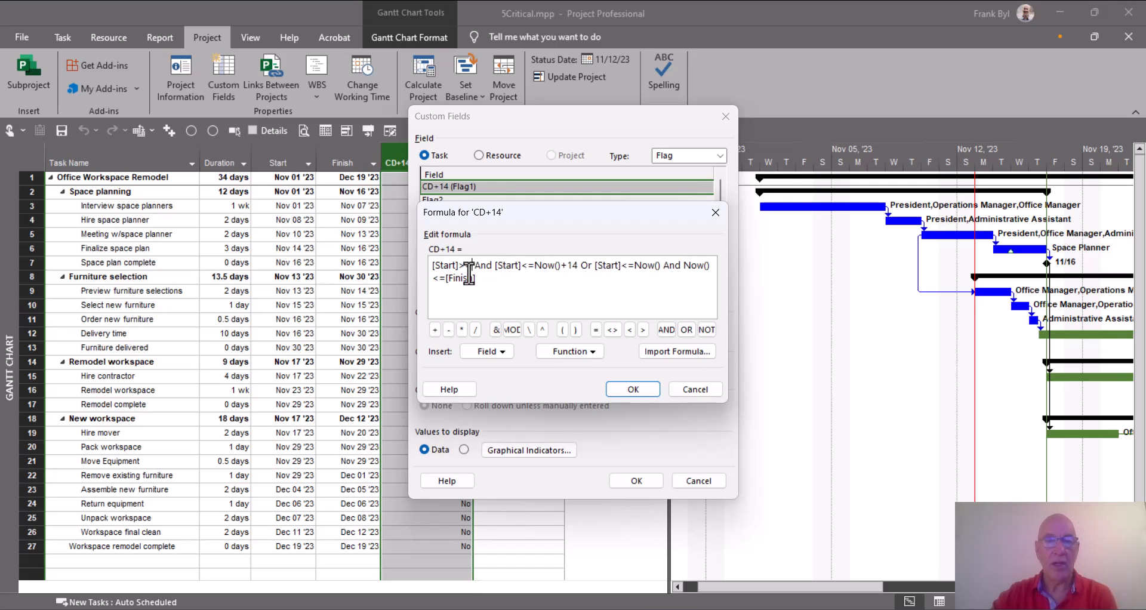
left_click(501, 351)
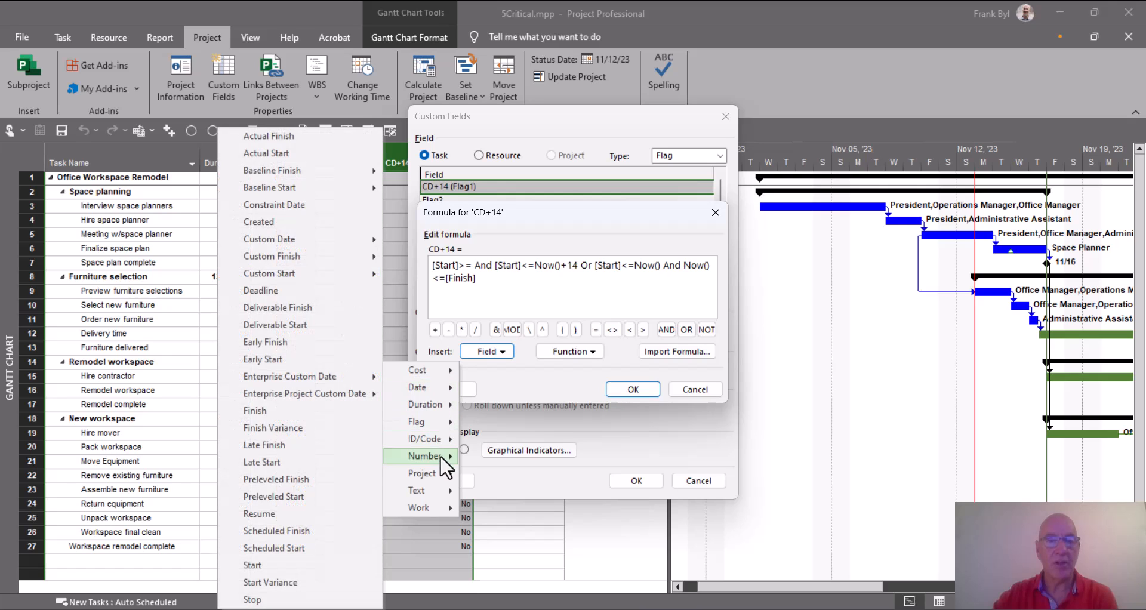
mouse_move(436, 474)
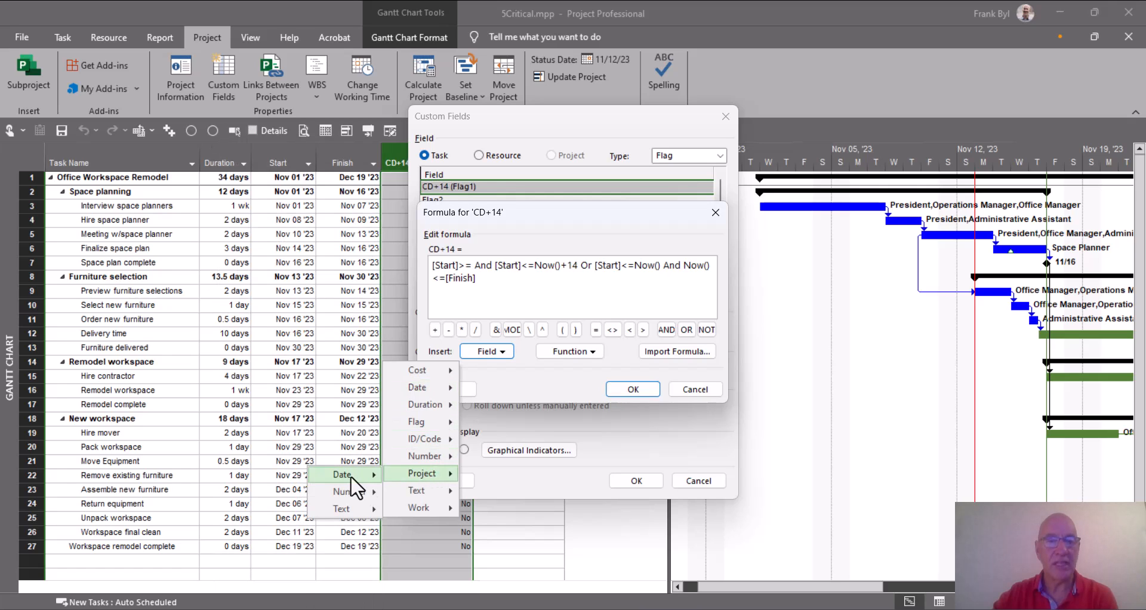
mouse_move(350, 475)
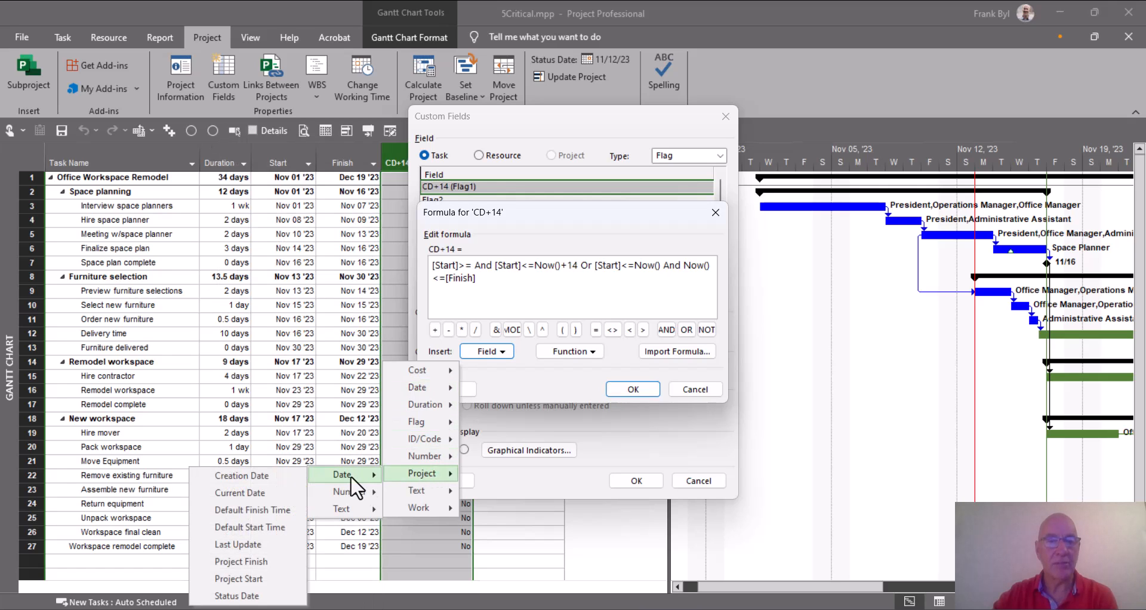
left_click(244, 596)
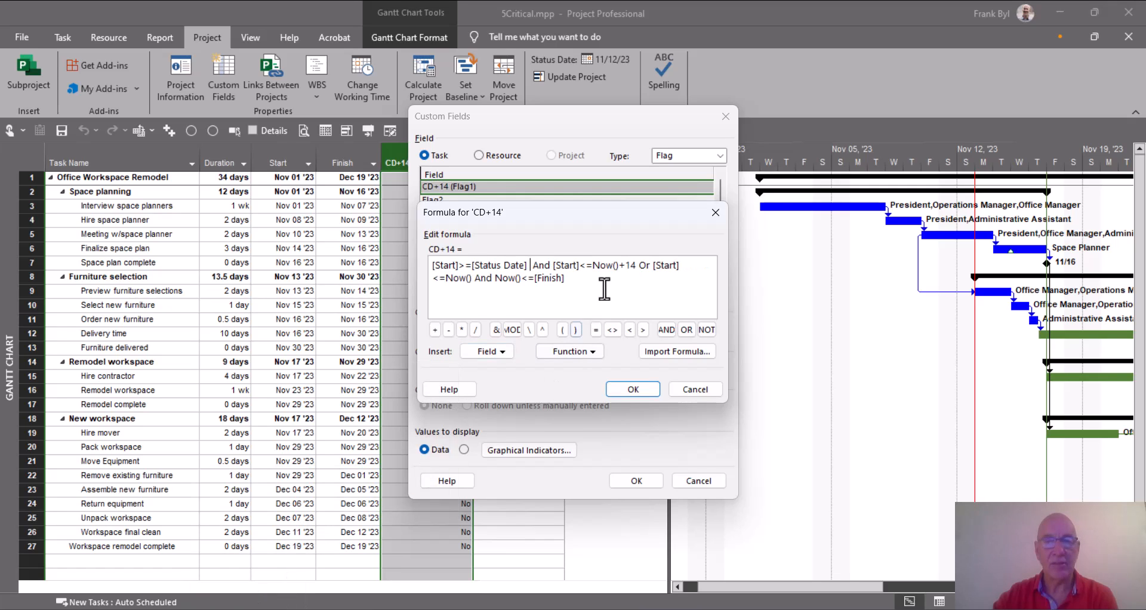
Replace the Now() before +14 in the CD+14 formula with the project field [Status Date].
left_click(627, 262)
key("BackSpace")
key("BackSpace")
key("BackSpace")
key("BackSpace")
key("BackSpace")
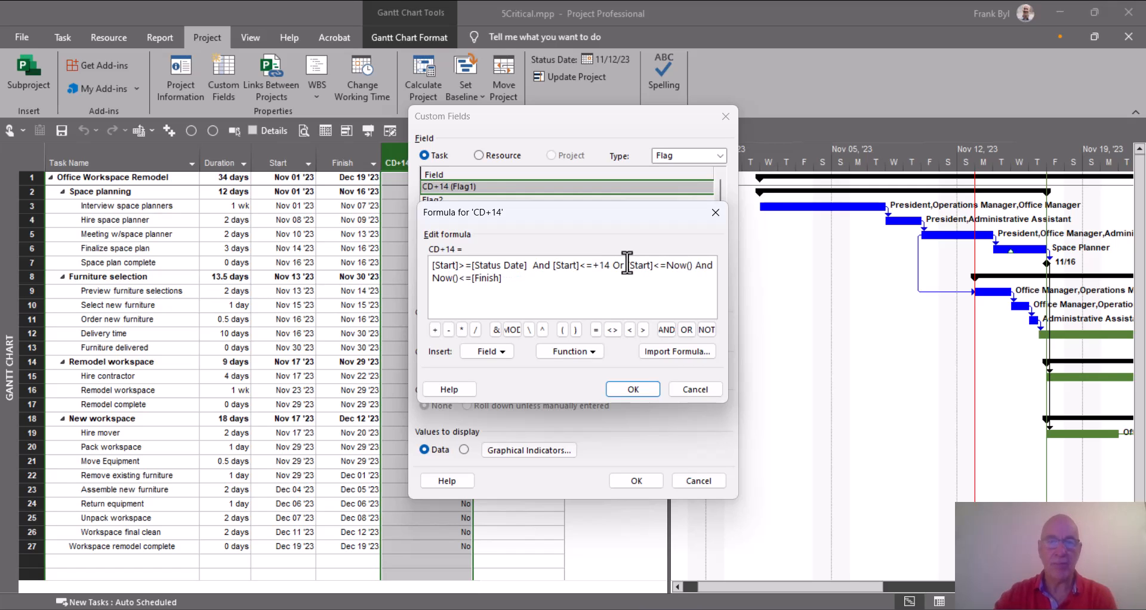
left_click(497, 354)
mouse_move(432, 476)
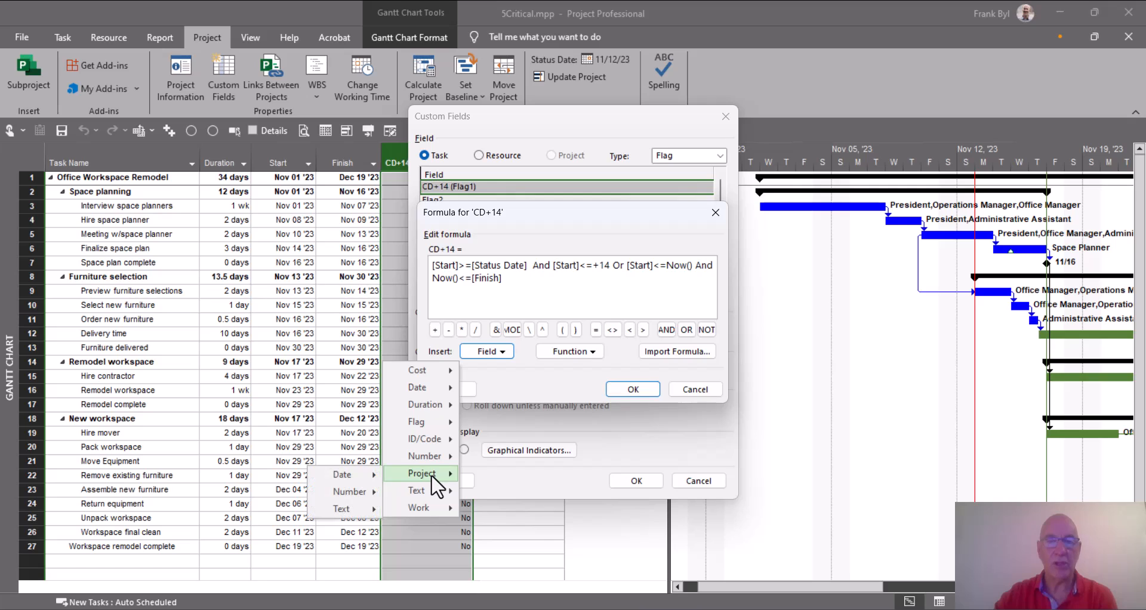
mouse_move(349, 475)
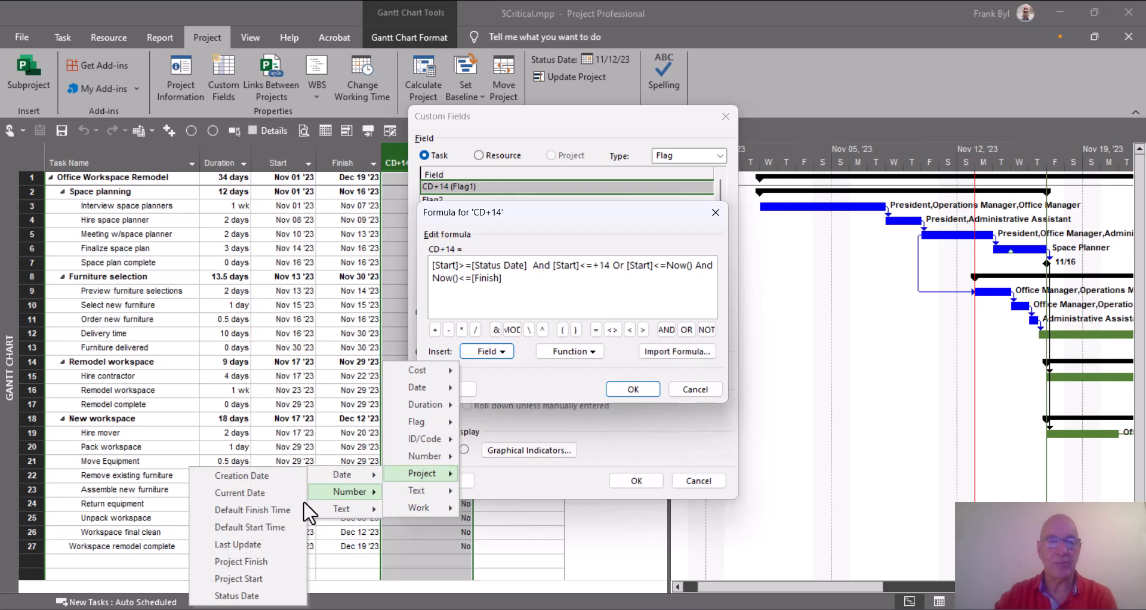
left_click(234, 596)
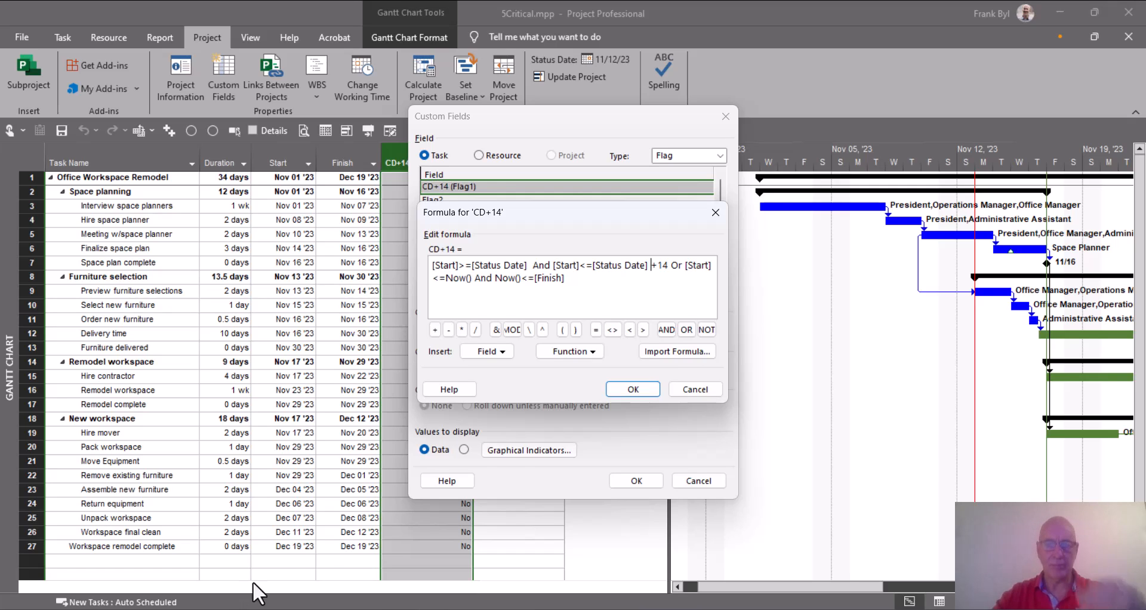
Copy [Status Date] within the formula and substitute it for Now() in the [Start]<= condition after Or.
left_click_drag(648, 267, 608, 271)
key("ctrl+c")
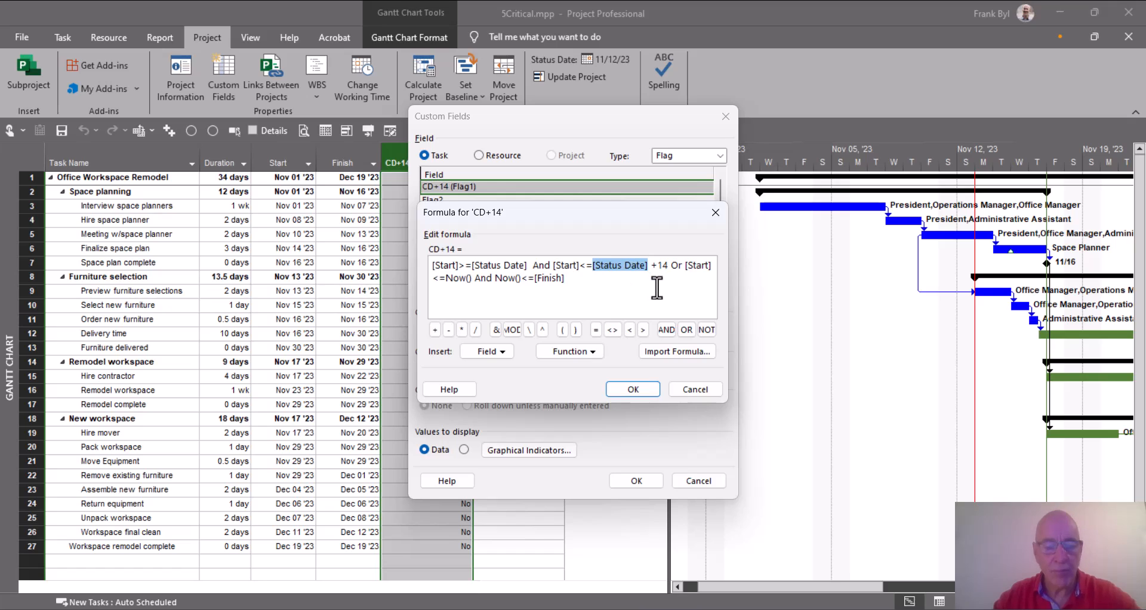
left_click_drag(471, 279, 447, 281)
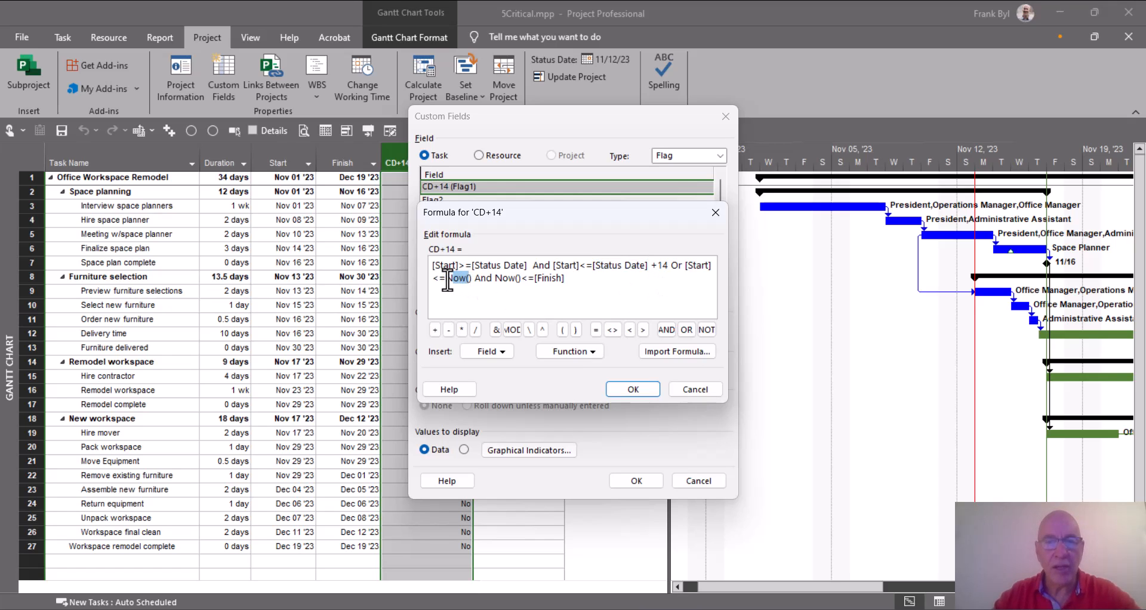
key("Delete")
key("BackSpace")
key("ctrl+v")
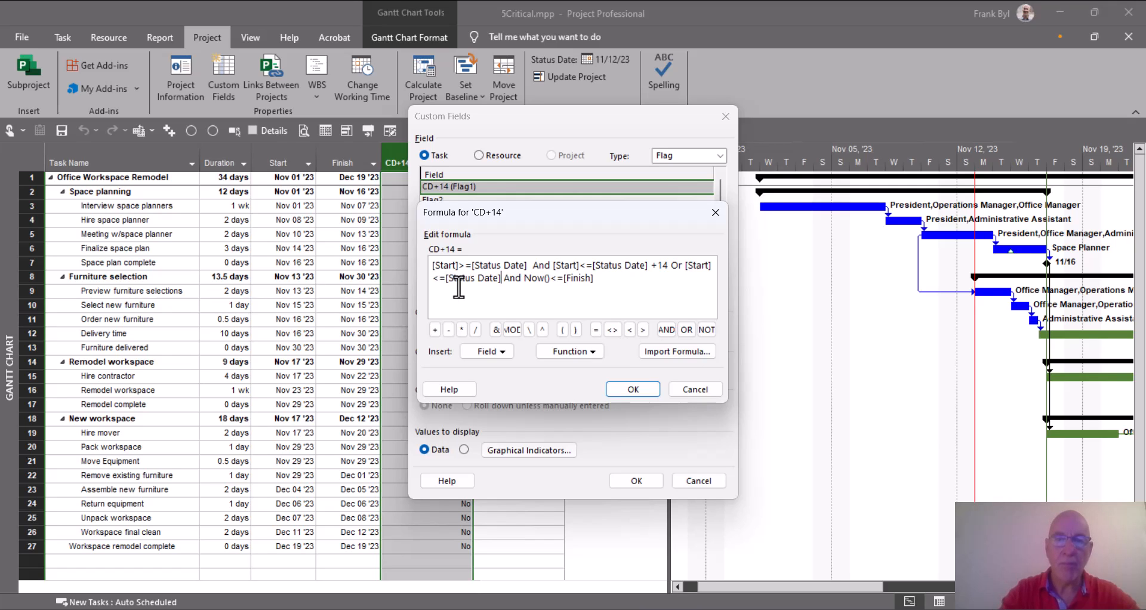
Replace the last Now(), before <=[Finish], with the copied [Status Date] and apply the formula to the CD+14 field.
double_click(541, 280)
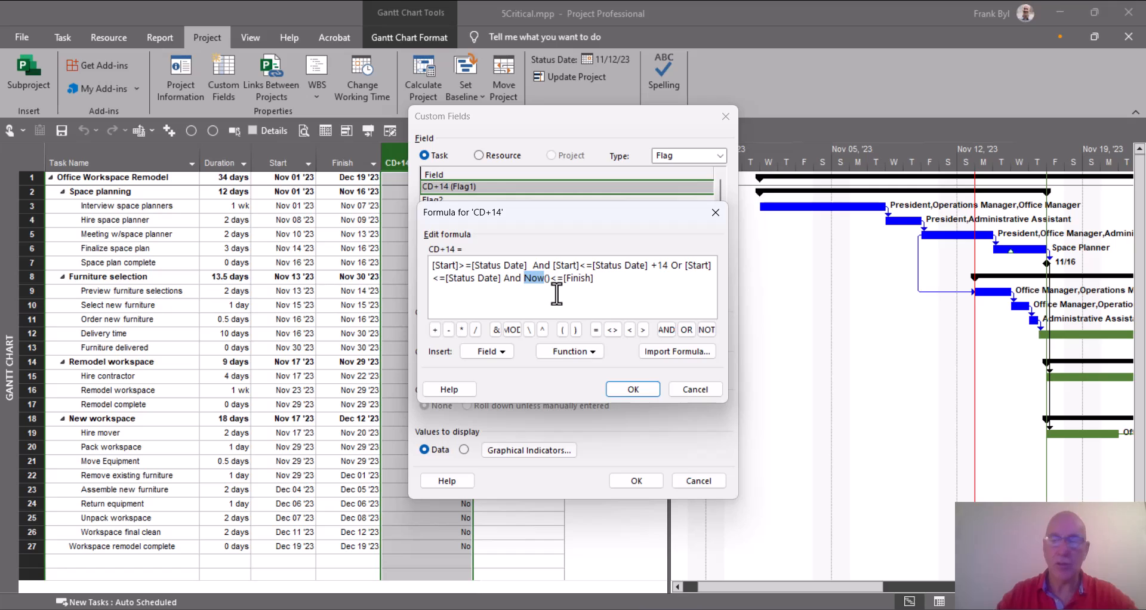
key("Delete")
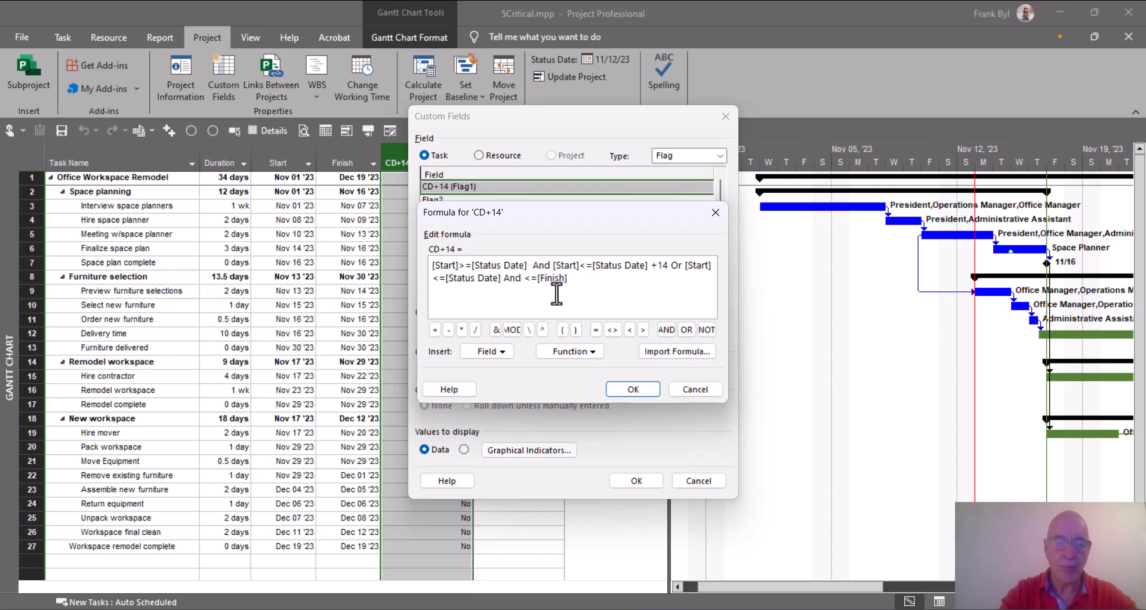
key("ctrl+v")
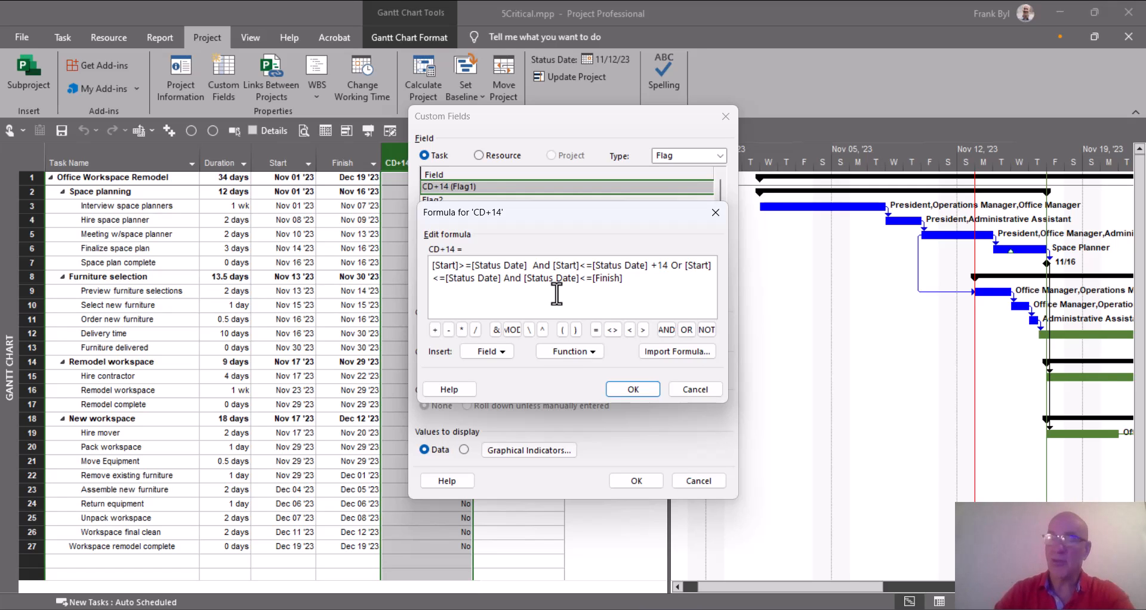
left_click(633, 389)
left_click(635, 479)
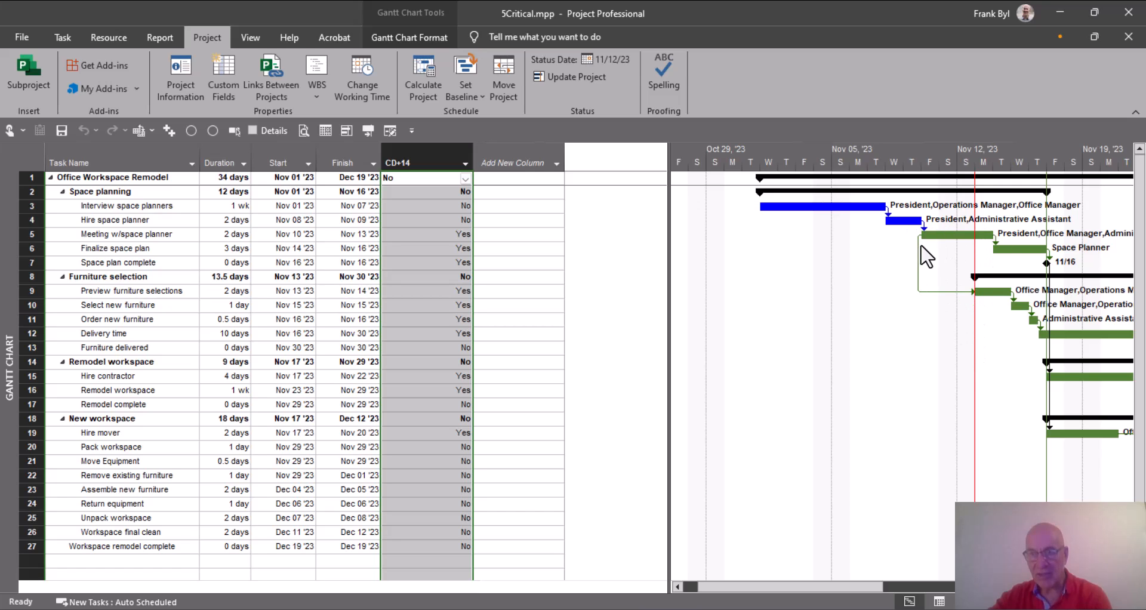
left_click_drag(868, 582, 983, 582)
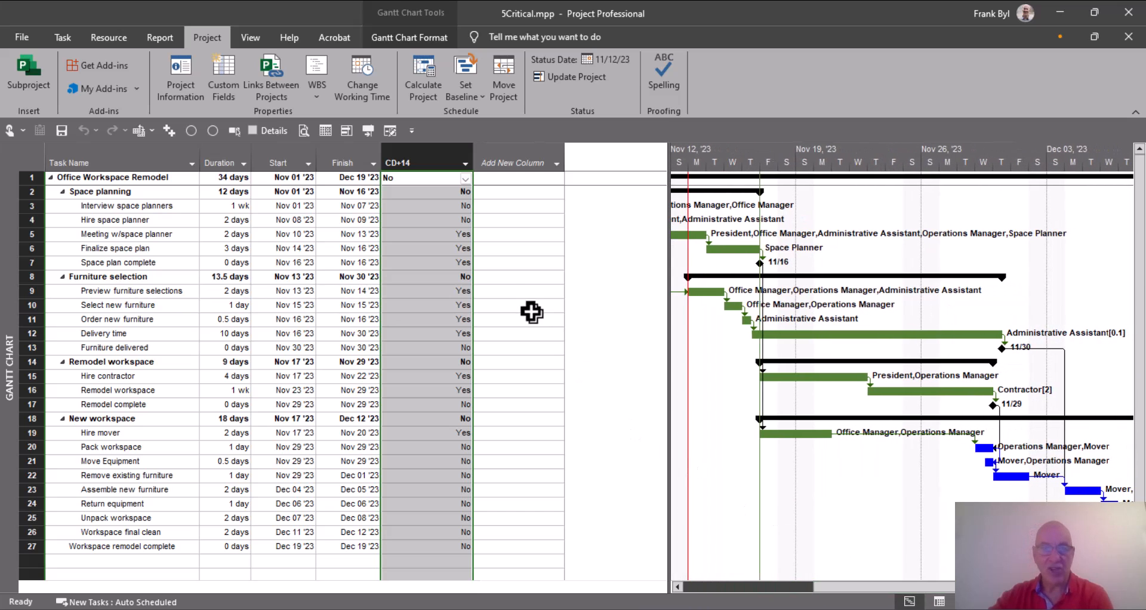
Set the project's status date to November 26, 2023 and check which Gantt bars are highlighted.
left_click(327, 129)
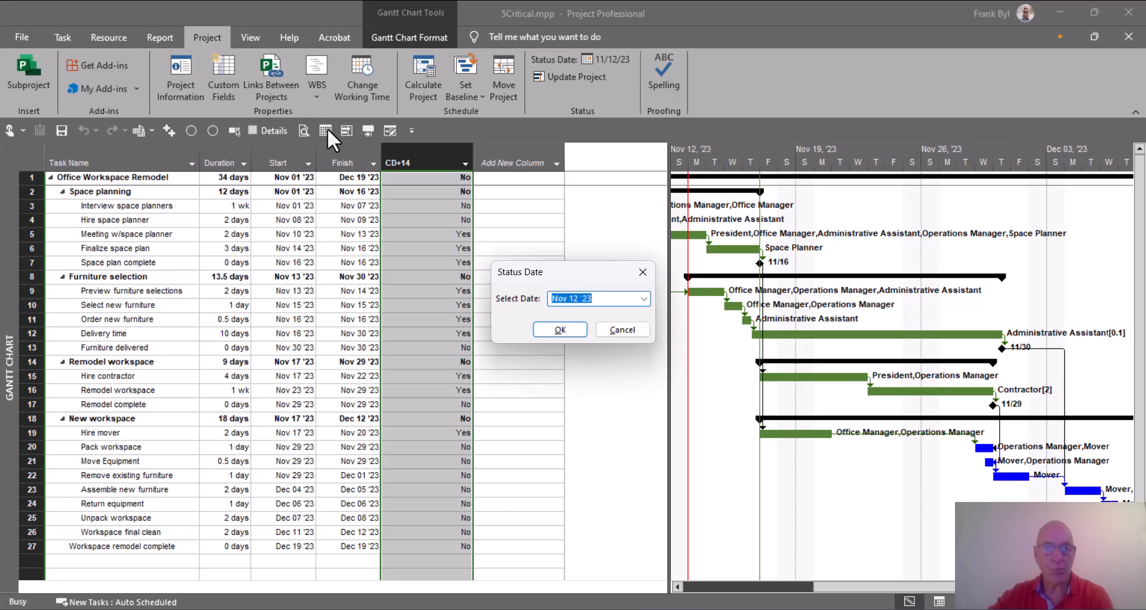
left_click(645, 299)
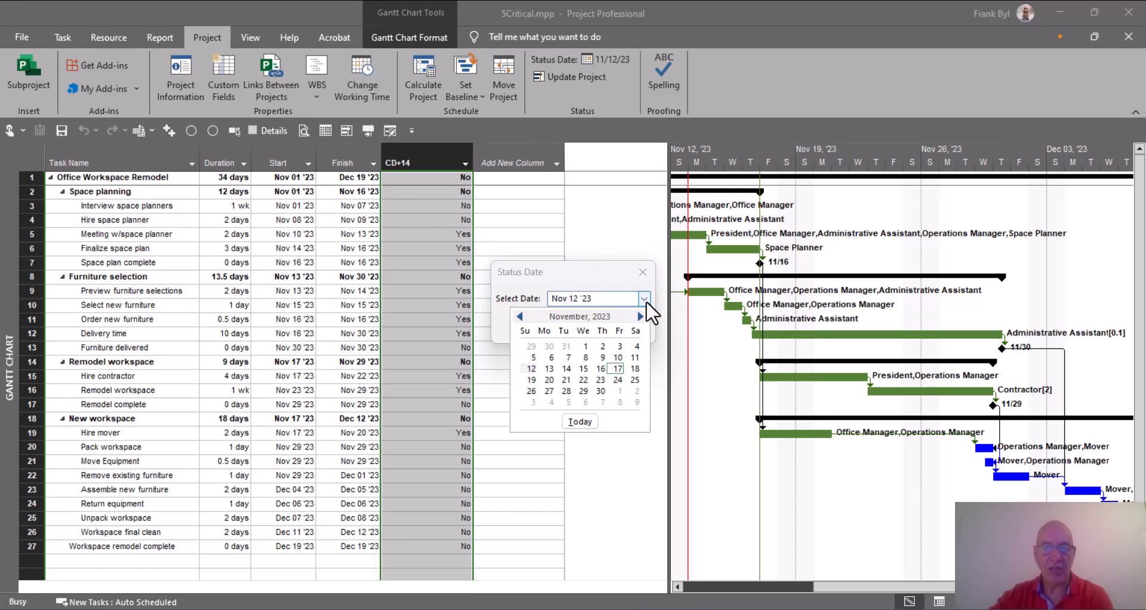
left_click(531, 391)
left_click(552, 332)
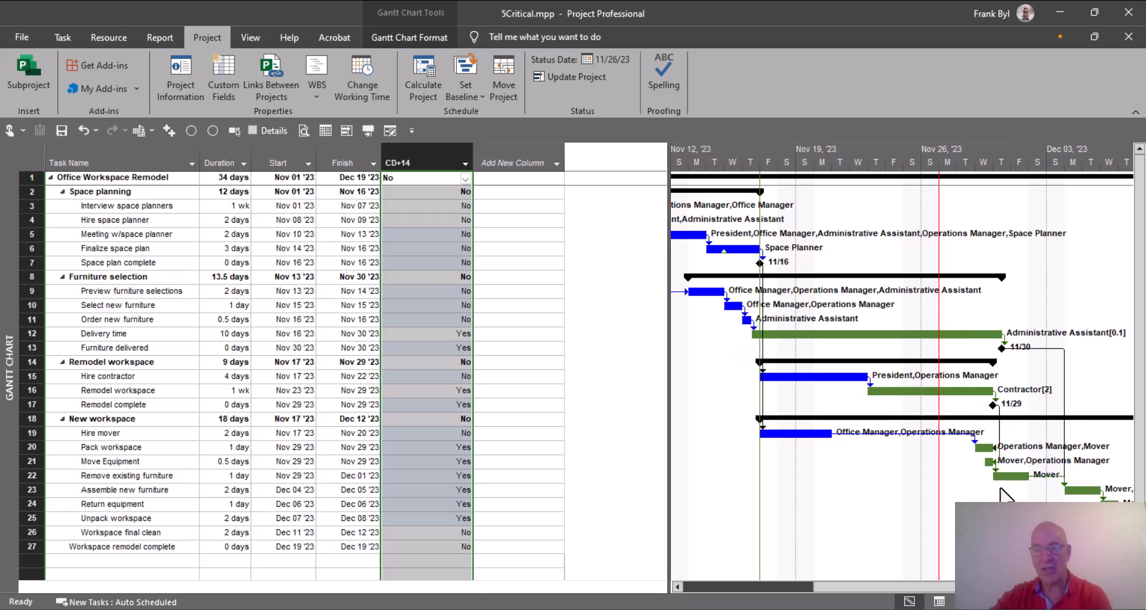
left_click(952, 598)
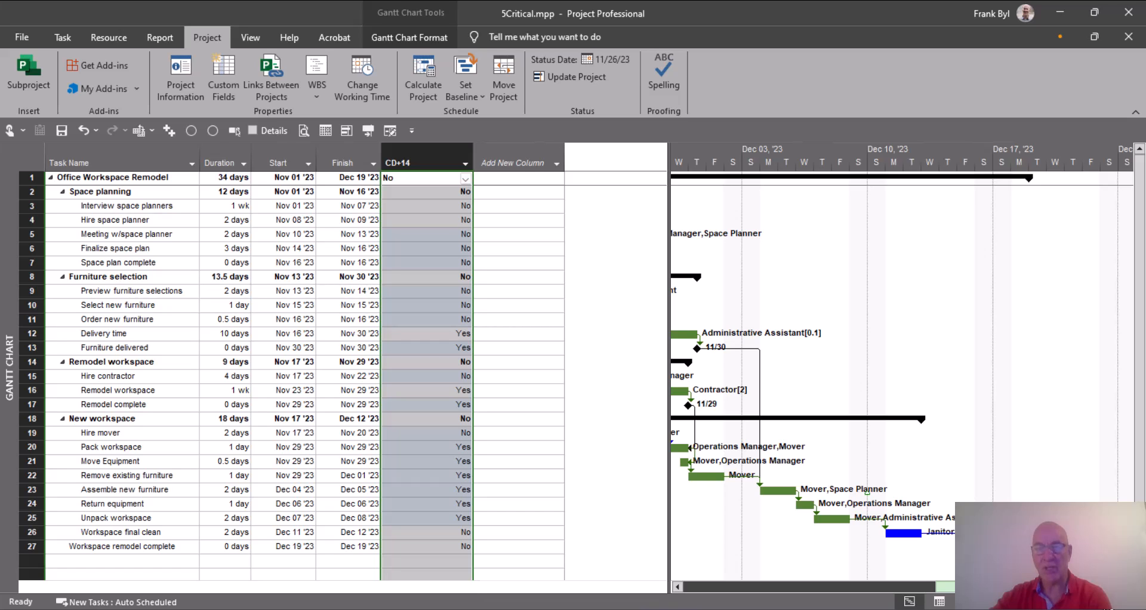
left_click_drag(1080, 599, 937, 598)
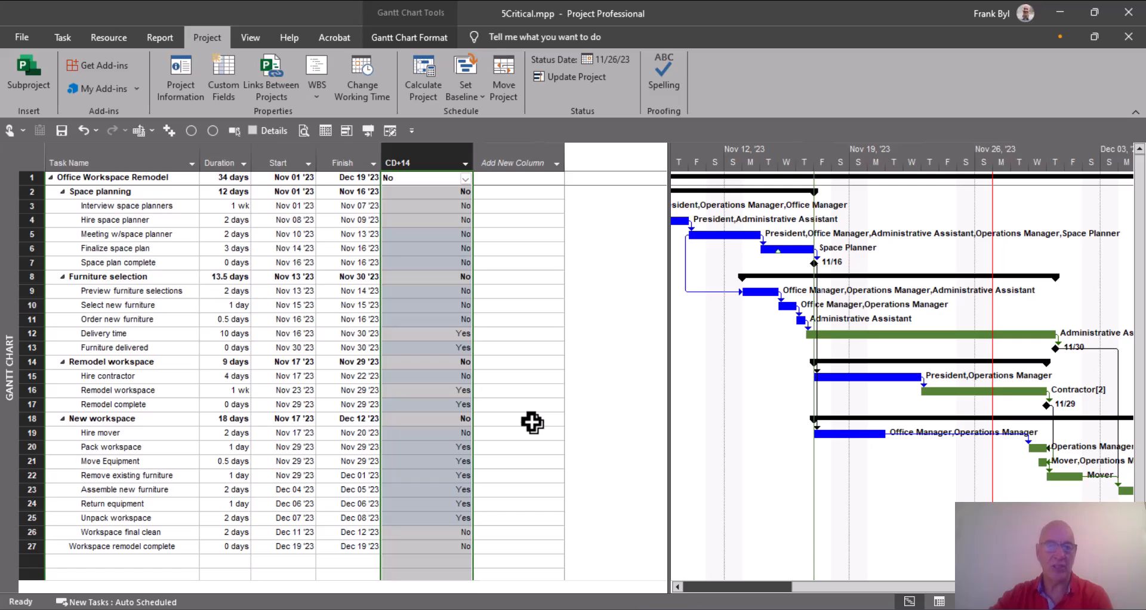
left_click(445, 319)
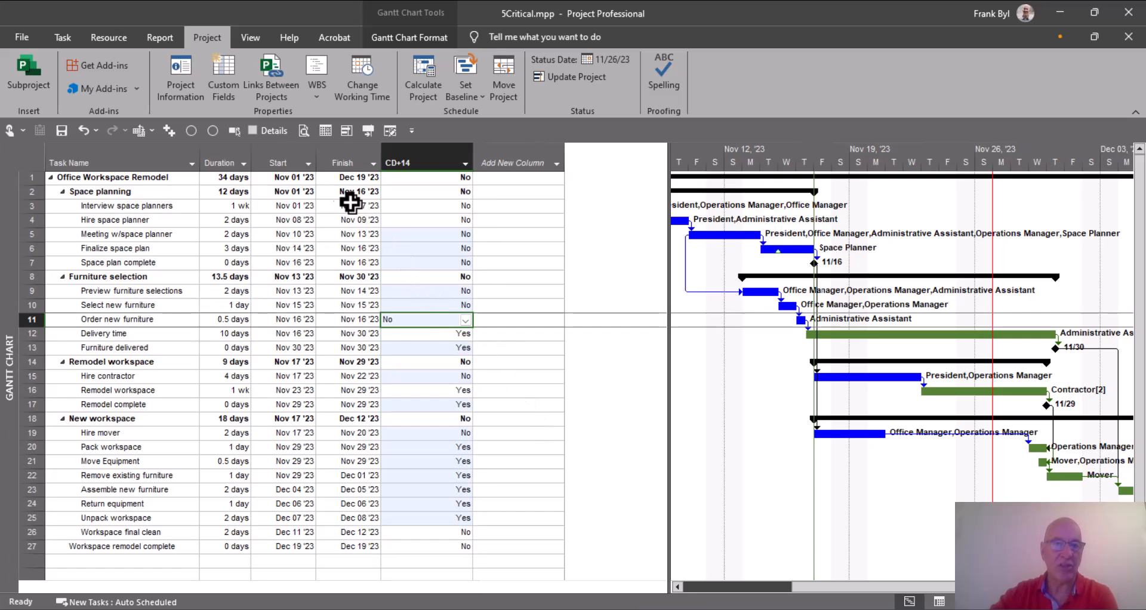
Open the custom report Current Date + 2 w and review the tasks and dates listed in its table.
left_click(157, 36)
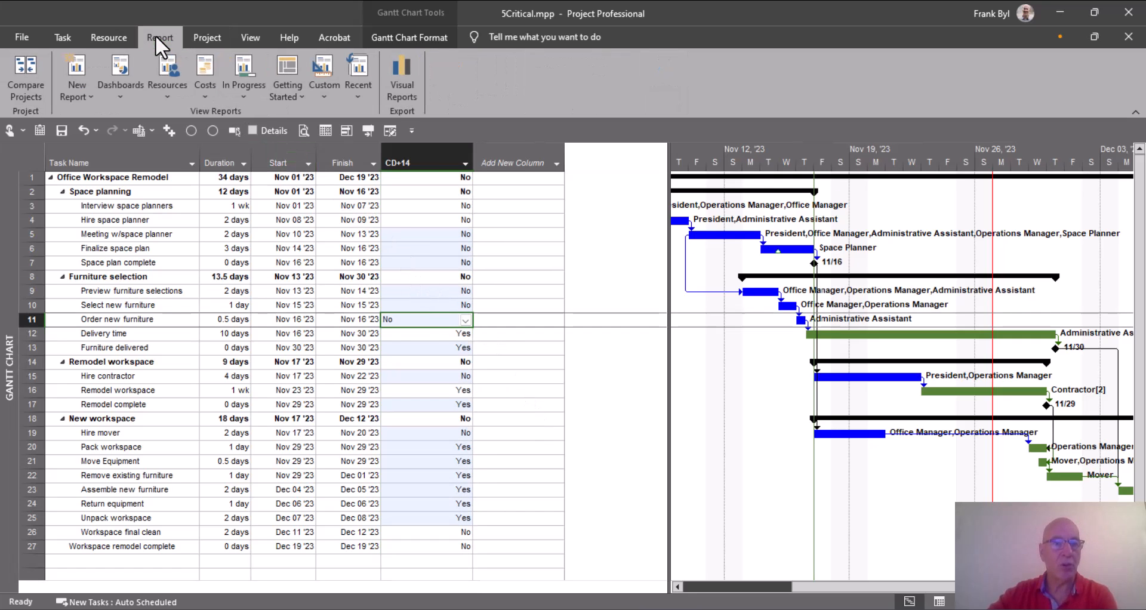
left_click(316, 81)
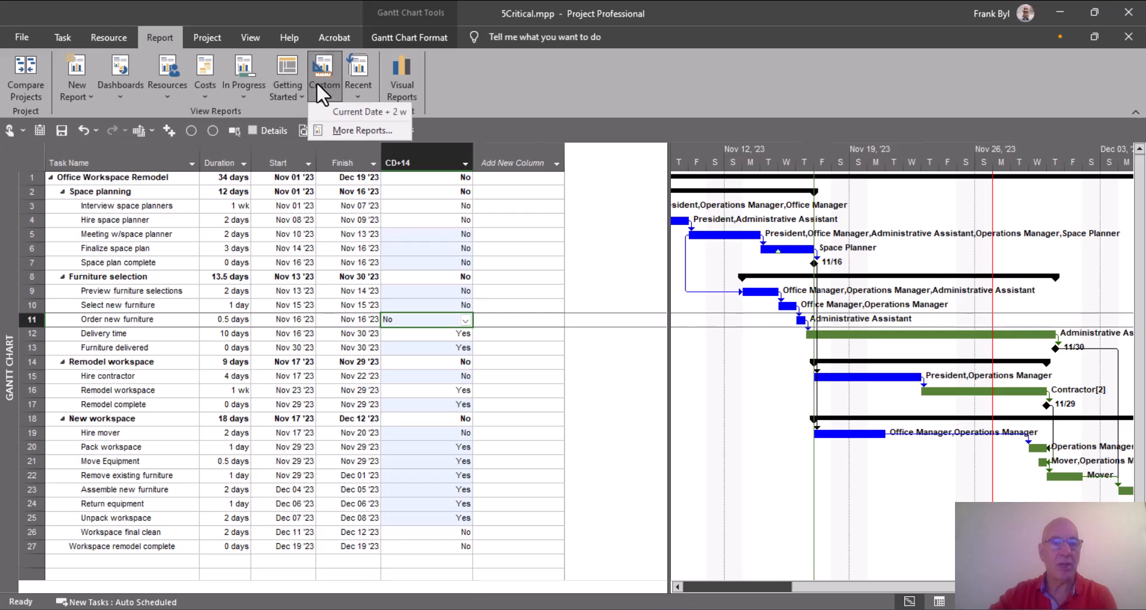
left_click(350, 108)
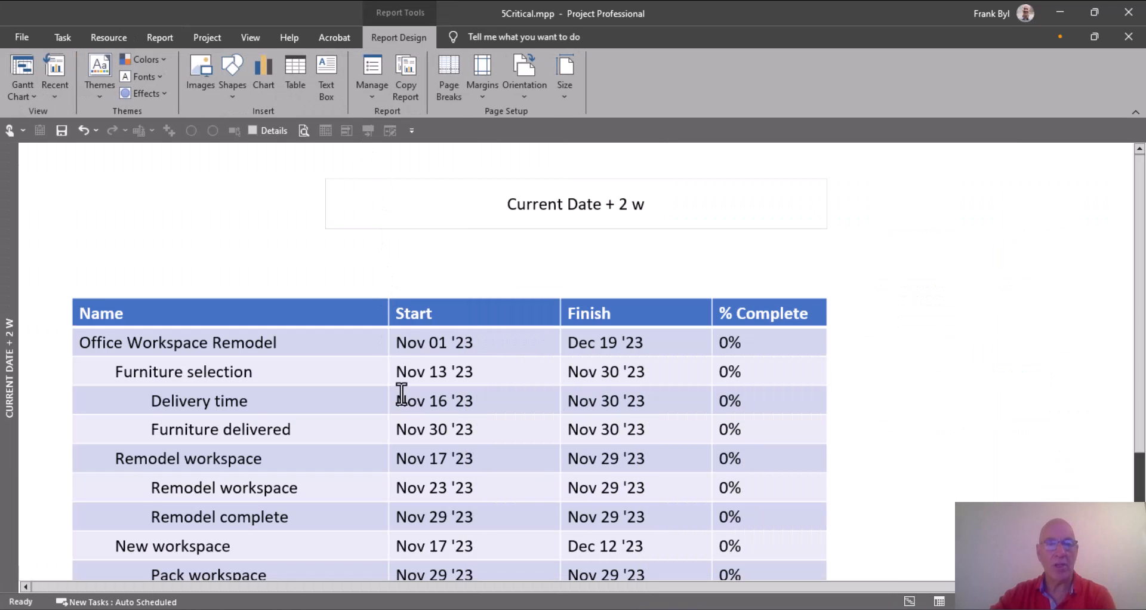
scroll(400, 376, "down", 1)
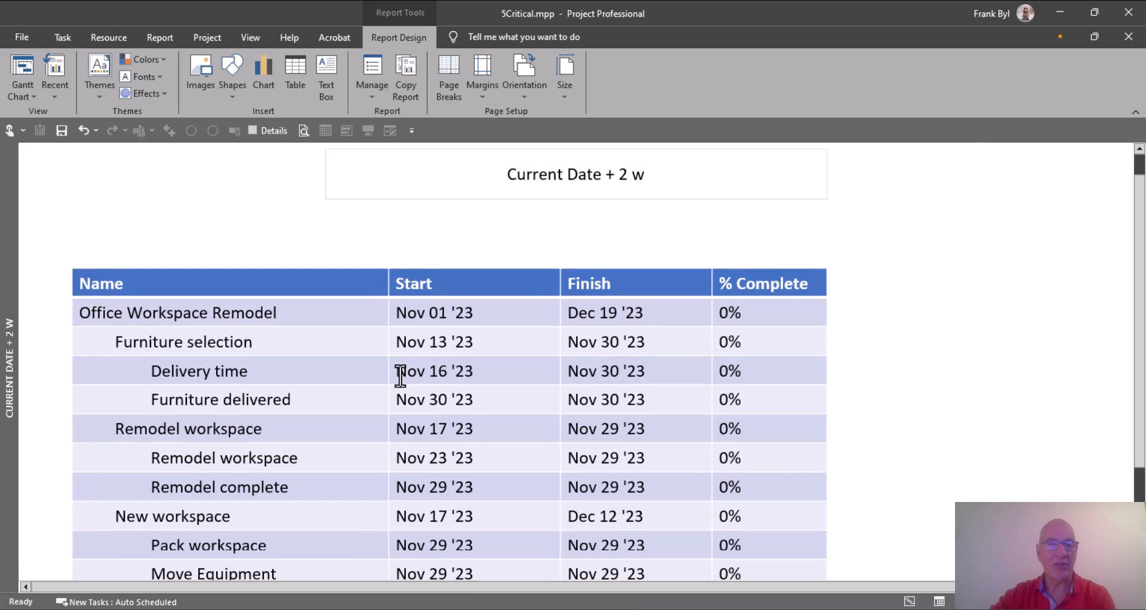
scroll(400, 376, "down", 1)
scroll(400, 378, "down", 3)
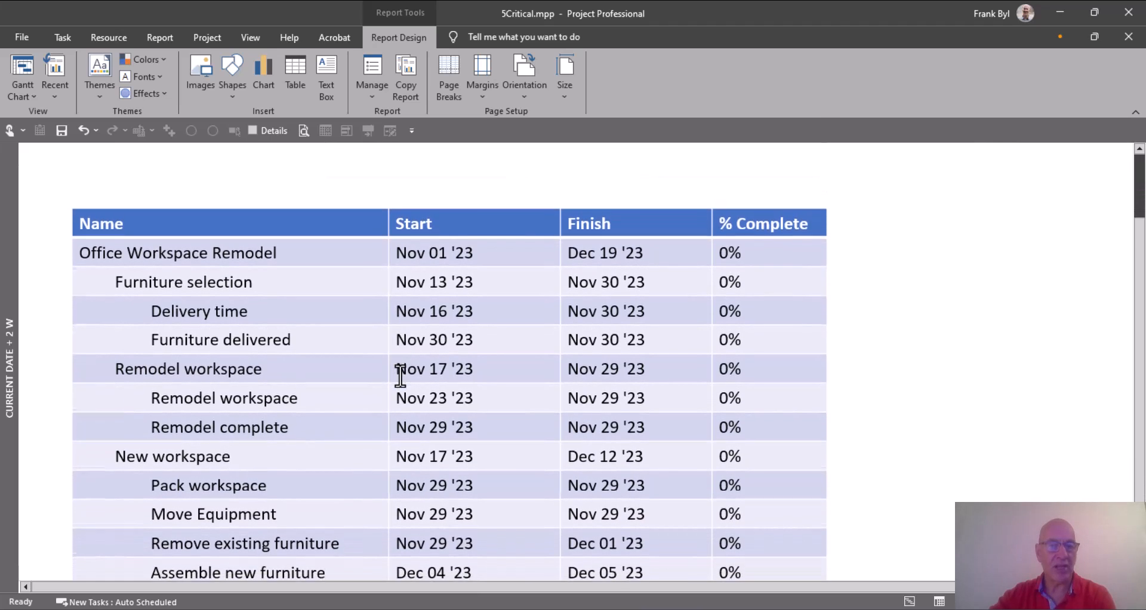
scroll(400, 376, "down", 2)
scroll(400, 376, "up", 1)
scroll(400, 376, "down", 2)
scroll(400, 376, "up", 3)
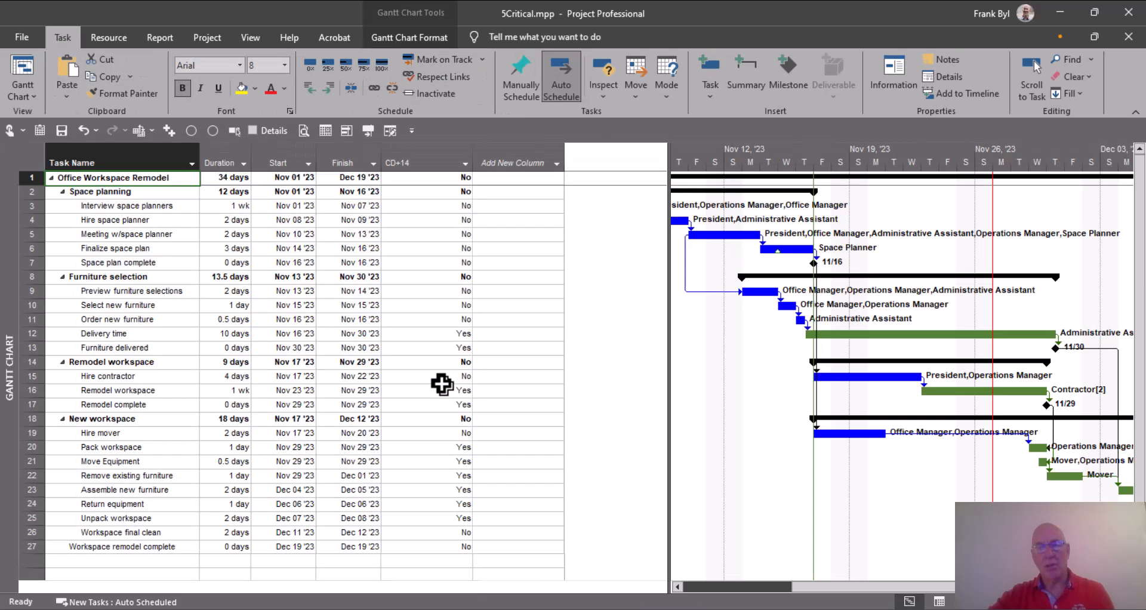